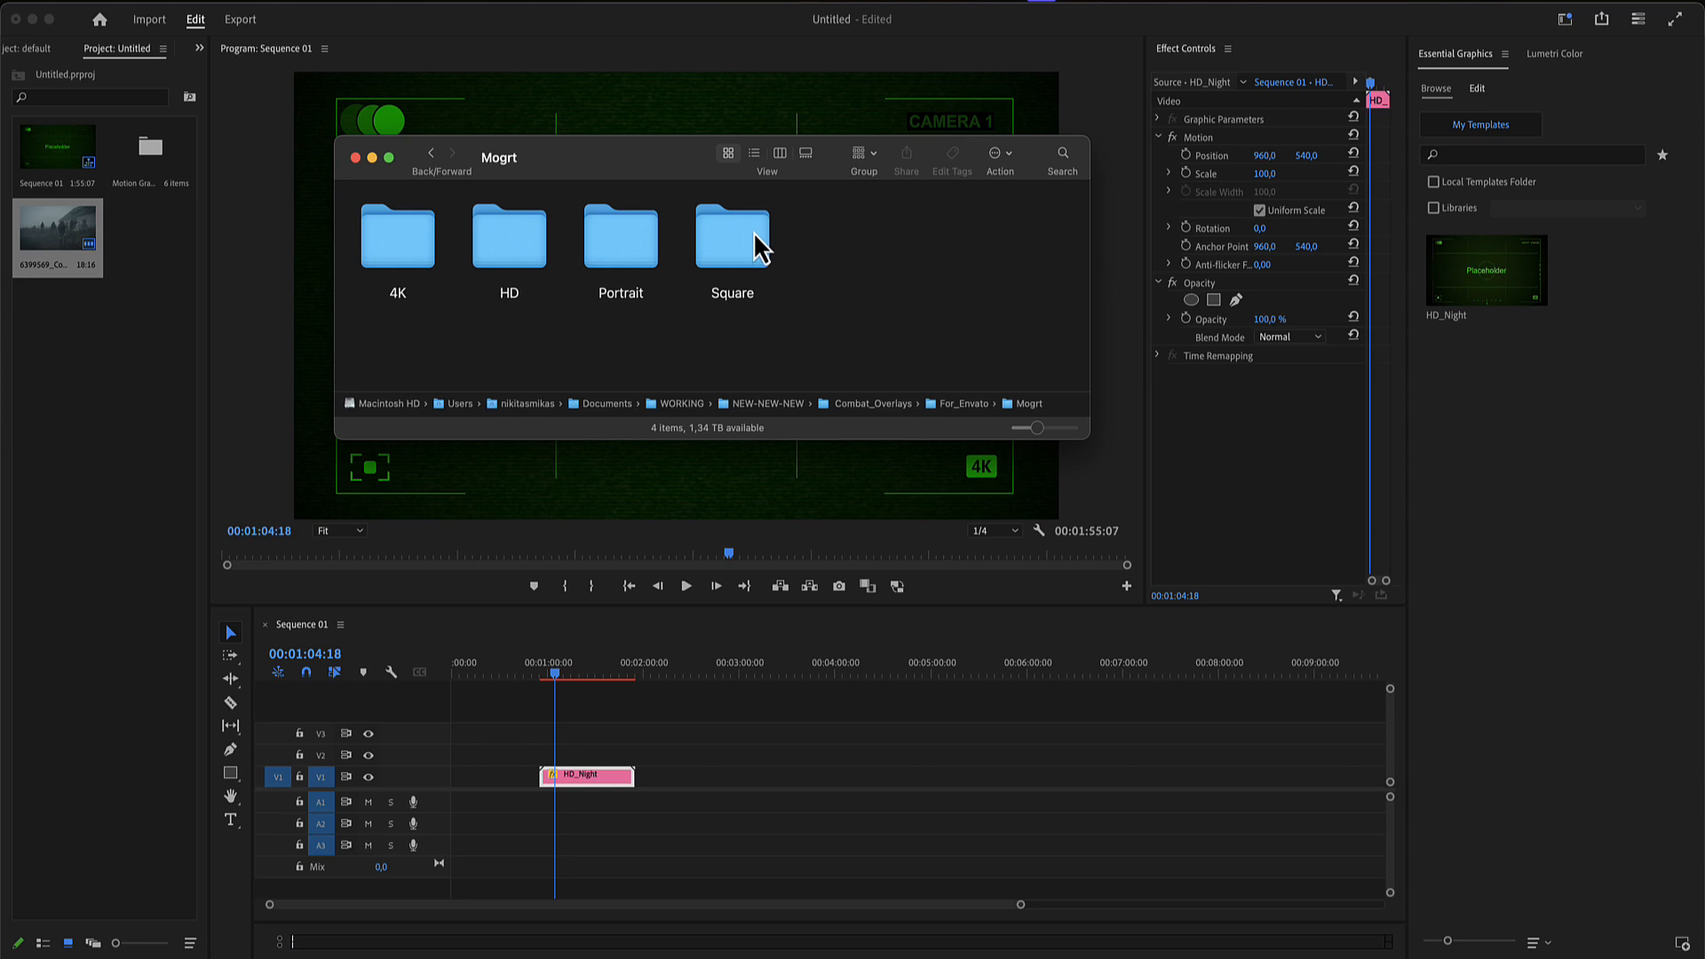
- Add the HD_Radar, HD_Rifle, HD_Thermal, HD_X-Ray and HD_Binoculars .mogrt files from the HD folder to the graphics template library
click(523, 247)
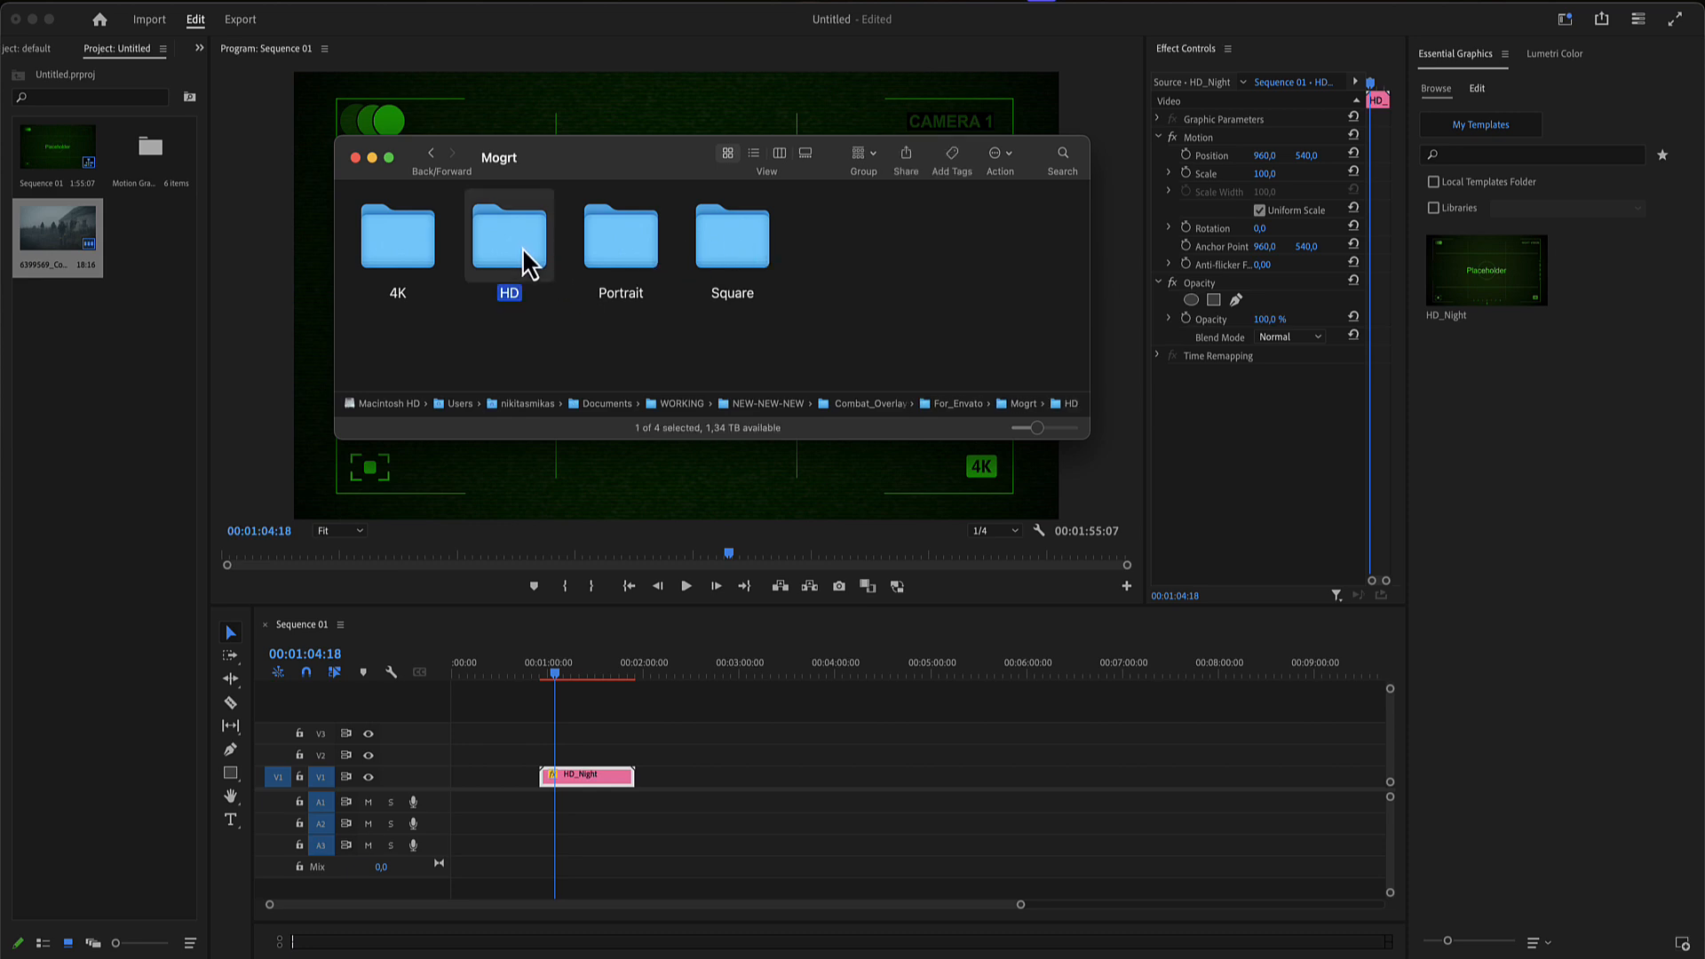
double_click(522, 247)
drag(1041, 348, 501, 252)
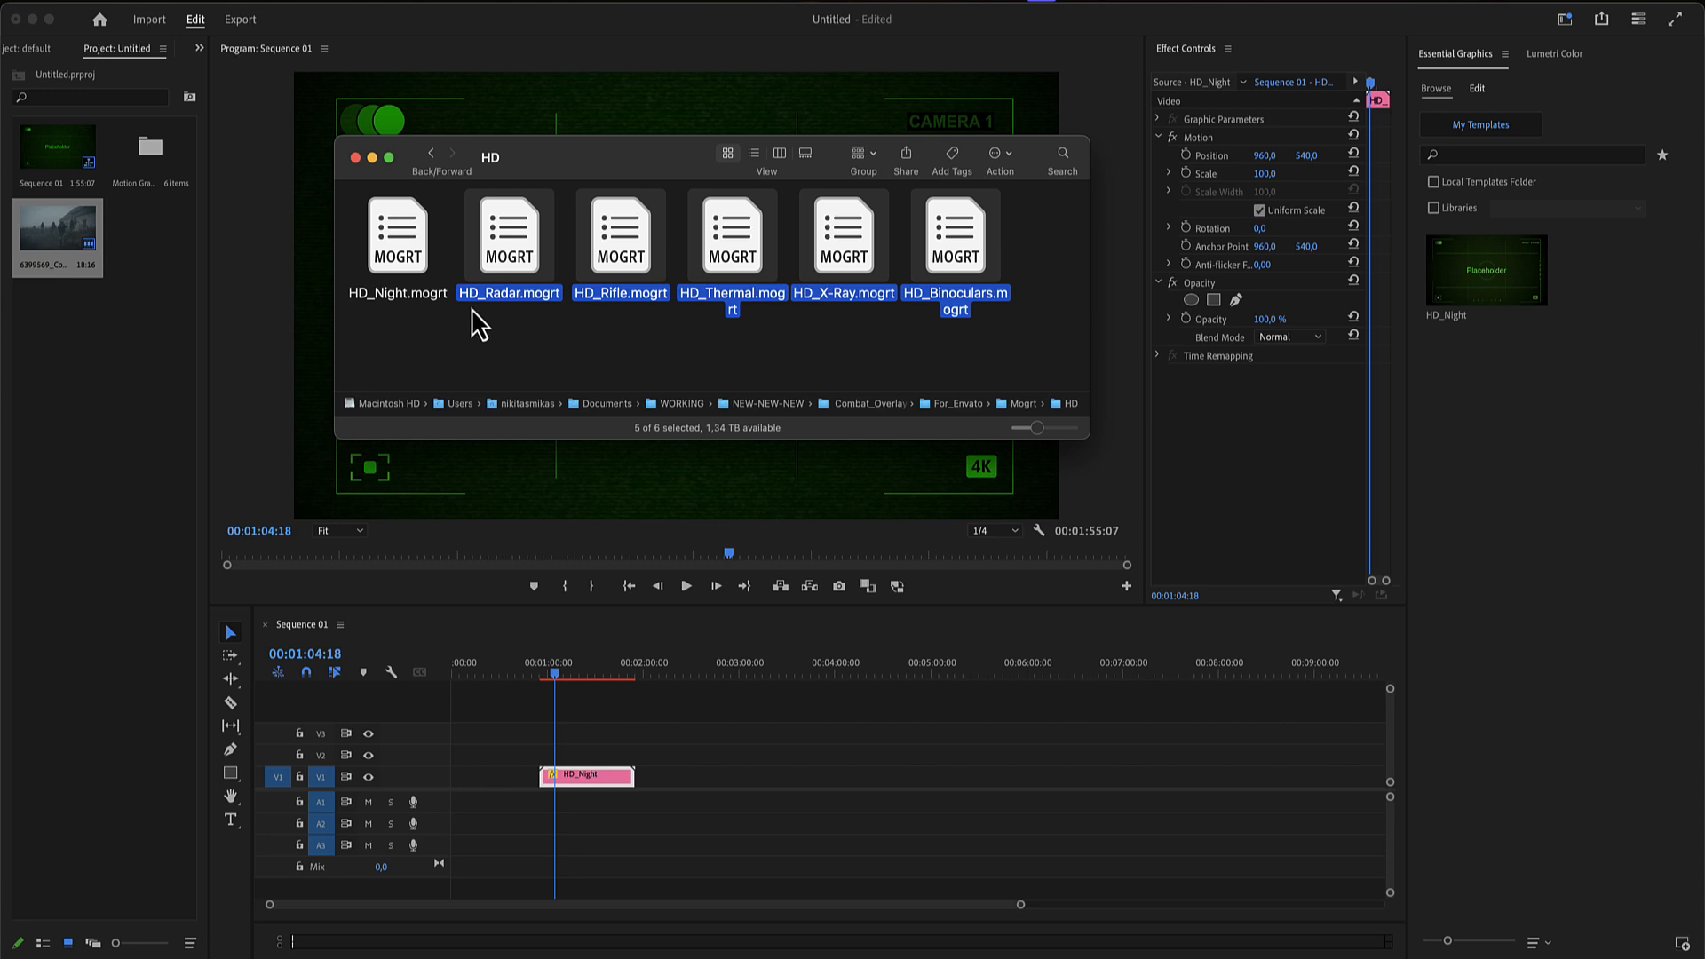
drag(492, 258, 1496, 461)
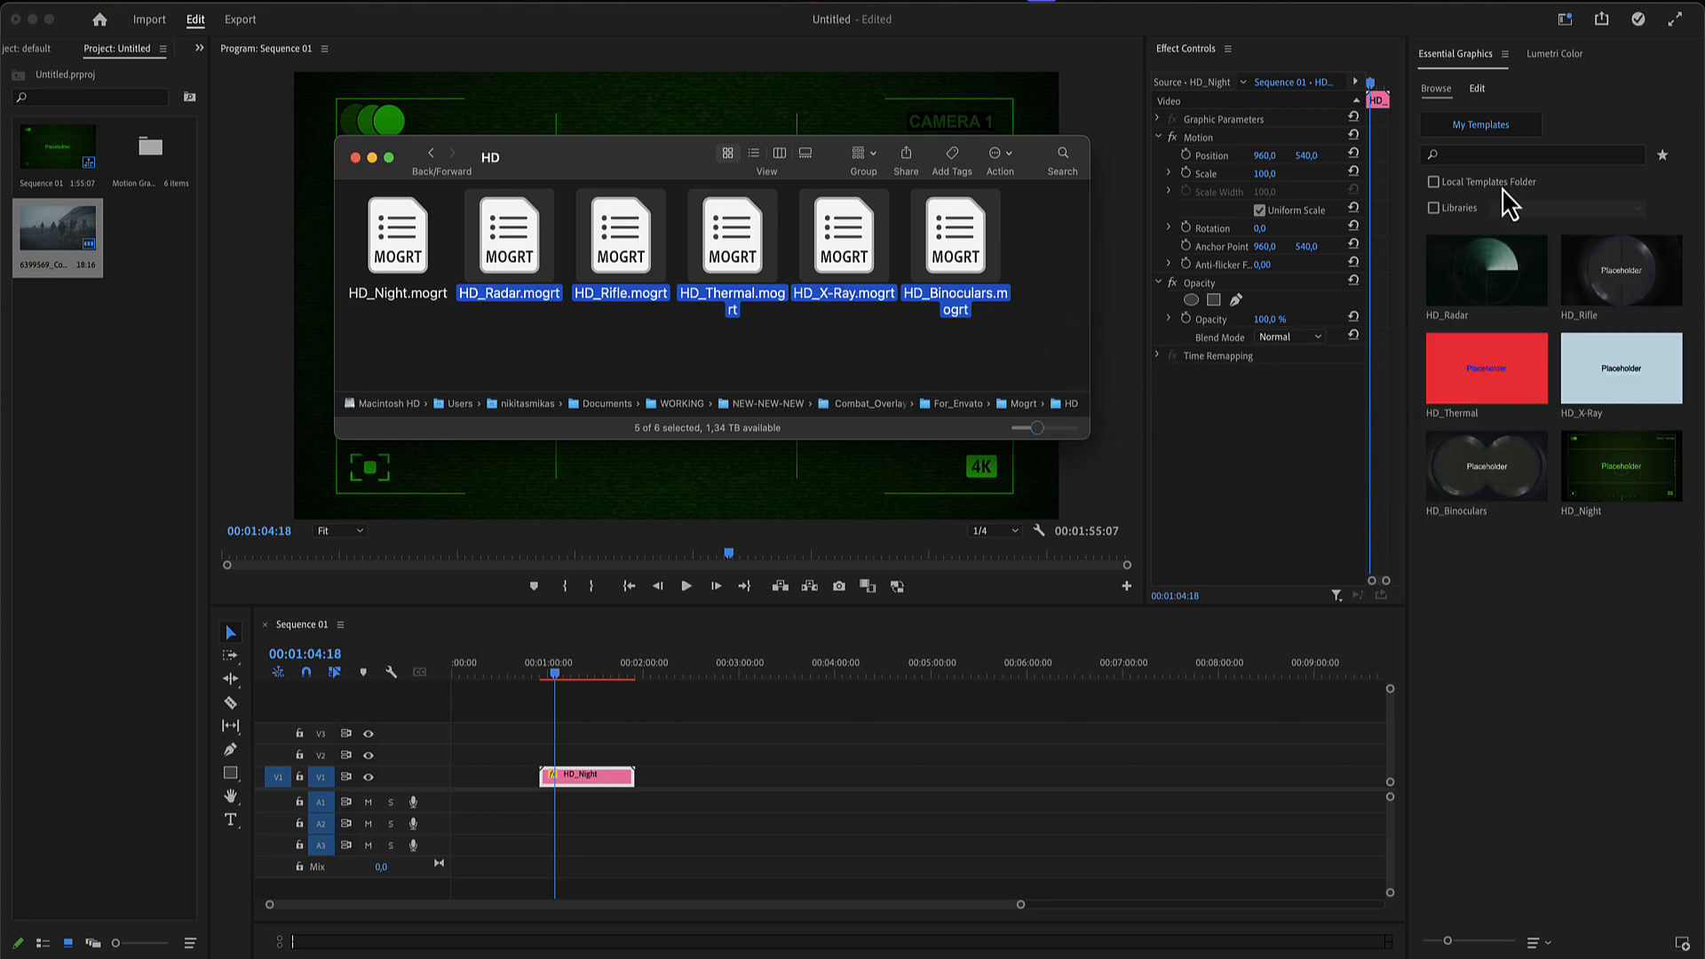
click(1563, 116)
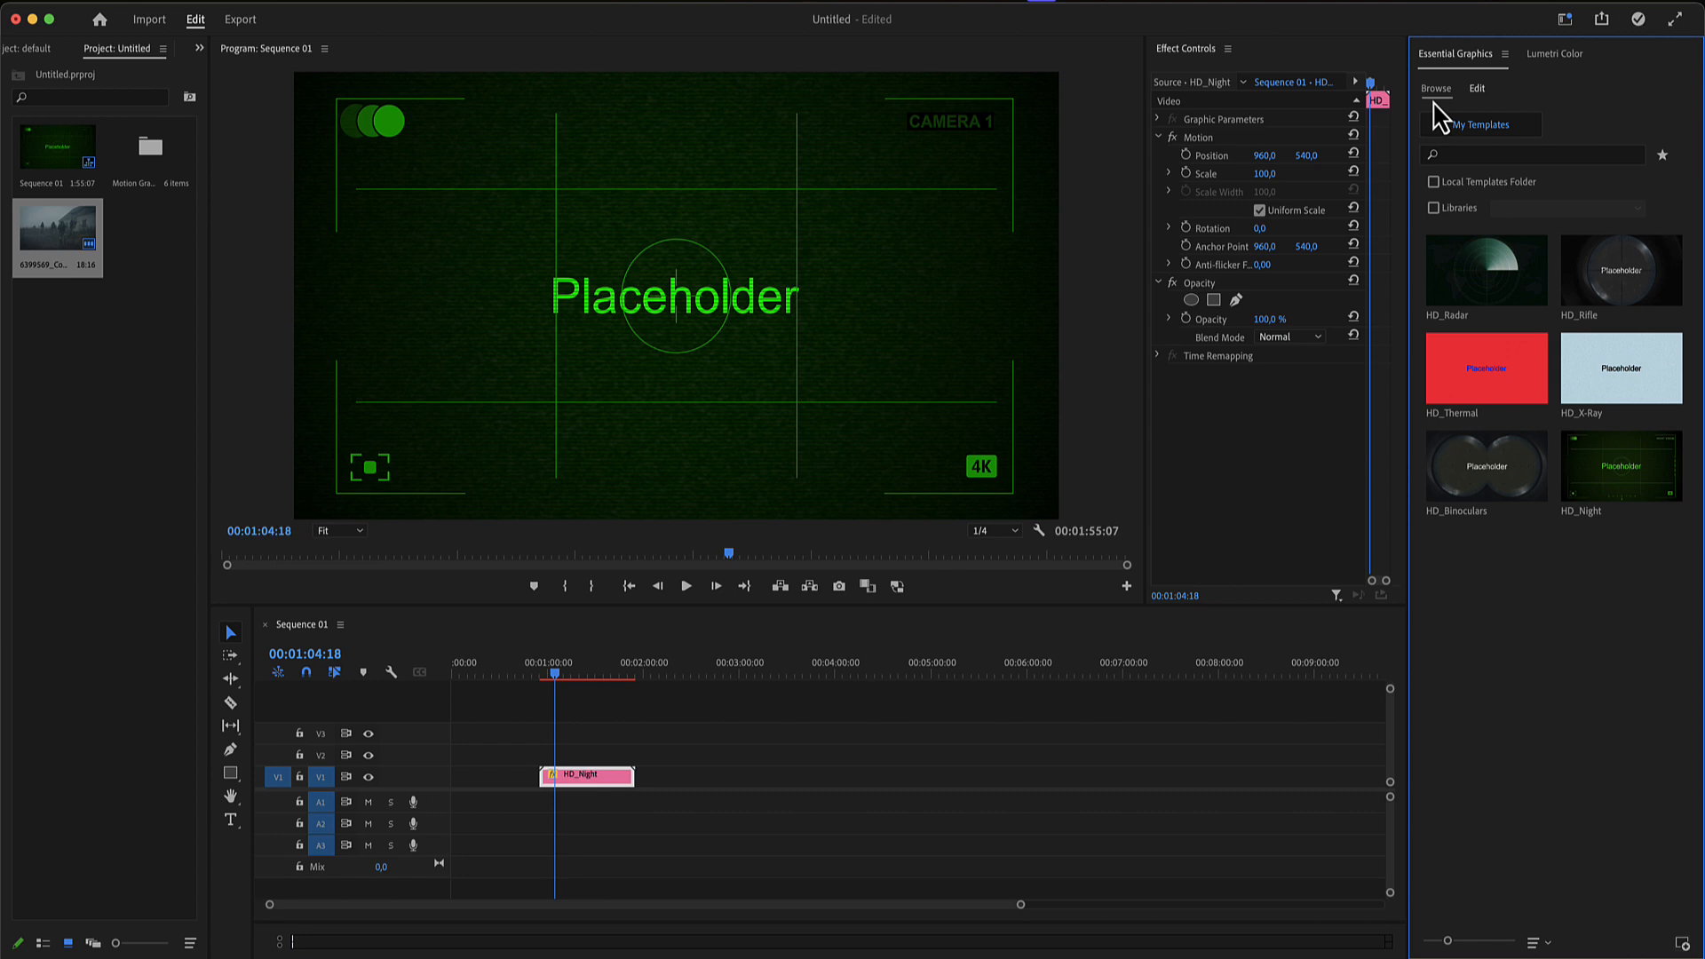
click(1589, 286)
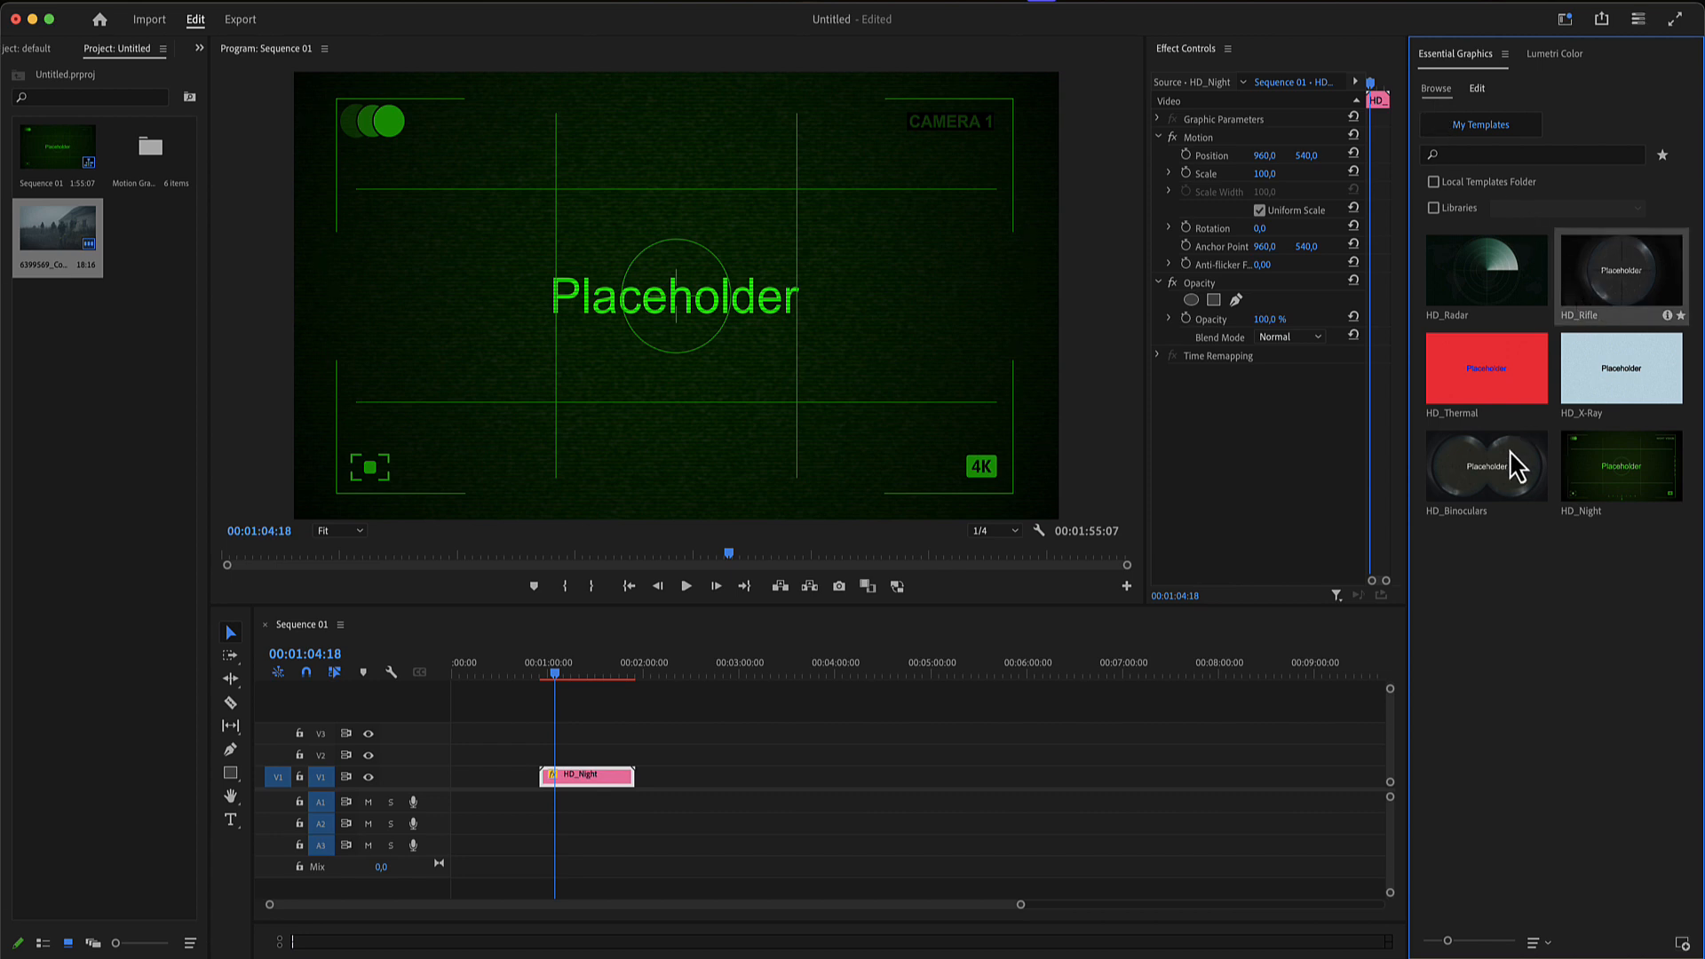
shift+click(1496, 484)
shift+click(1491, 293)
click(1546, 599)
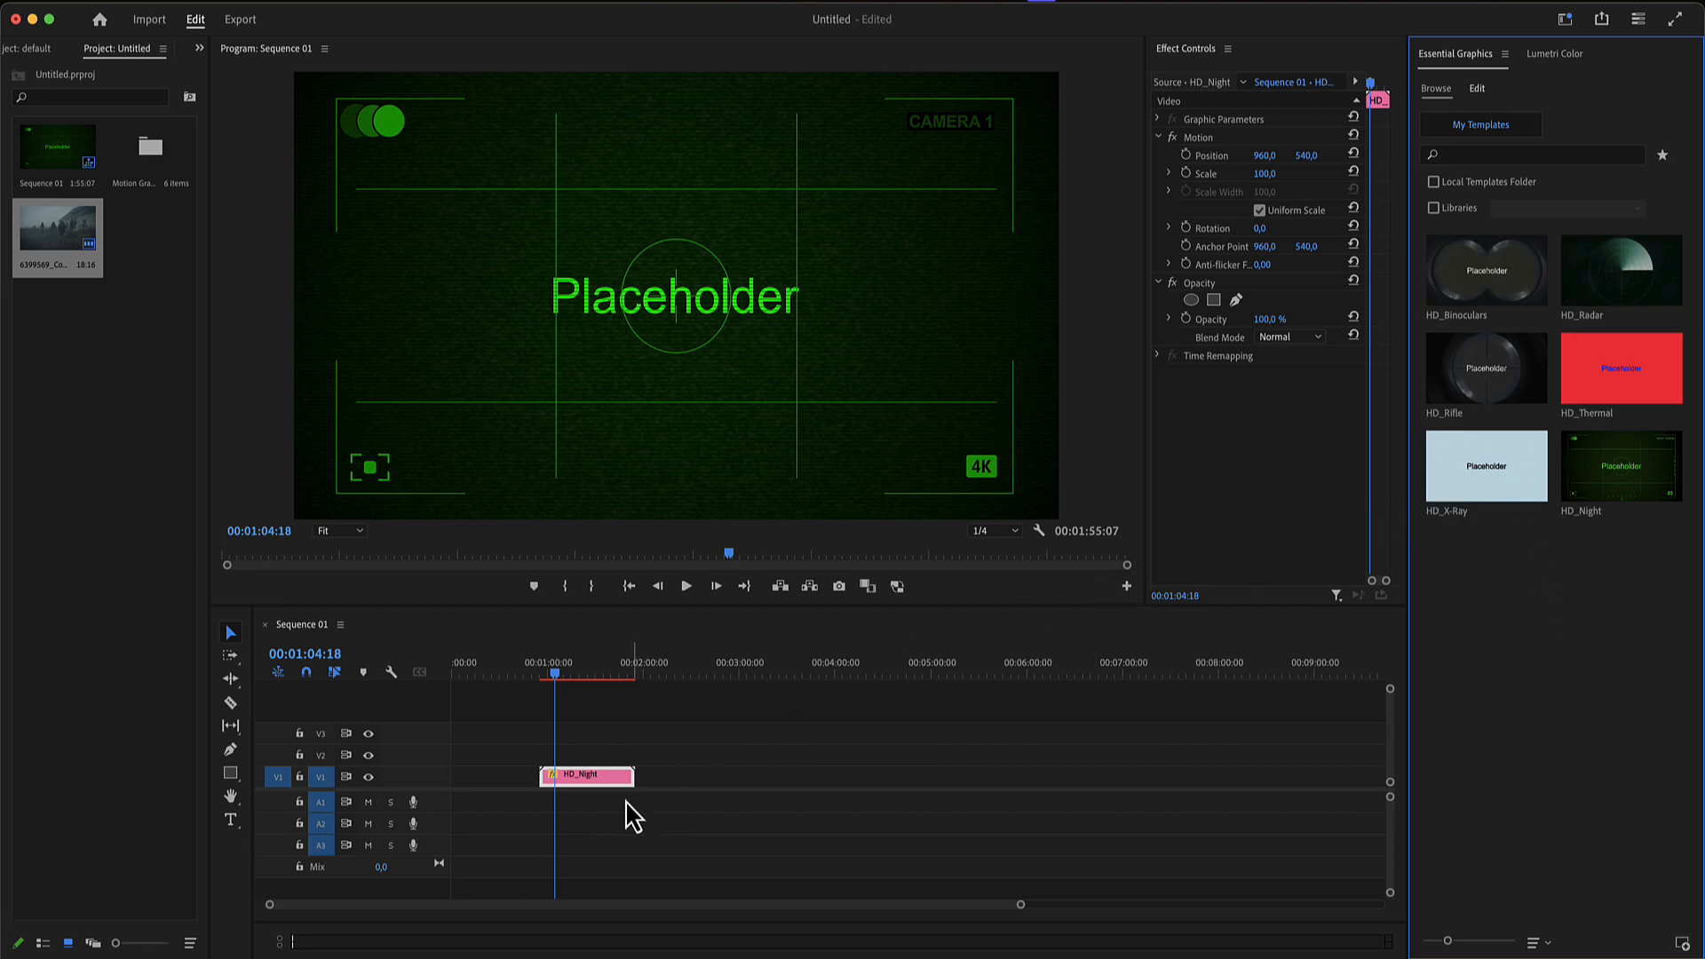
- Fill the HD_Night clip's Placeholder with the soldier footage from the project
click(585, 780)
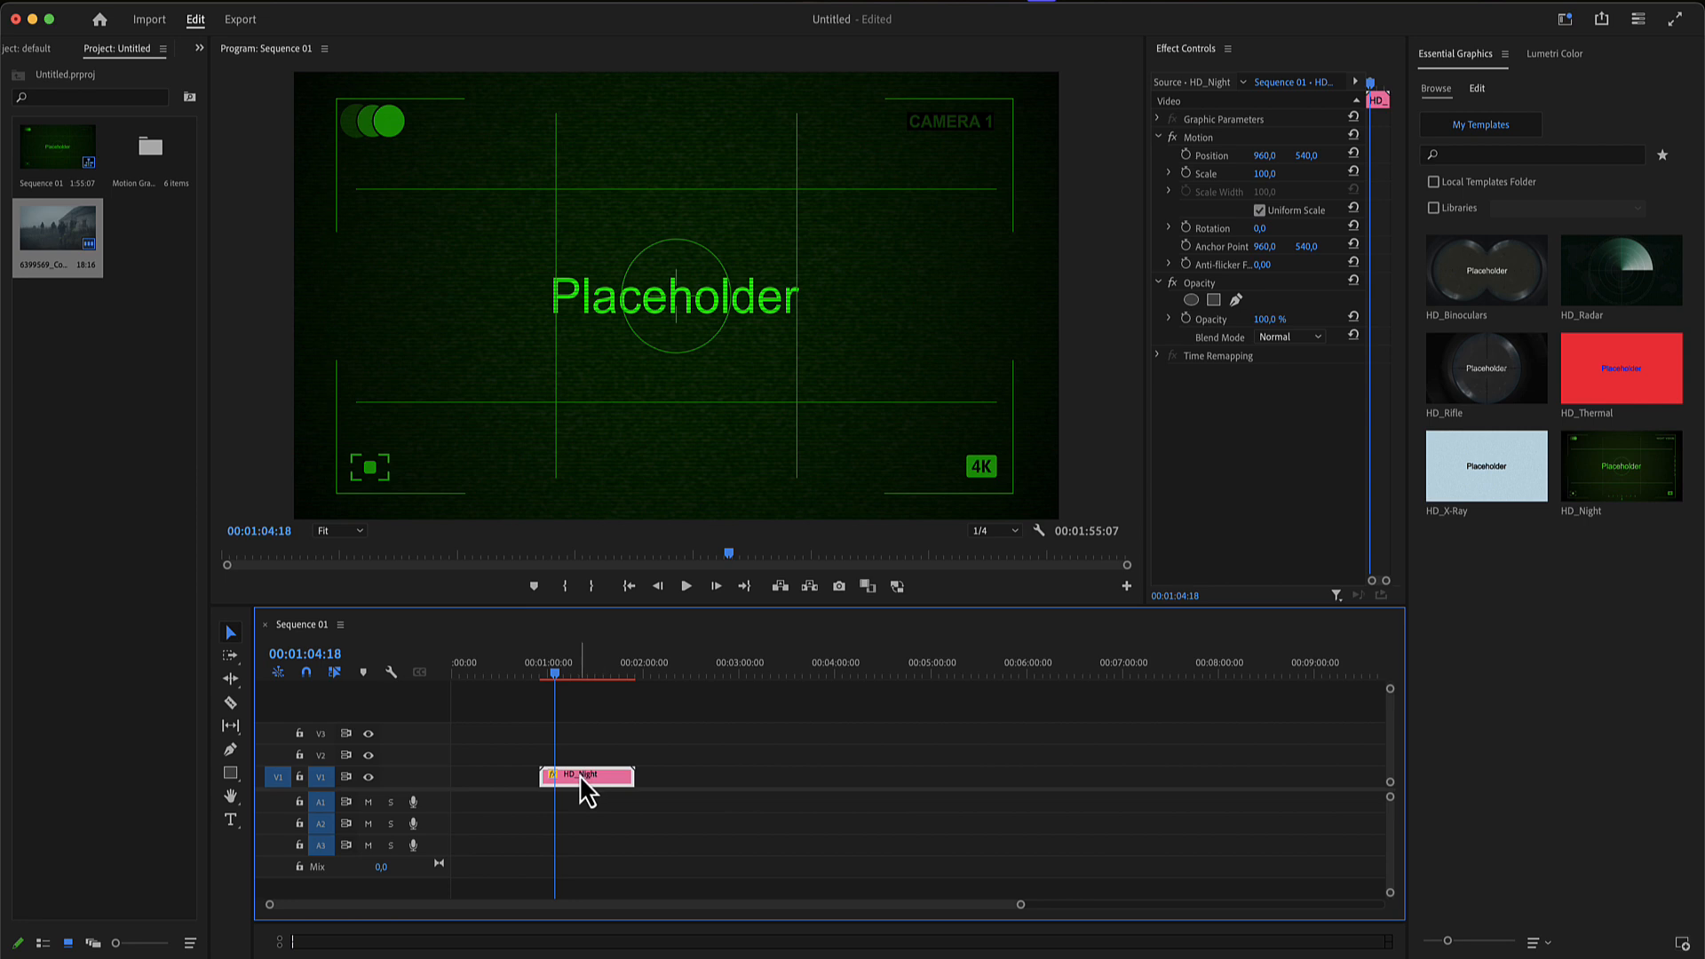
click(1479, 88)
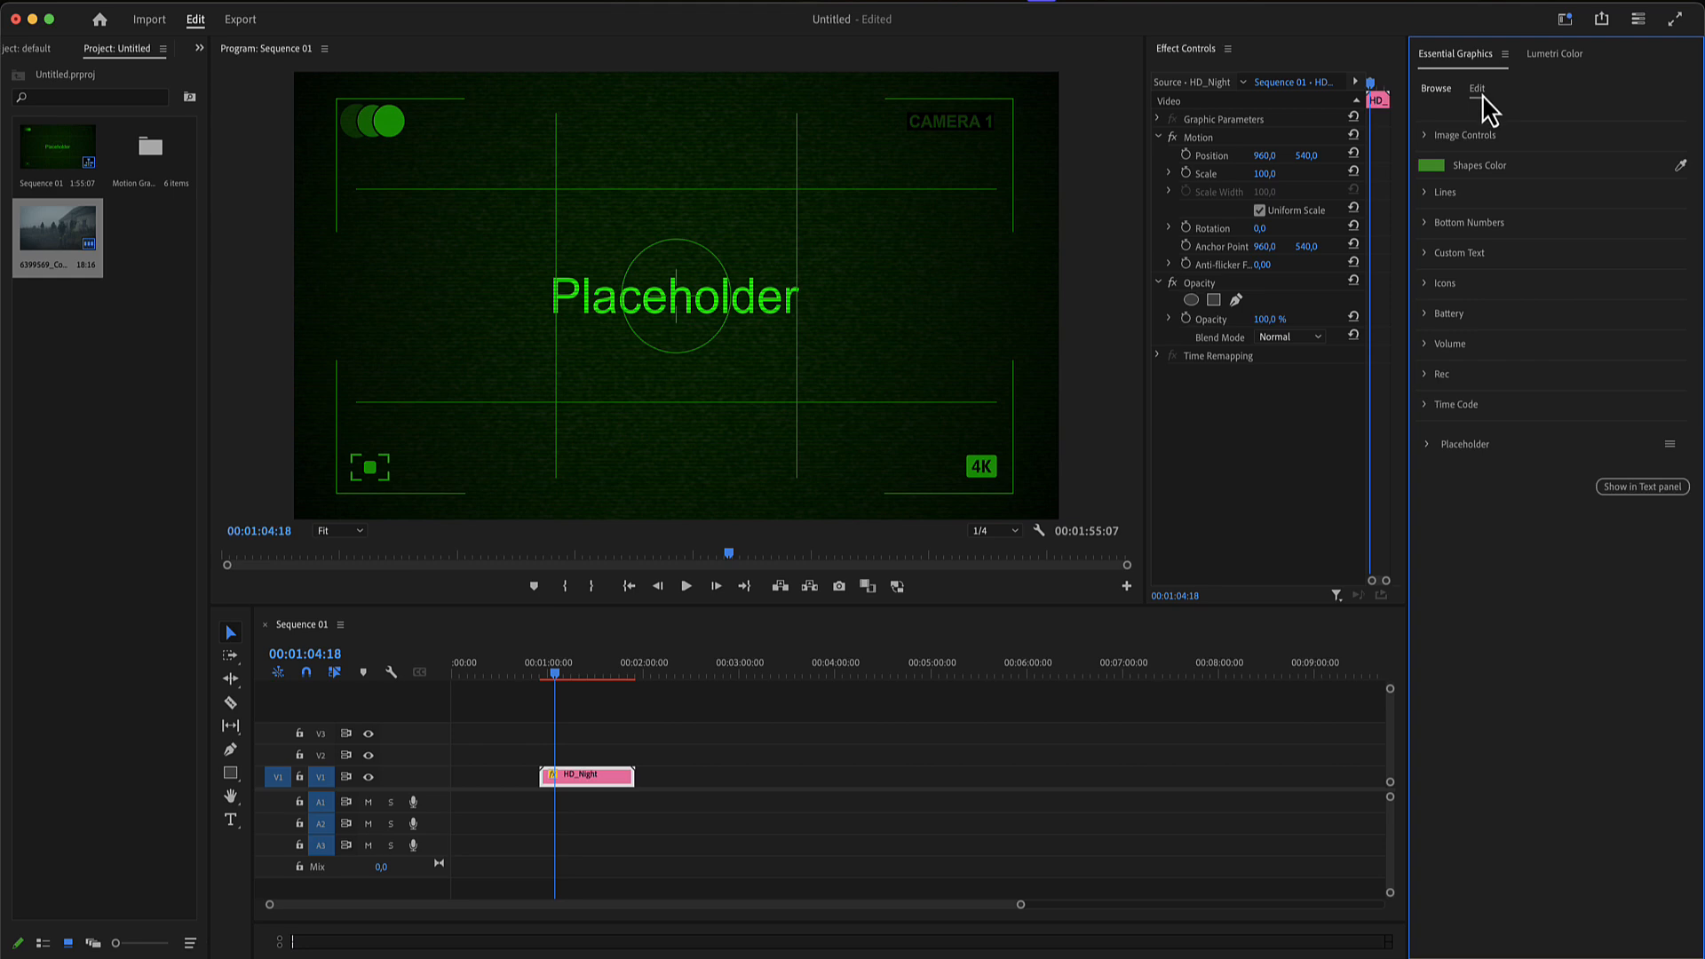
click(1432, 444)
drag(55, 238, 1557, 506)
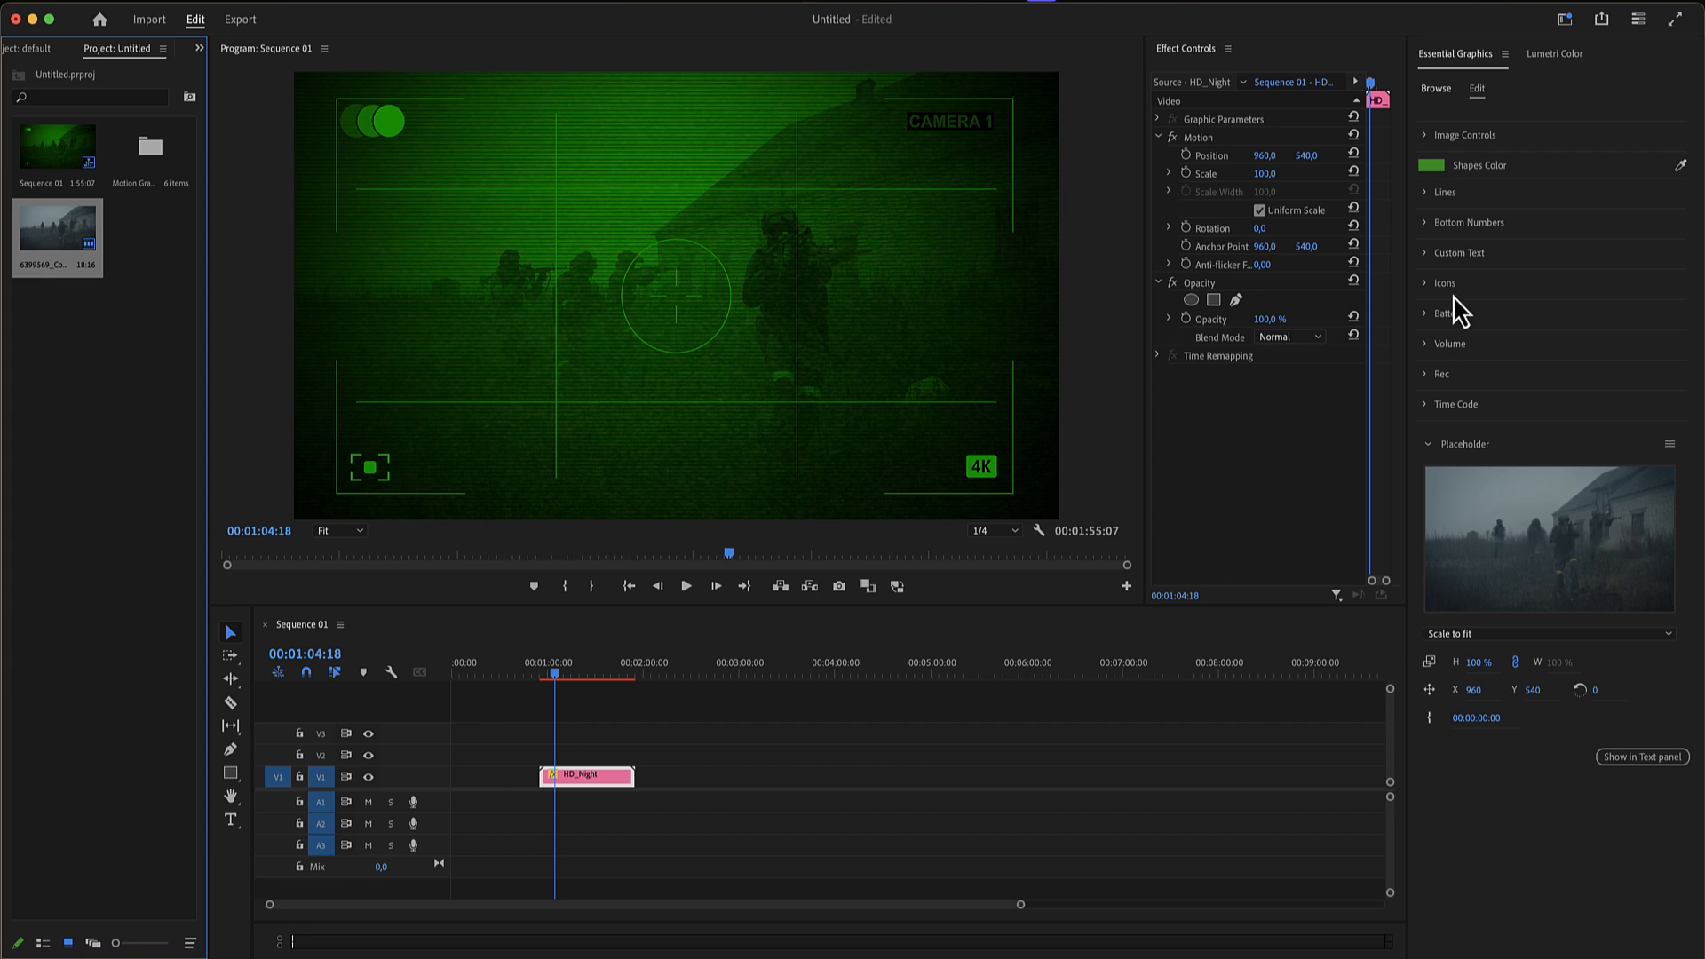
- Change the template's Night Vision Color to cyan
click(1422, 136)
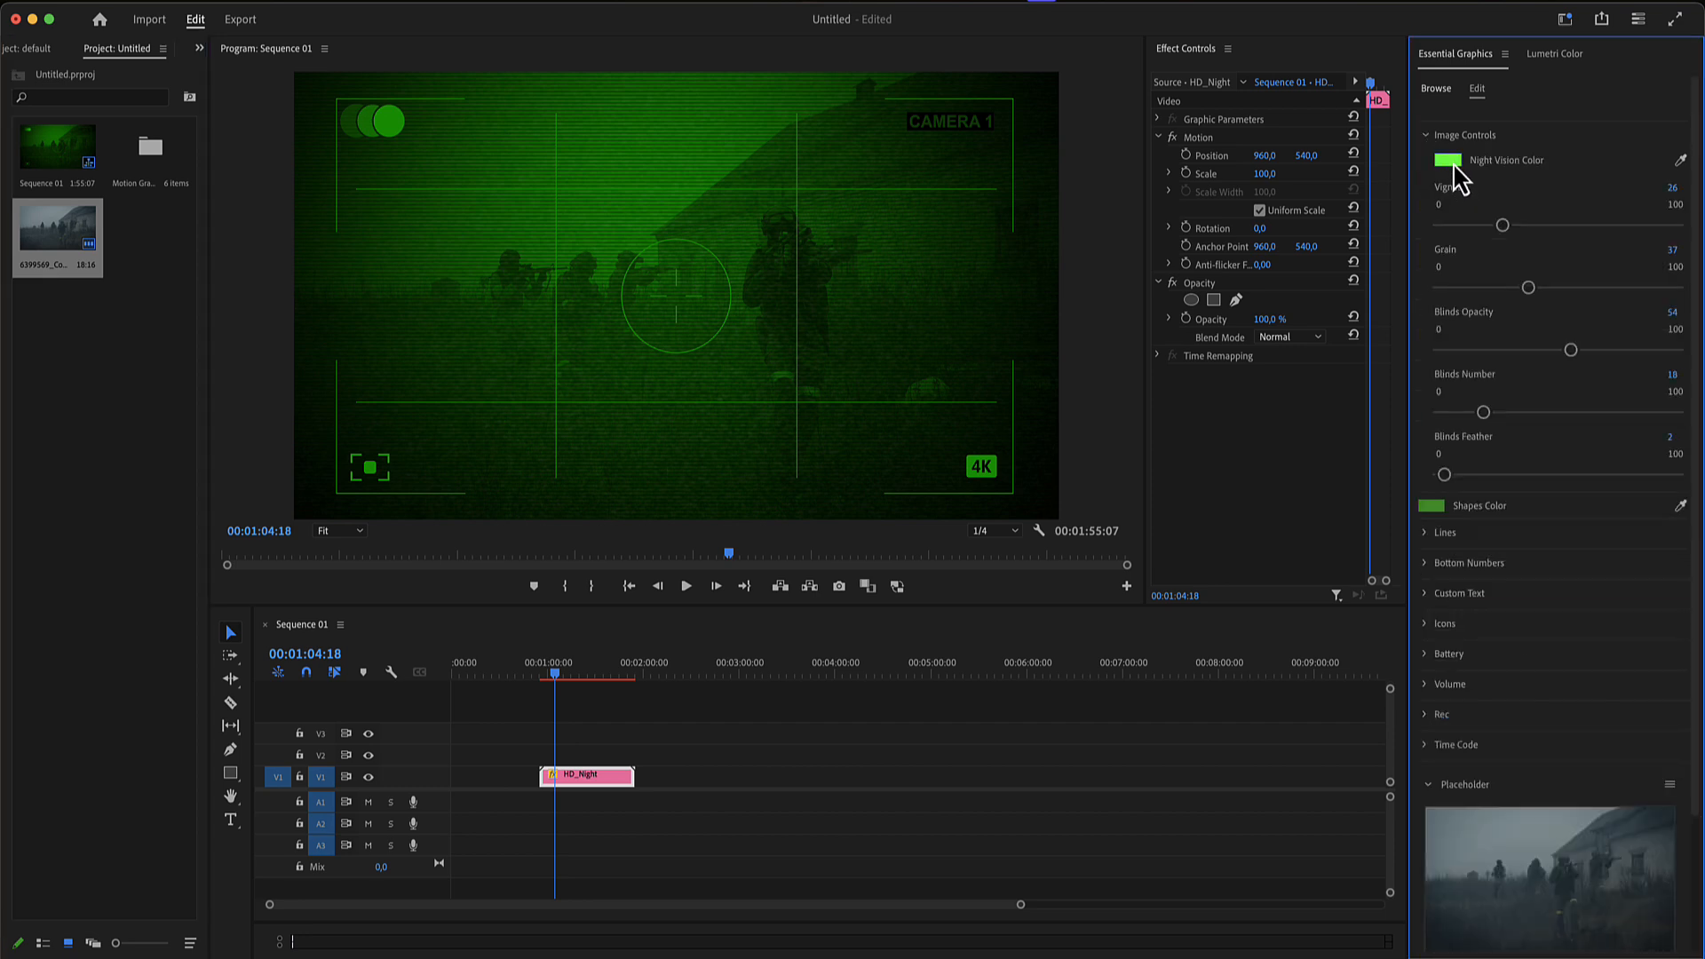
click(1448, 162)
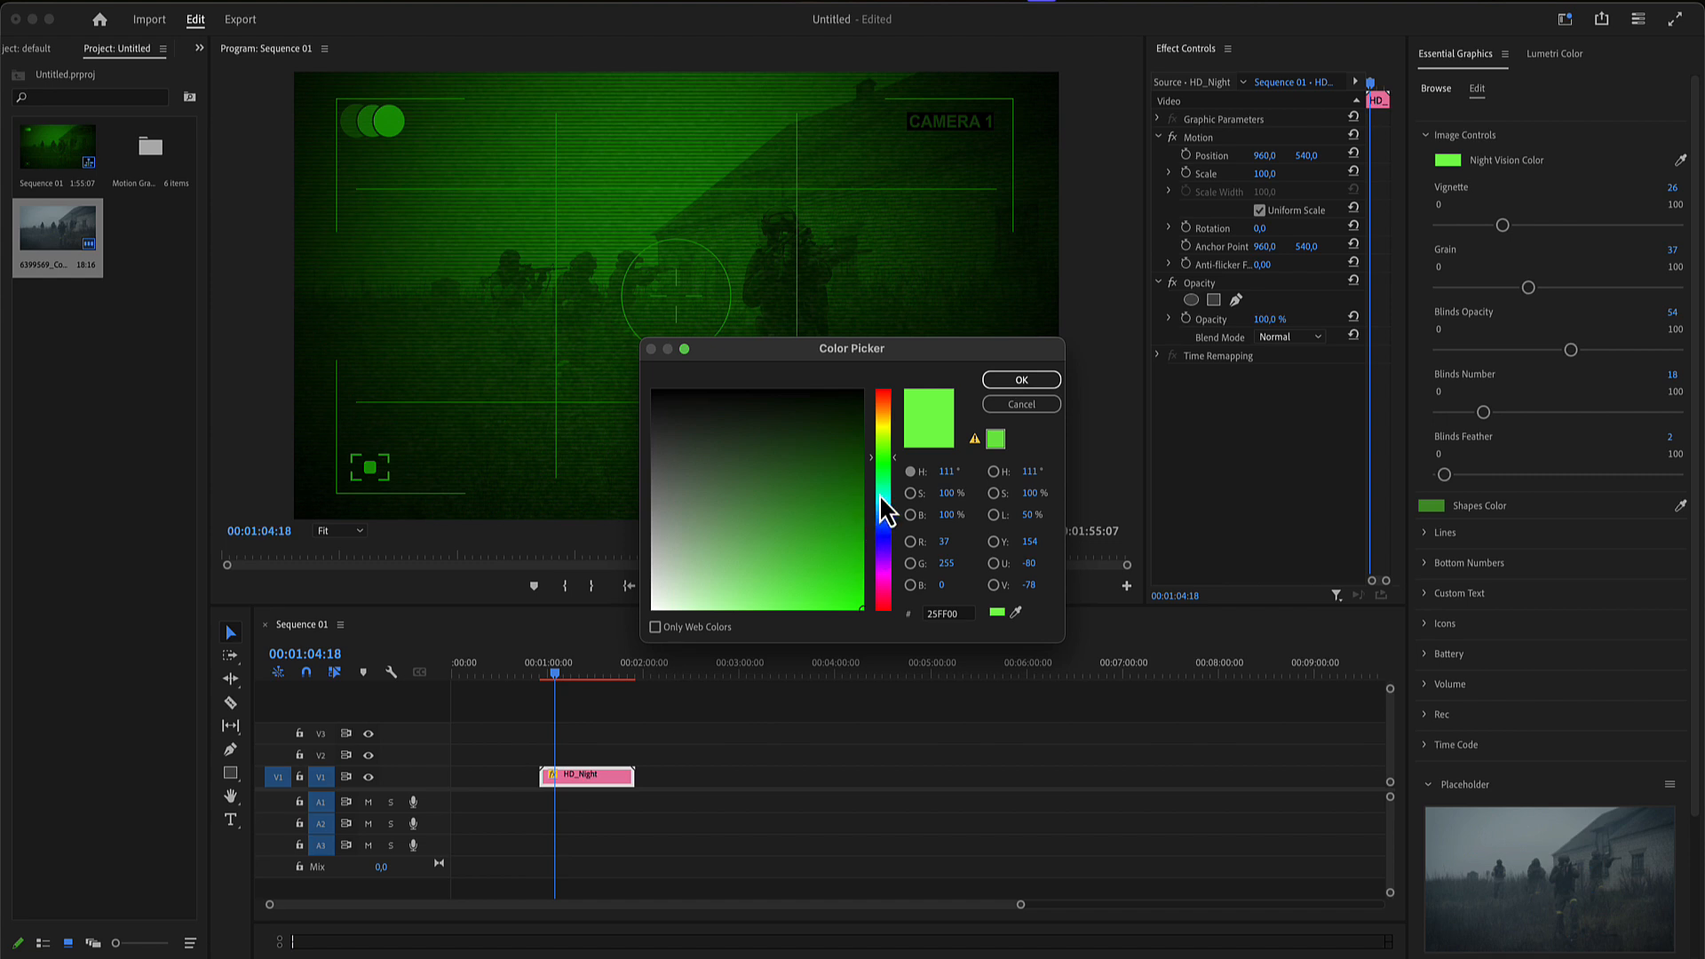
click(883, 502)
click(1008, 383)
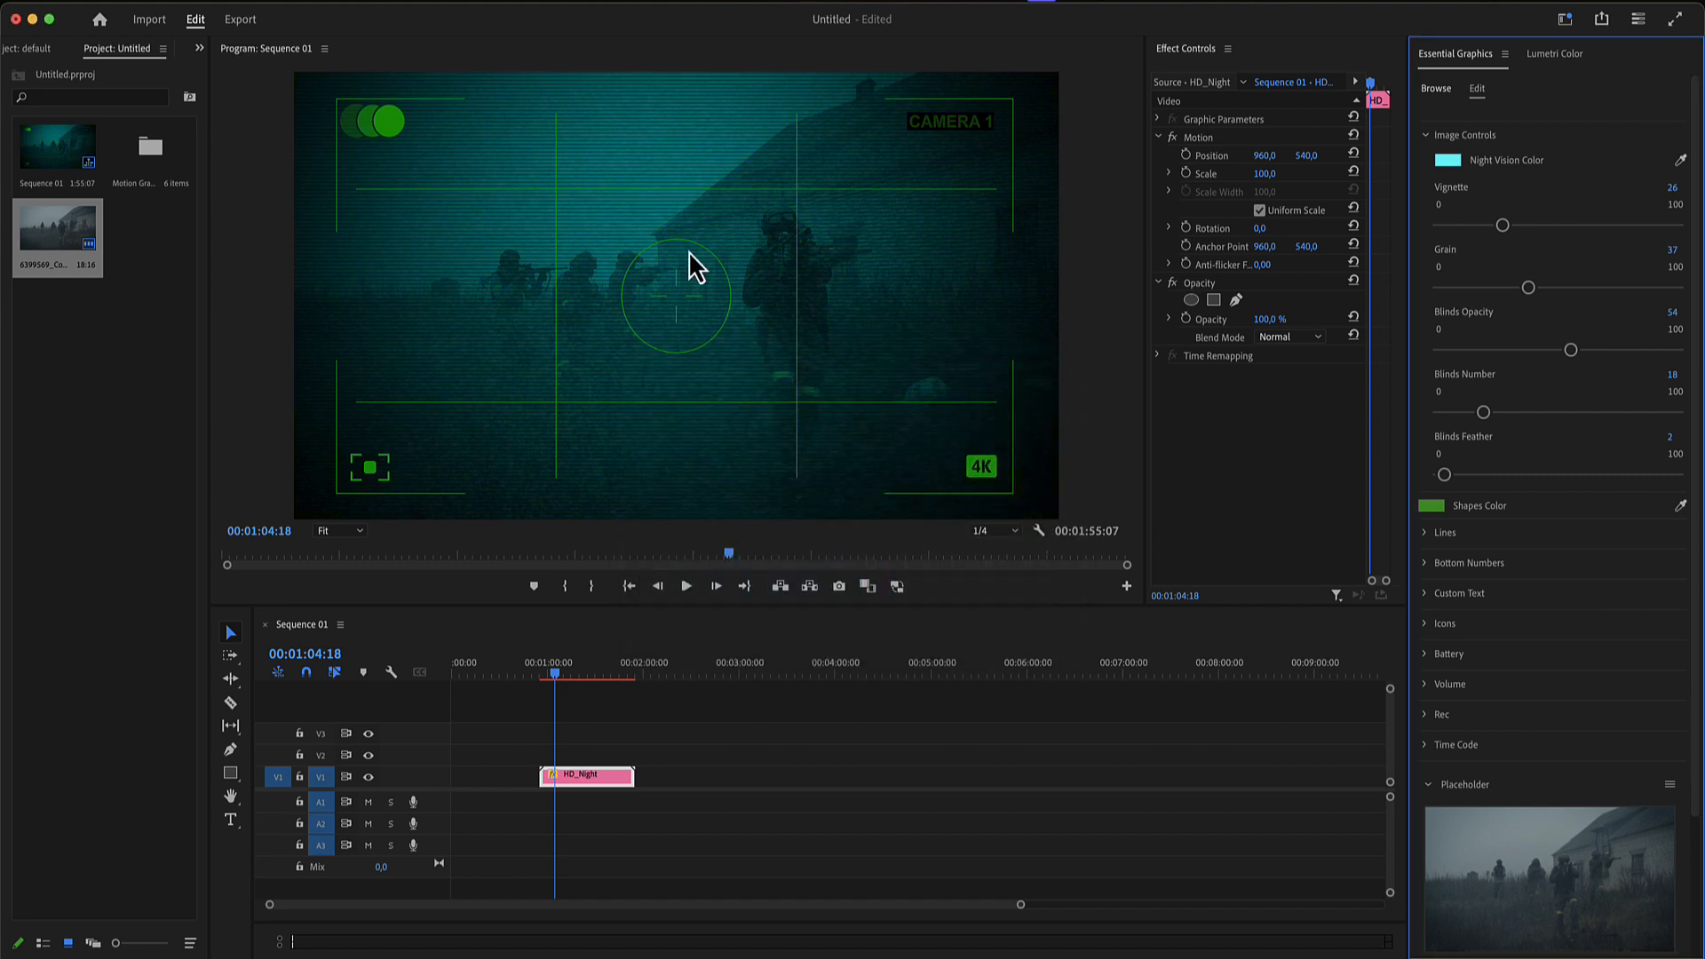
- Set Vignette to 31, Grain to 17, Blinds Opacity to 93 and Blinds Number to 17 in the Image Controls
mouse_move(1502, 225)
mouse_down()
mouse_move(1572, 228)
mouse_move(1514, 226)
mouse_up()
drag(1528, 288, 1481, 289)
drag(1570, 350, 1659, 352)
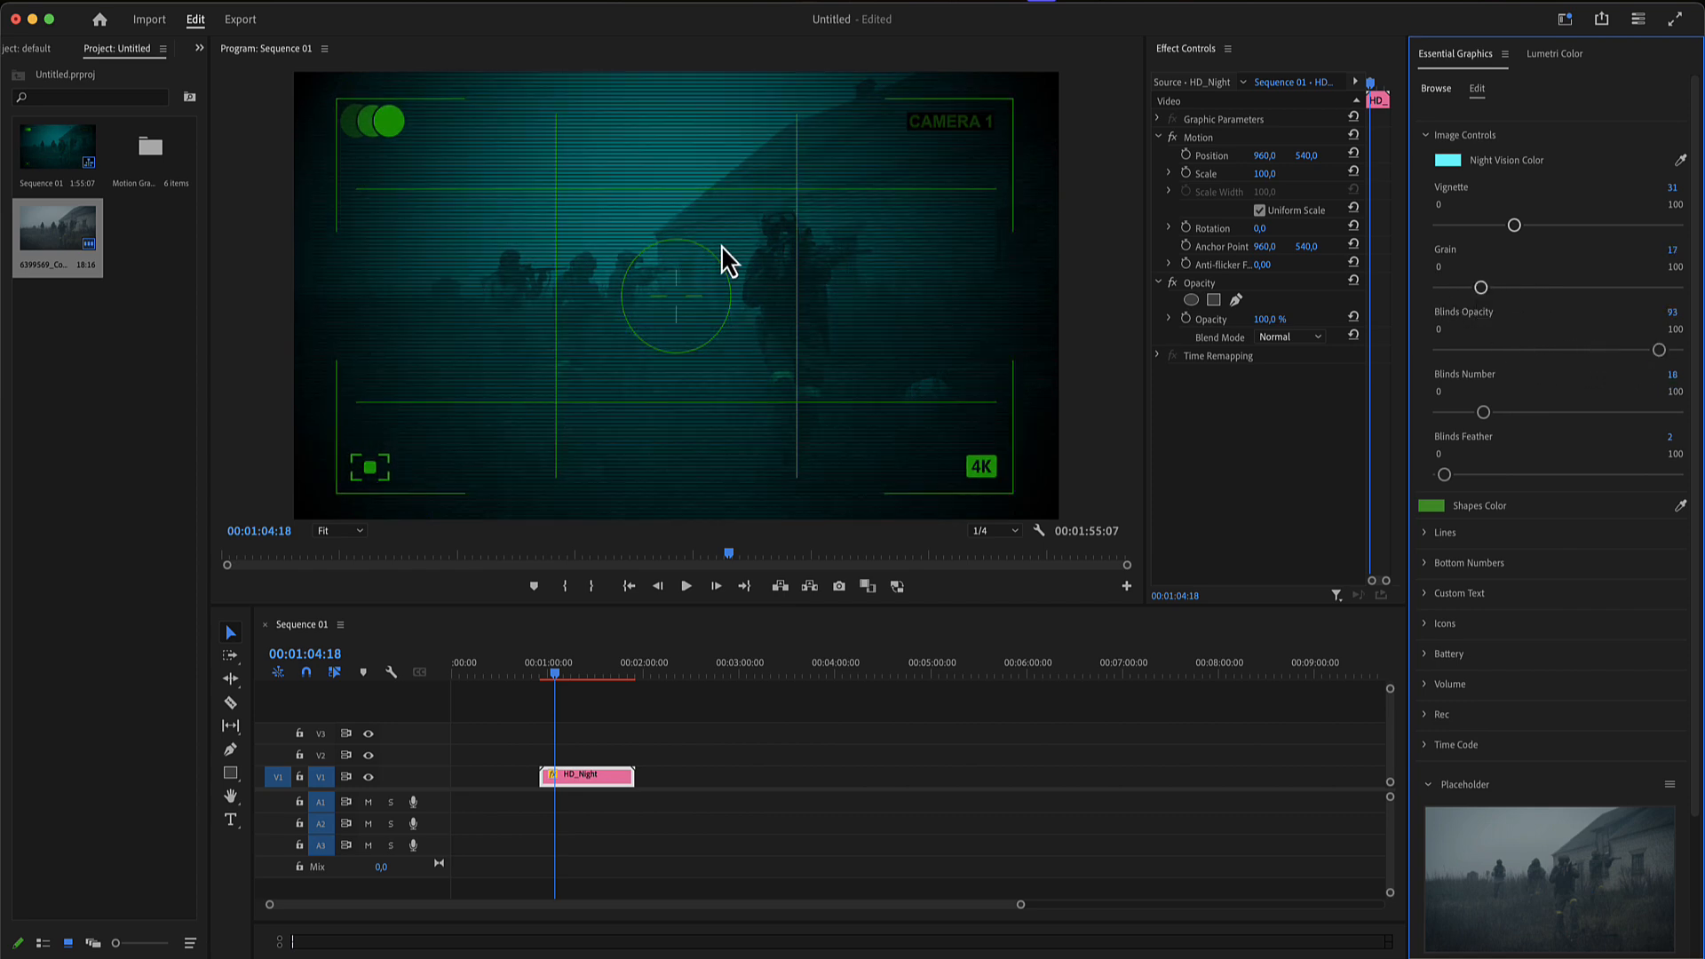
mouse_move(1485, 412)
mouse_down()
mouse_move(1577, 413)
mouse_move(1481, 423)
mouse_up()
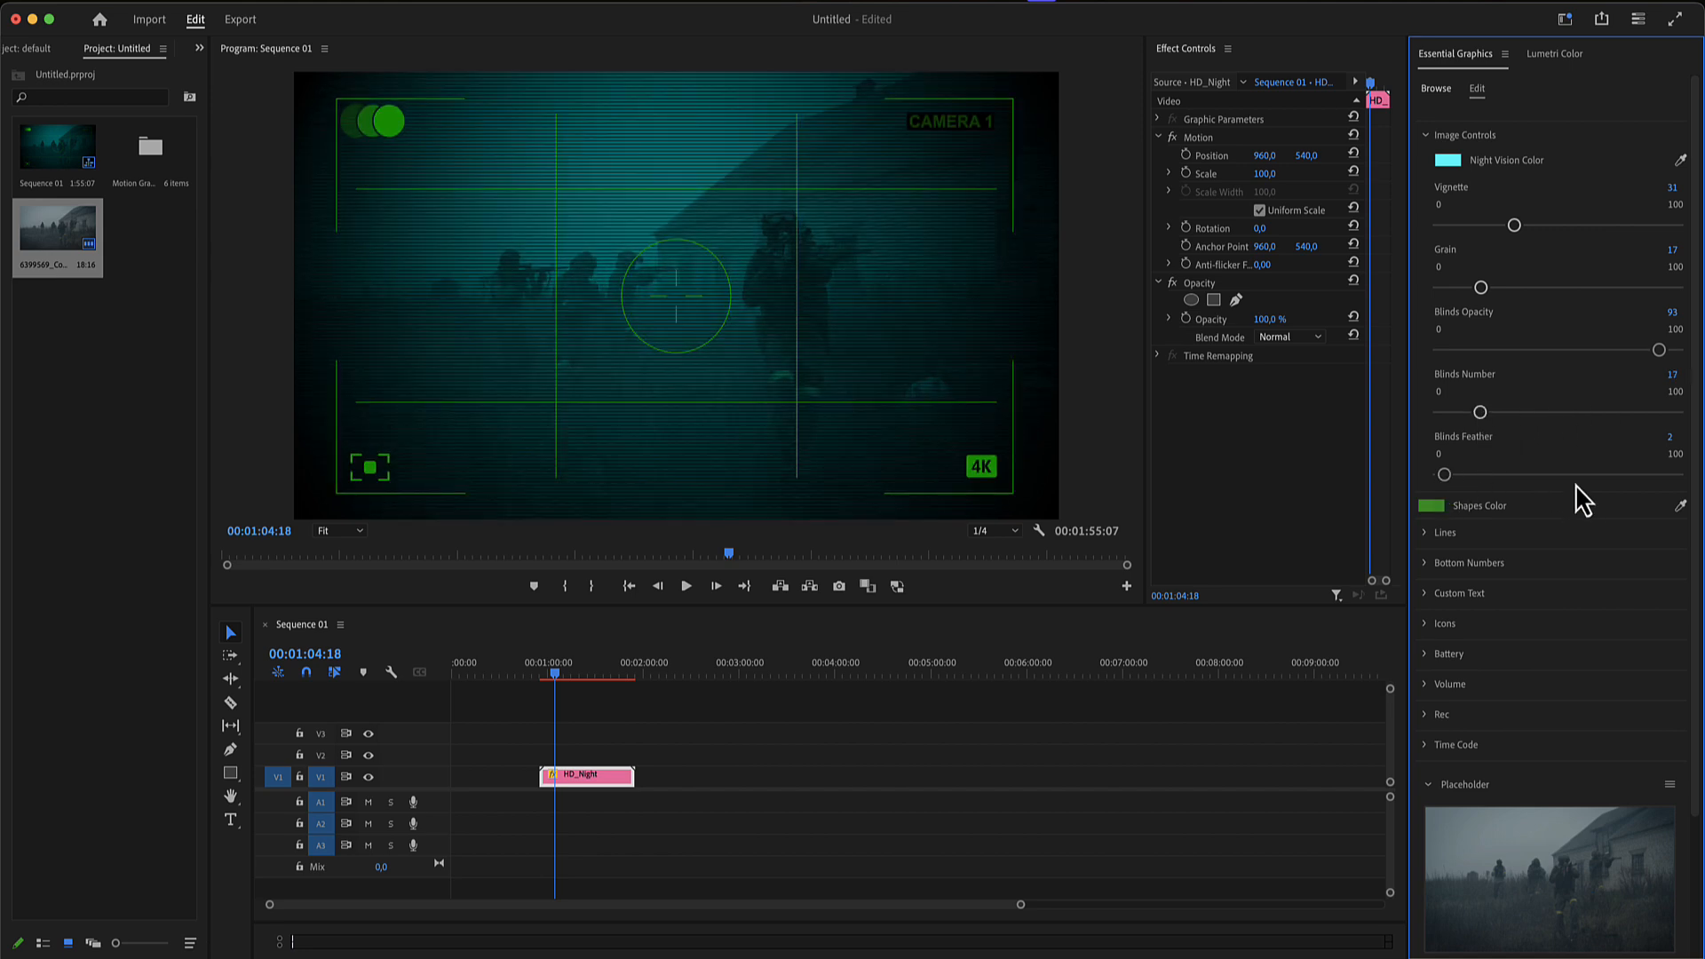
click(1431, 136)
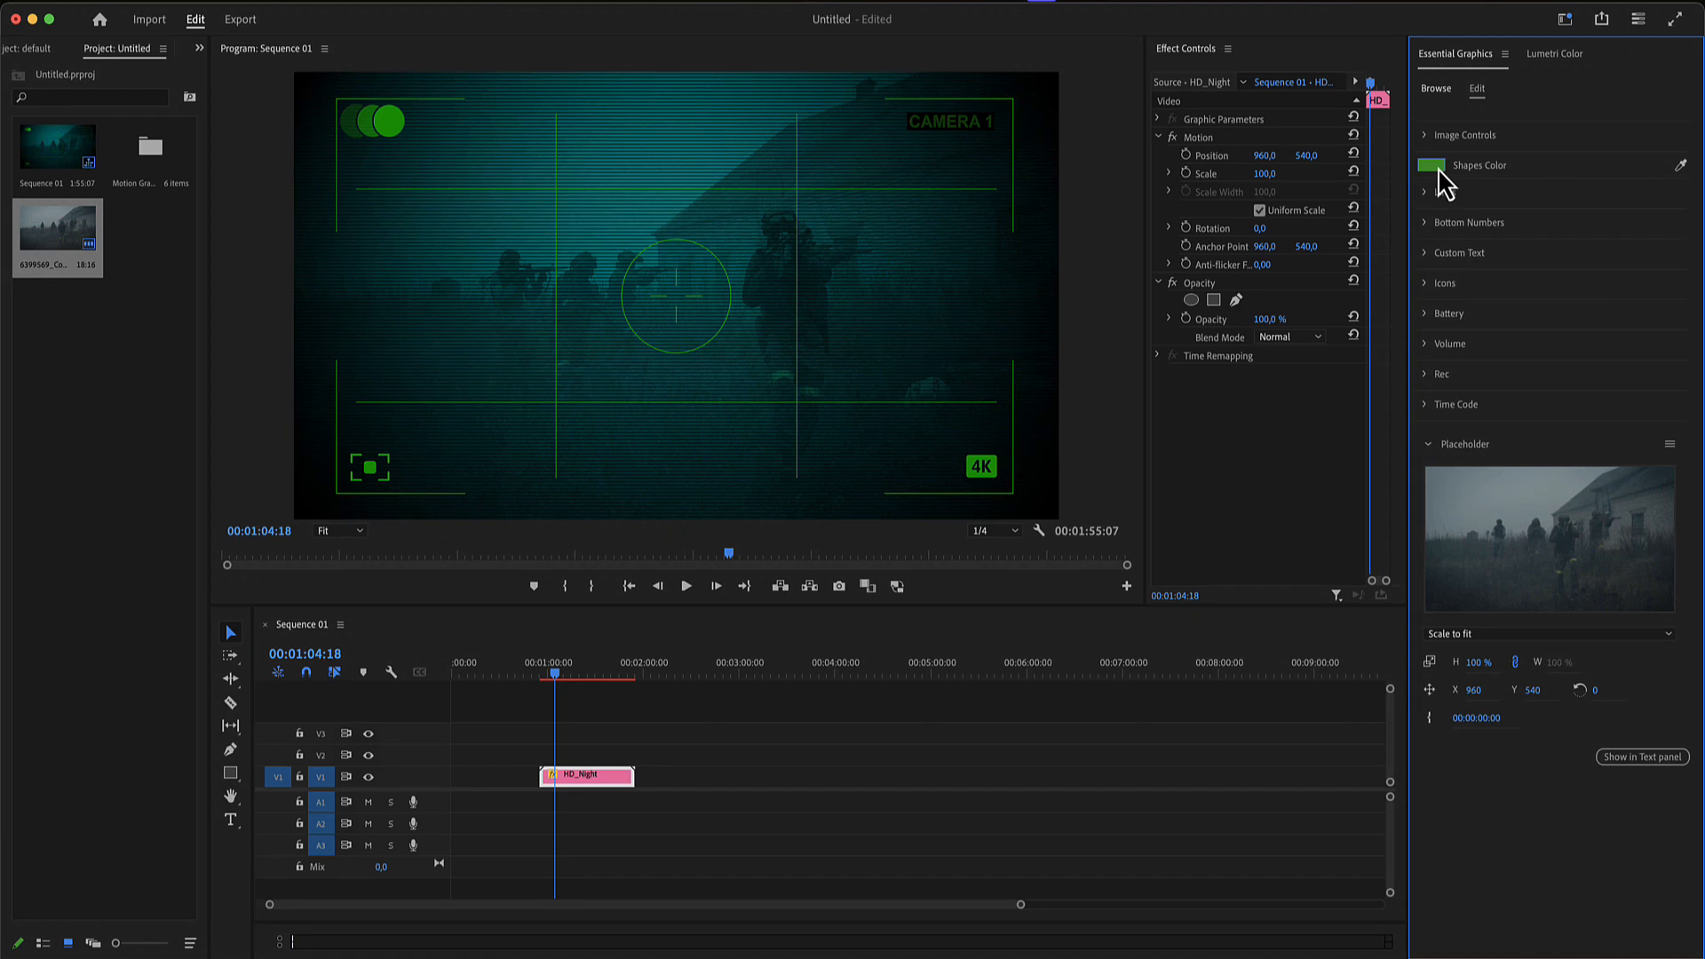
- Change the overlay's Shapes Color to a bright blue
click(1431, 166)
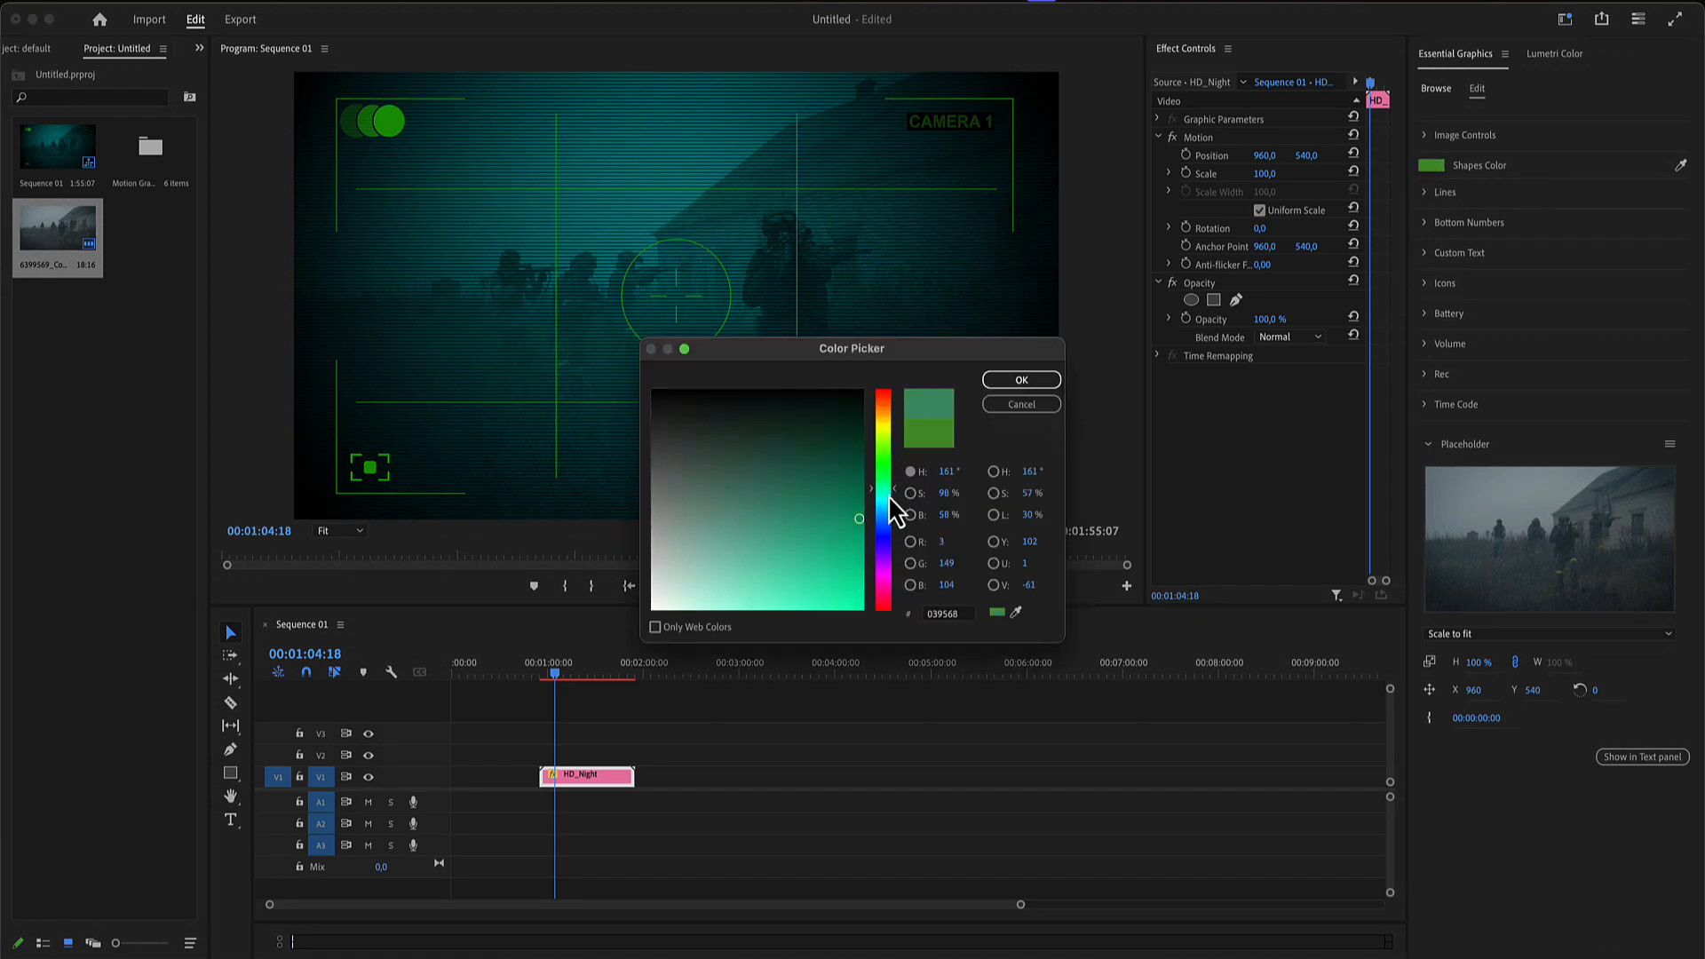
click(884, 524)
drag(842, 526, 853, 586)
click(1033, 382)
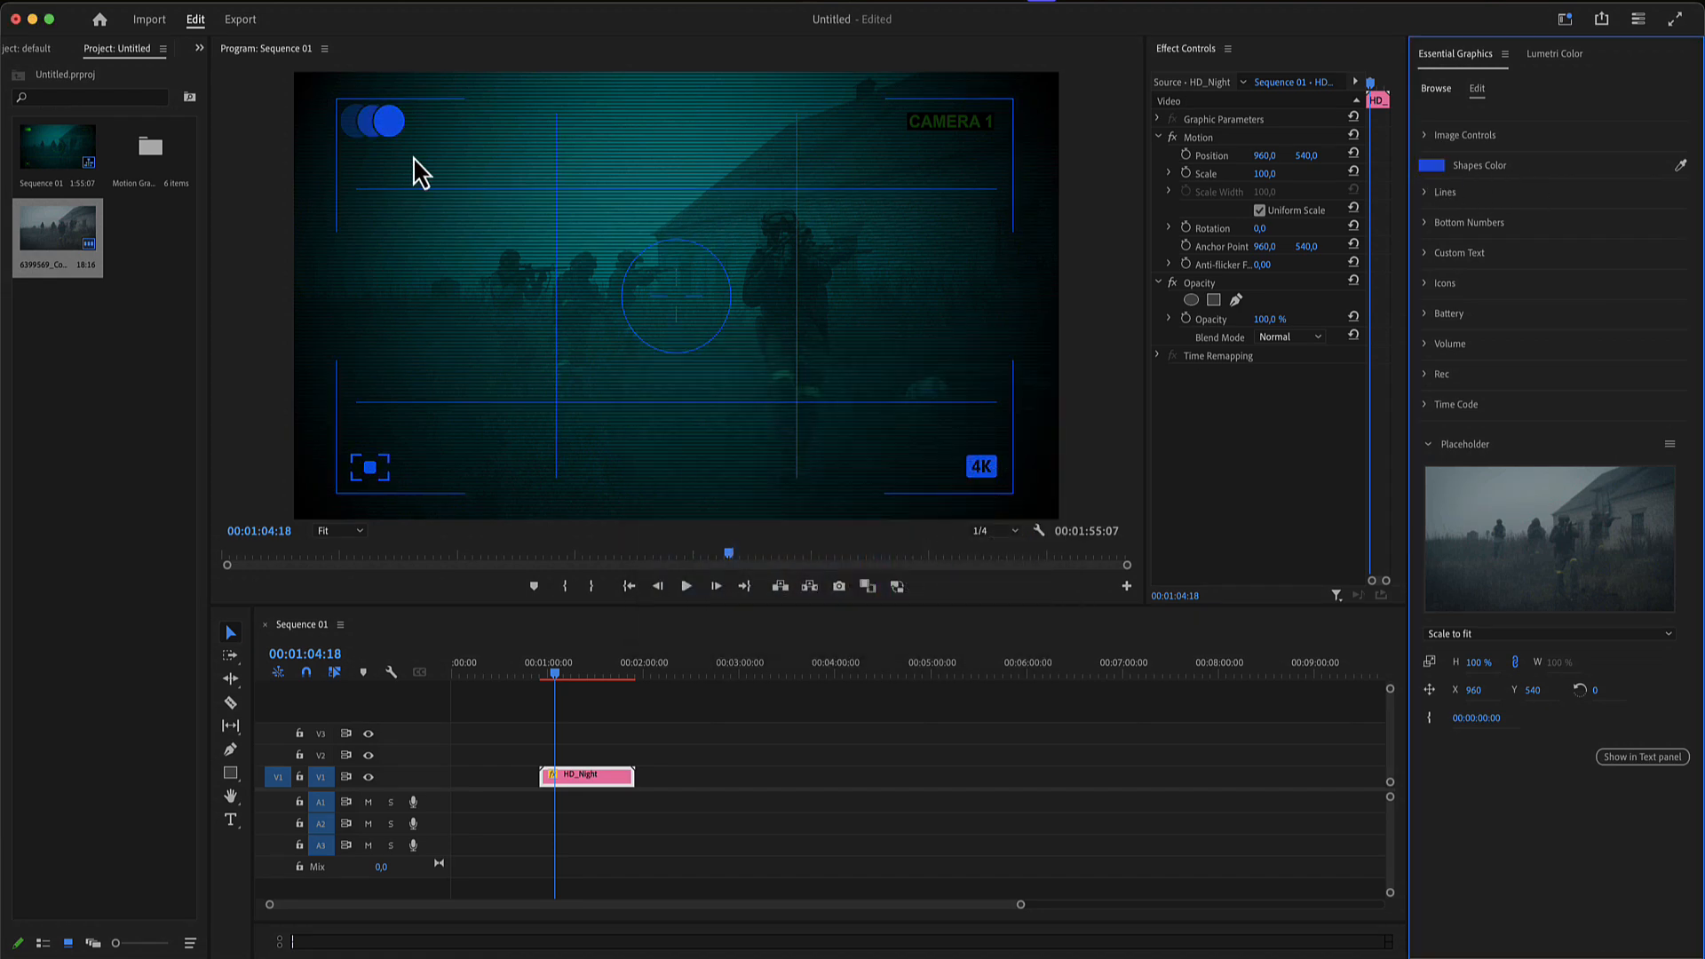
- Try the Item 1 style for the Safe Lines, and settle on Item 9
click(1426, 193)
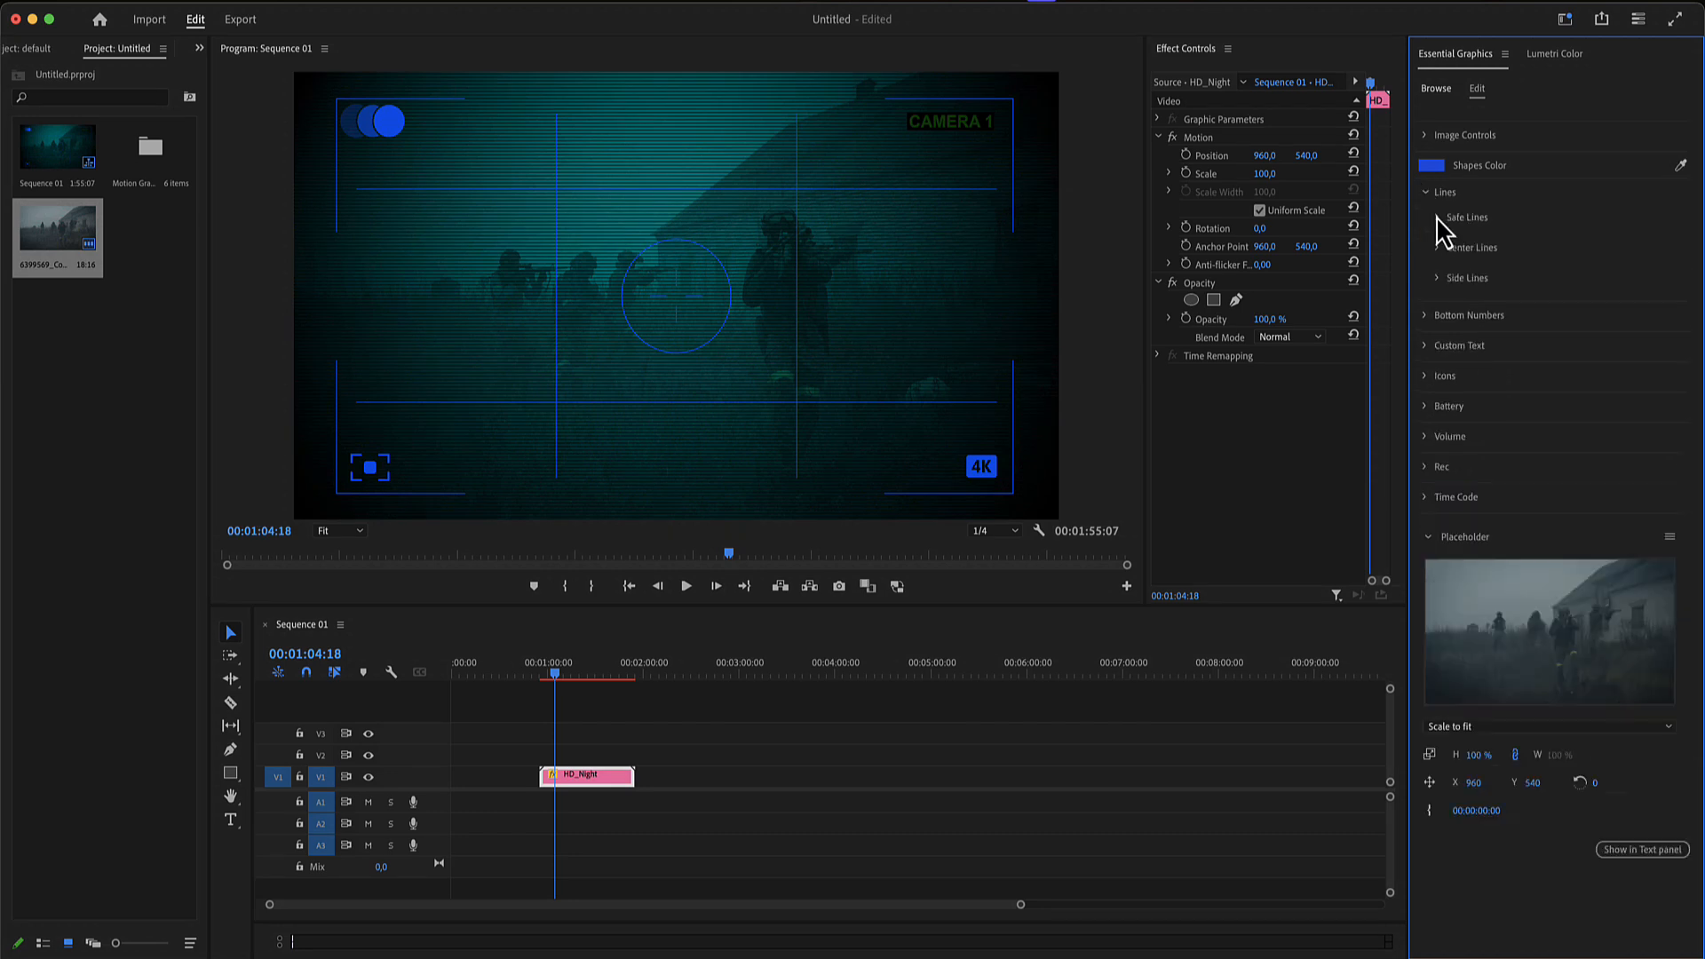
click(1438, 217)
click(1509, 259)
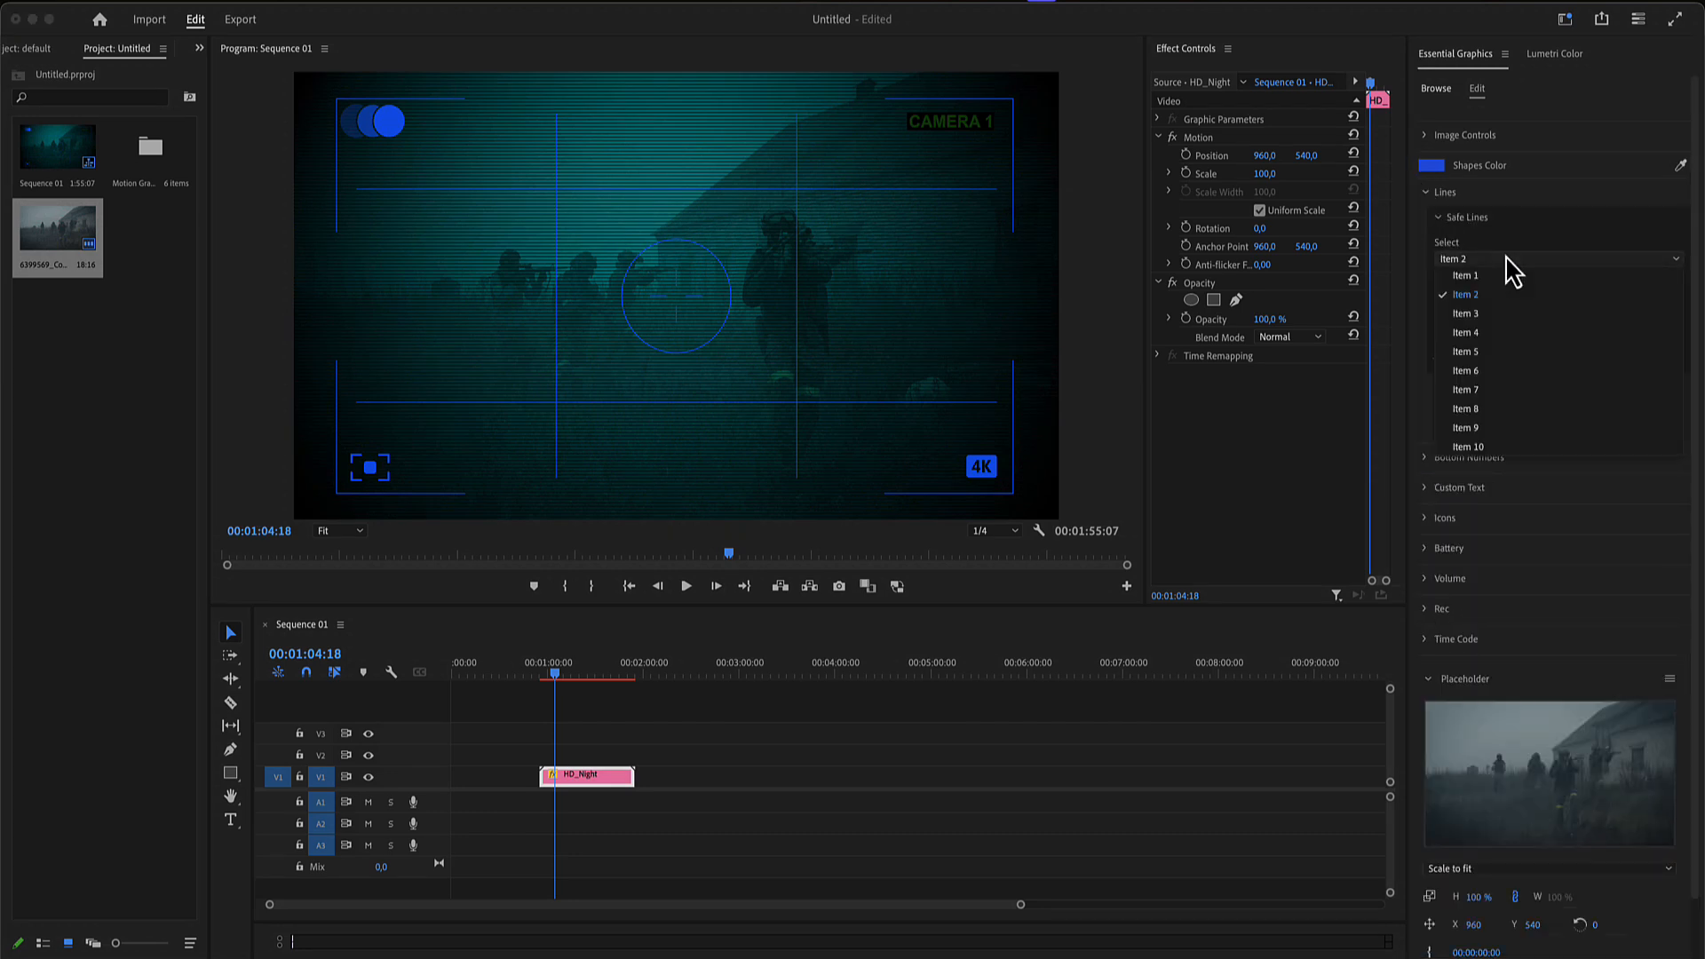
click(1501, 276)
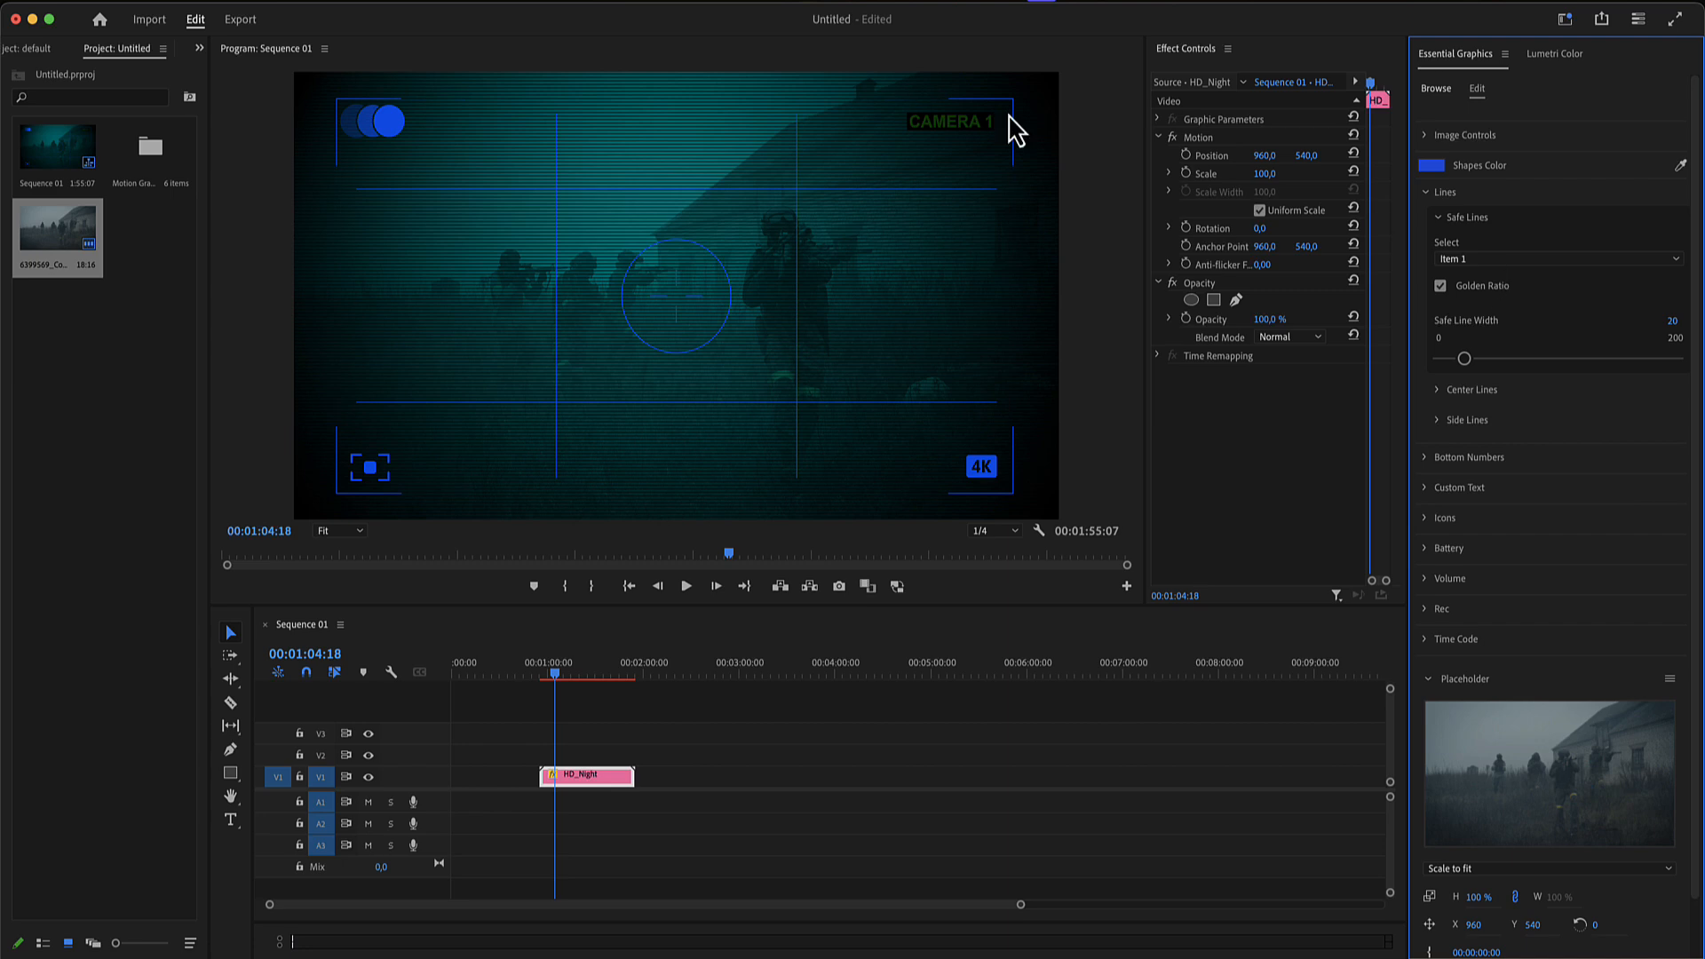
click(1546, 260)
click(1492, 437)
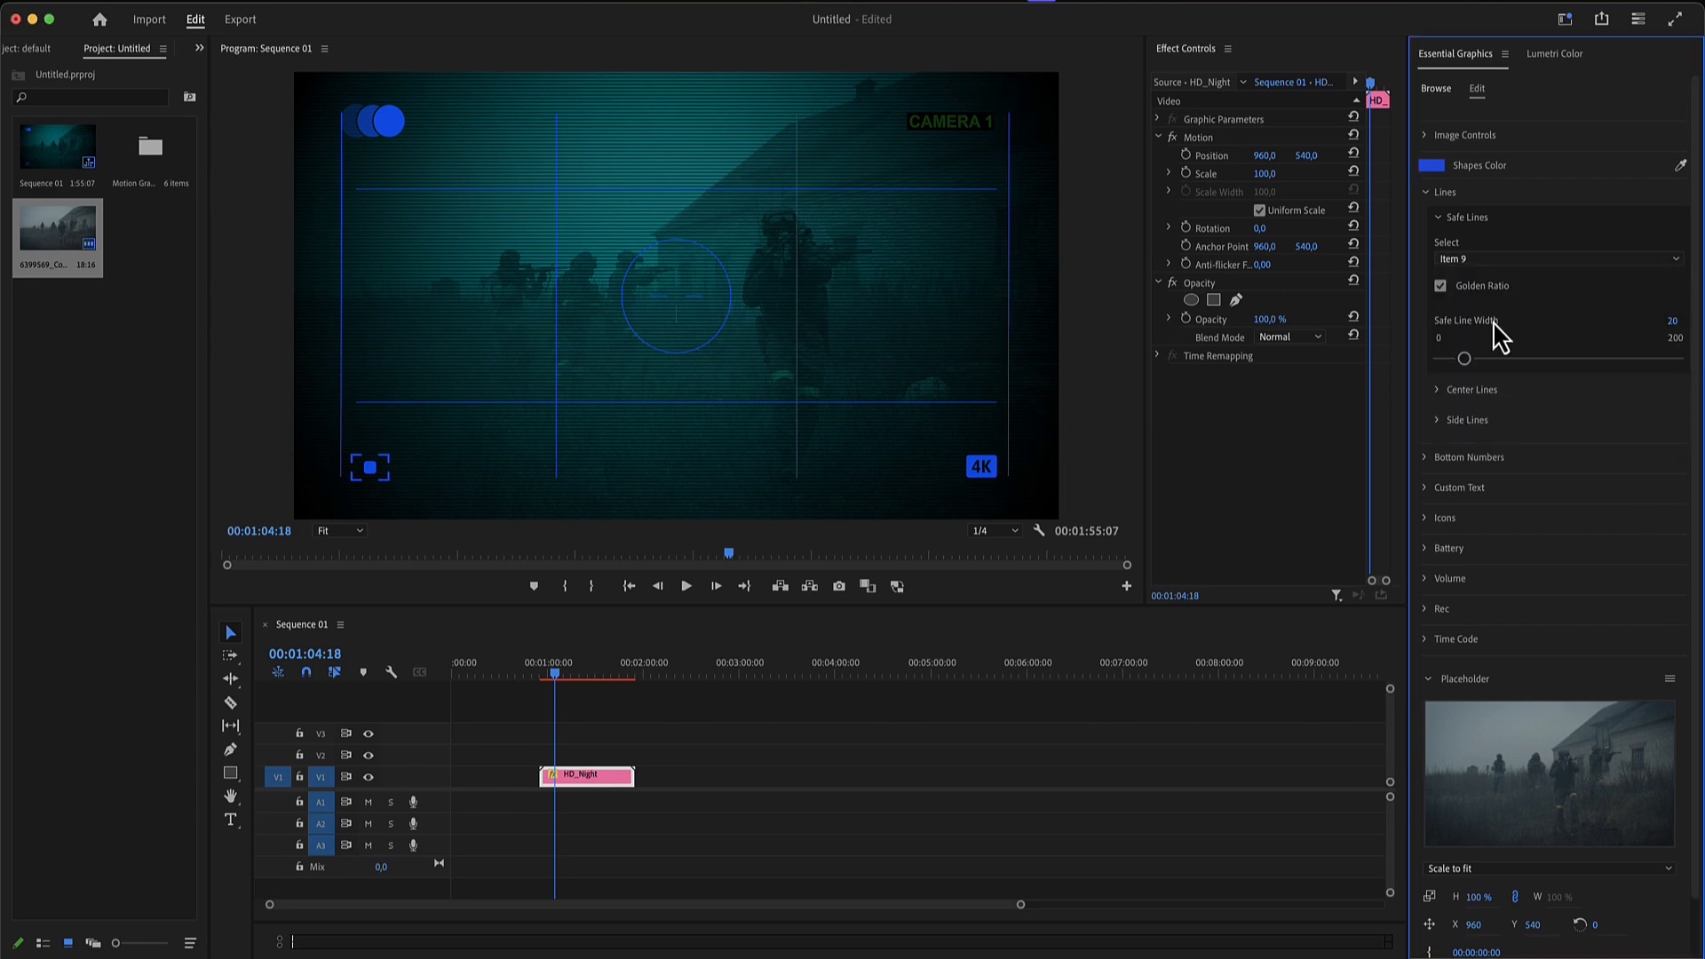
- Adjust the Safe Line Width and turn off the Golden Ratio lines
mouse_move(1485, 359)
mouse_down()
mouse_move(1549, 360)
mouse_move(1477, 359)
mouse_up()
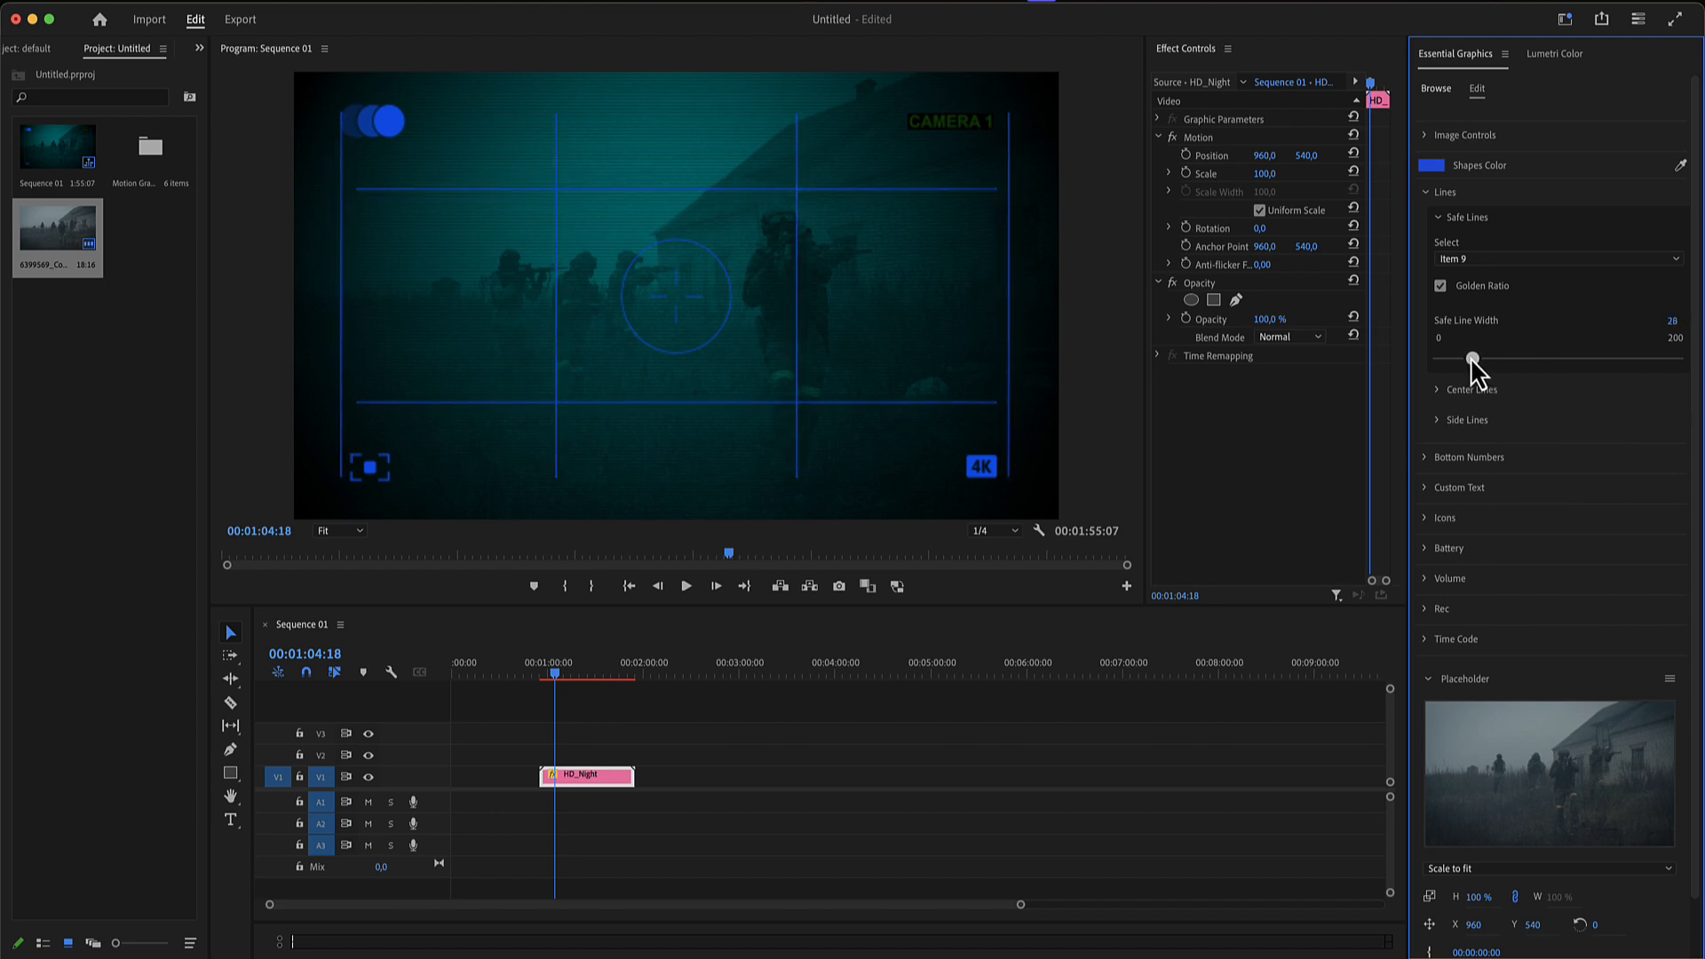
click(1441, 285)
click(1441, 286)
click(1440, 286)
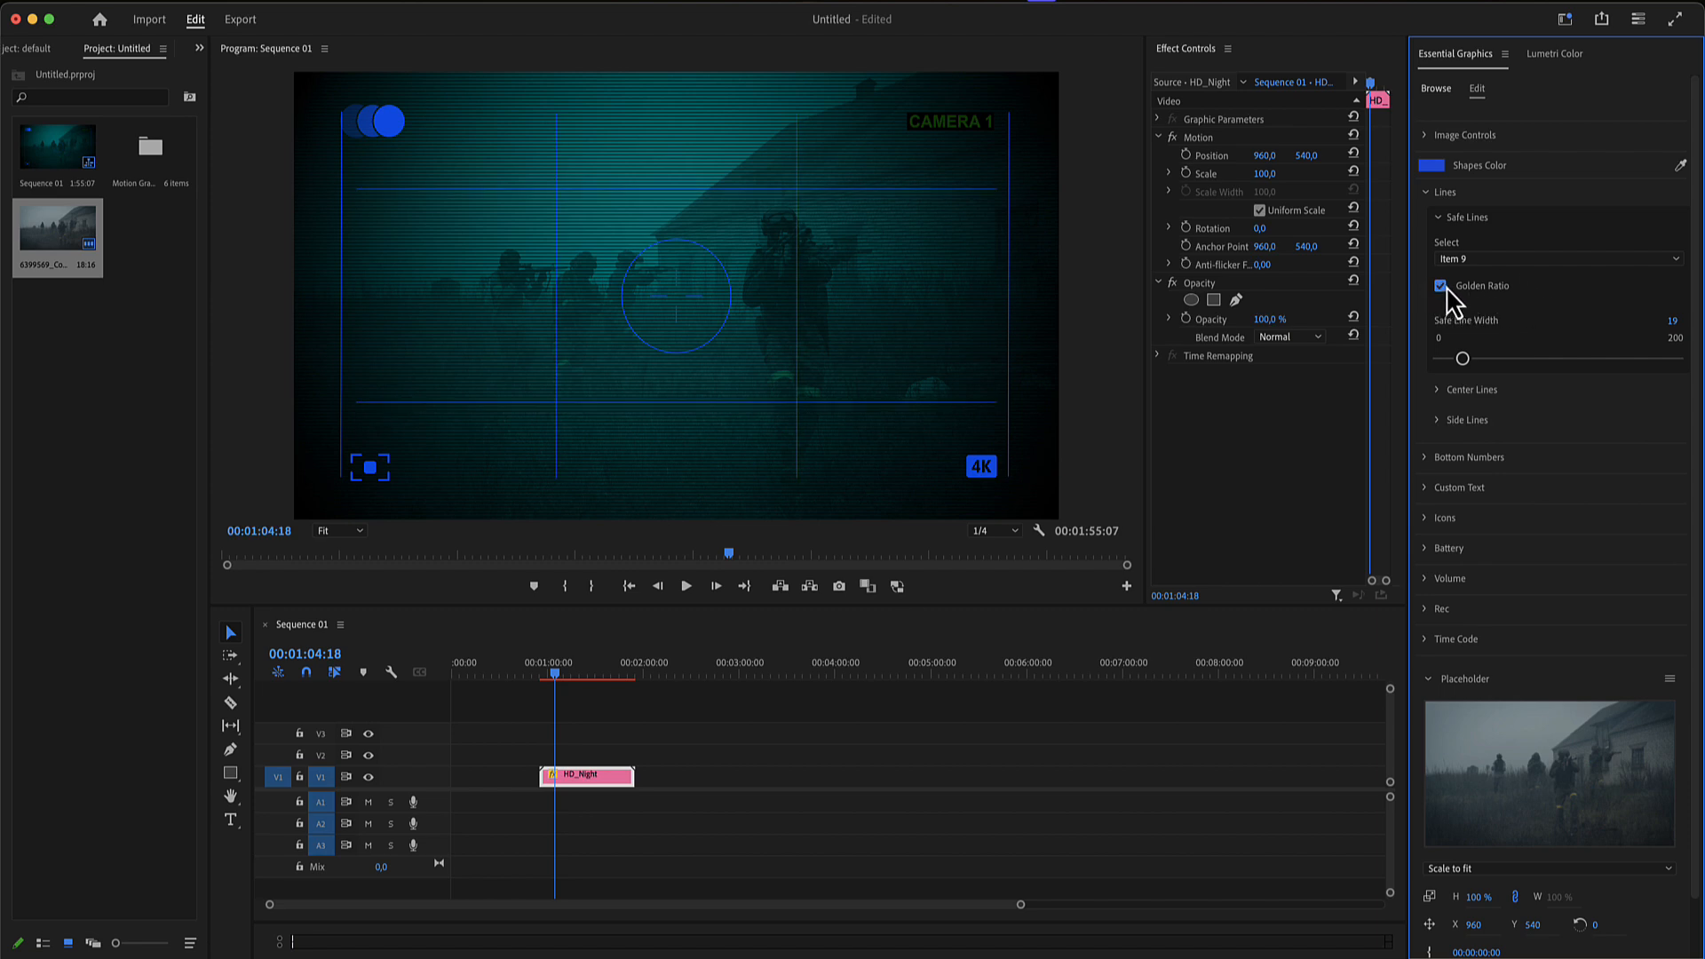
click(1427, 193)
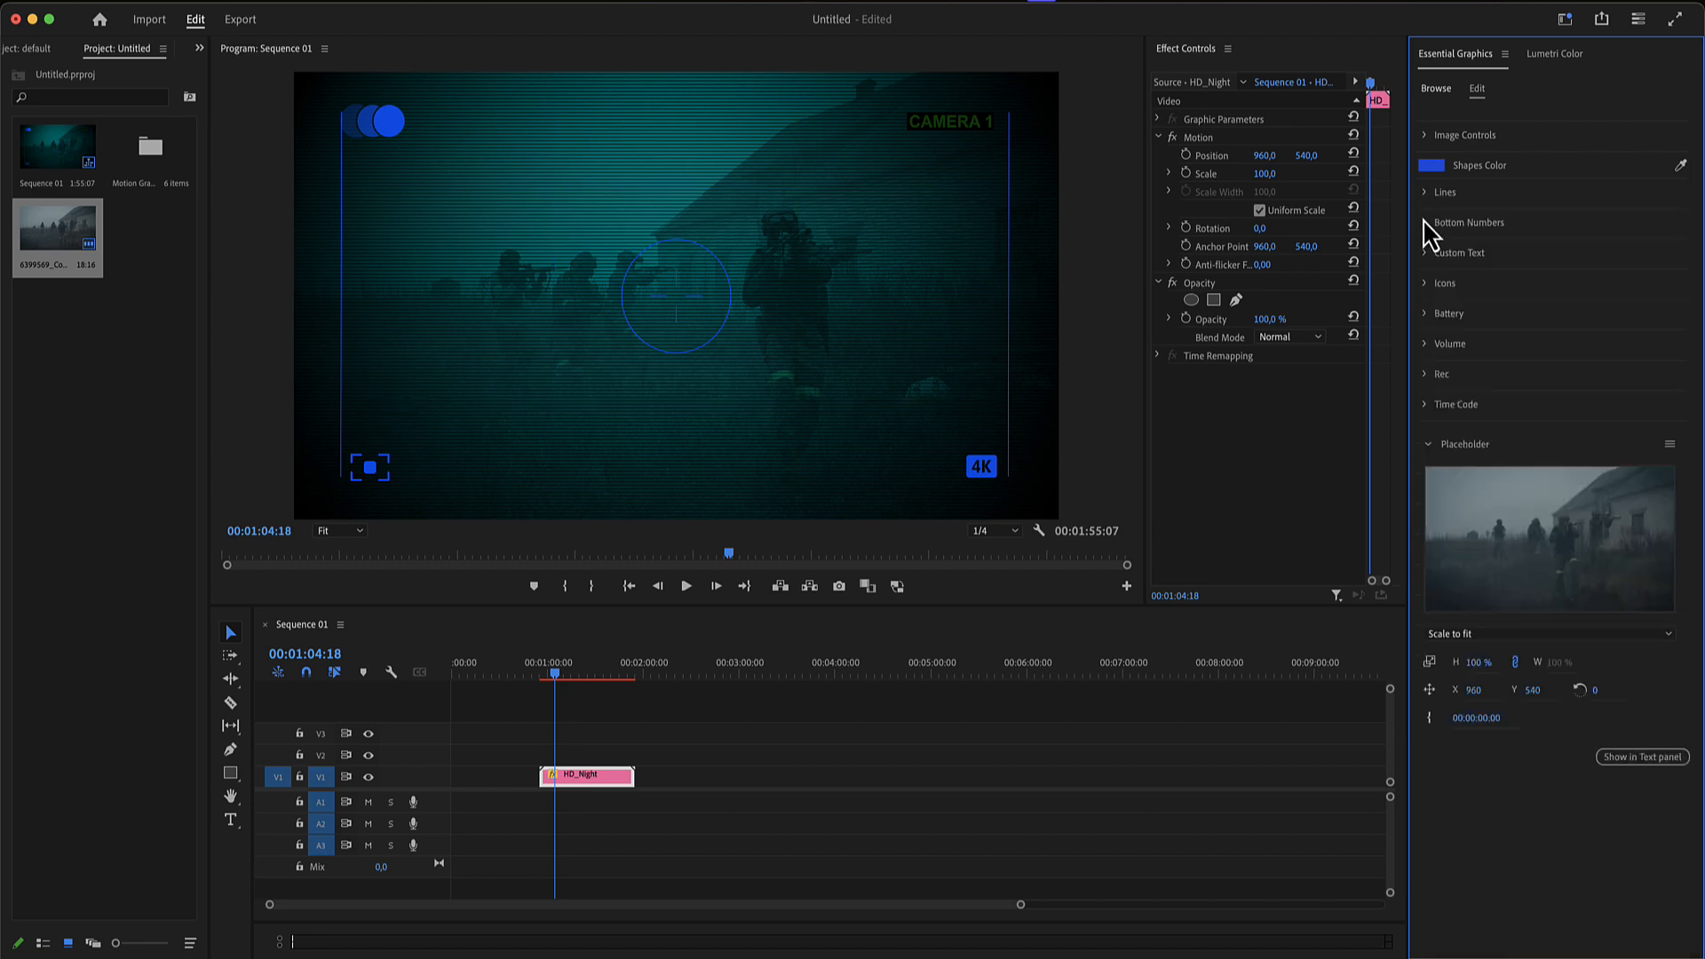
- Turn on the Bottom Numbers in the overlay
click(1423, 223)
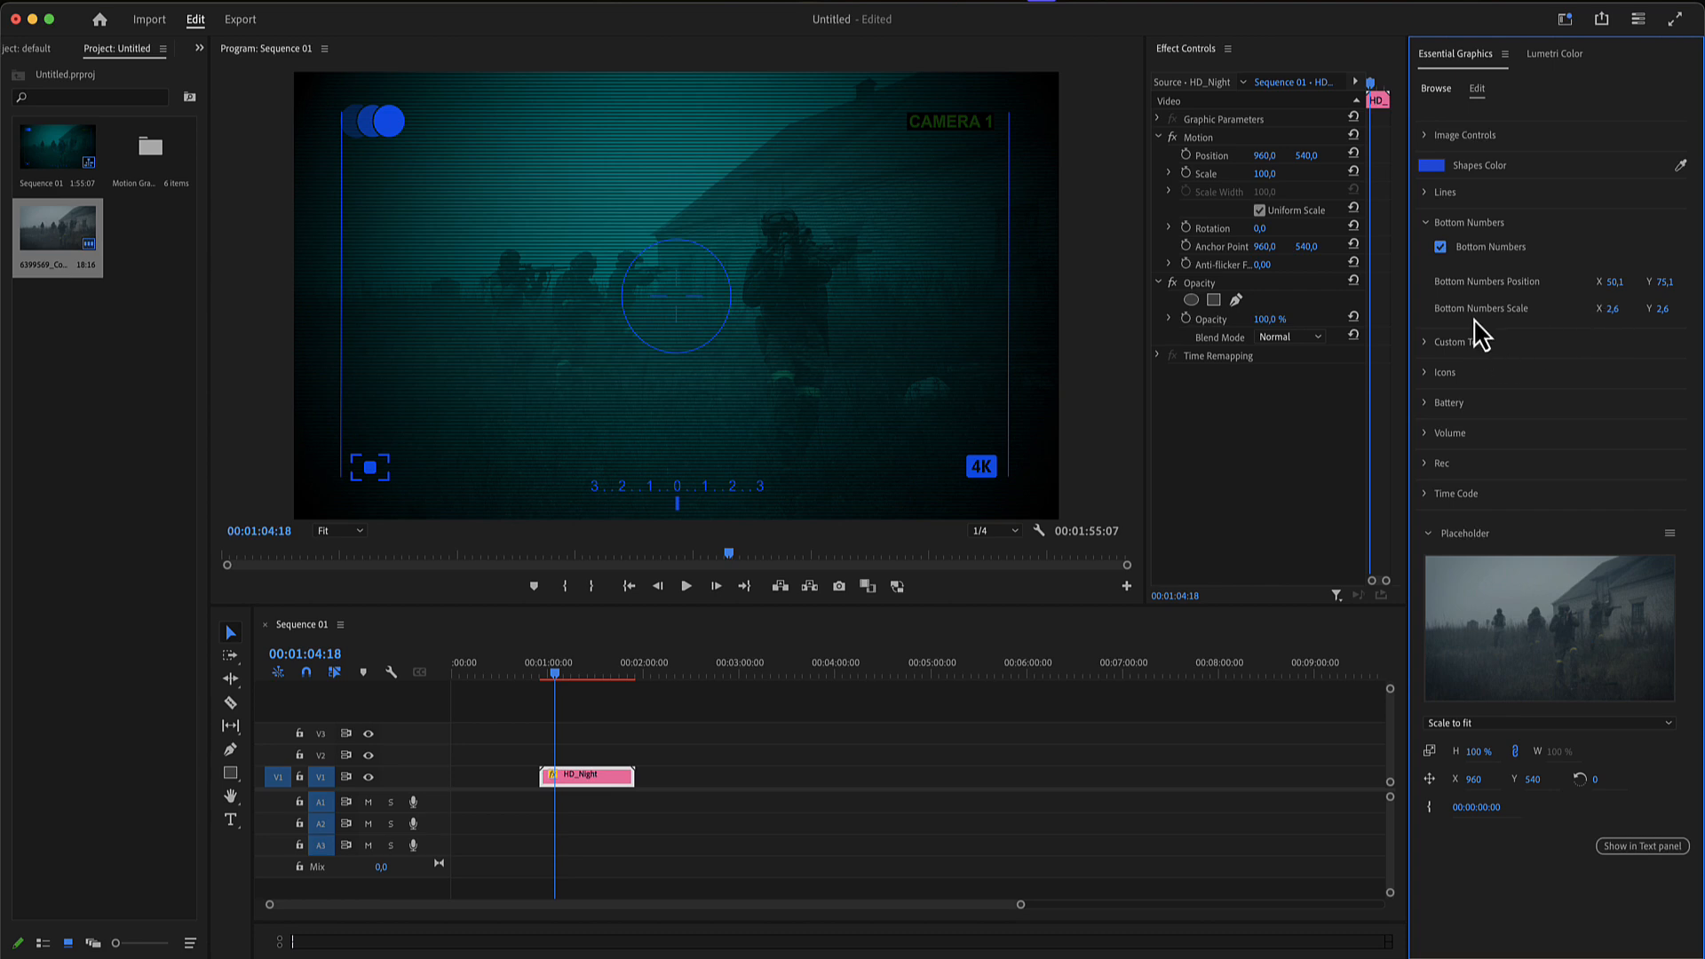
click(1424, 225)
click(1425, 254)
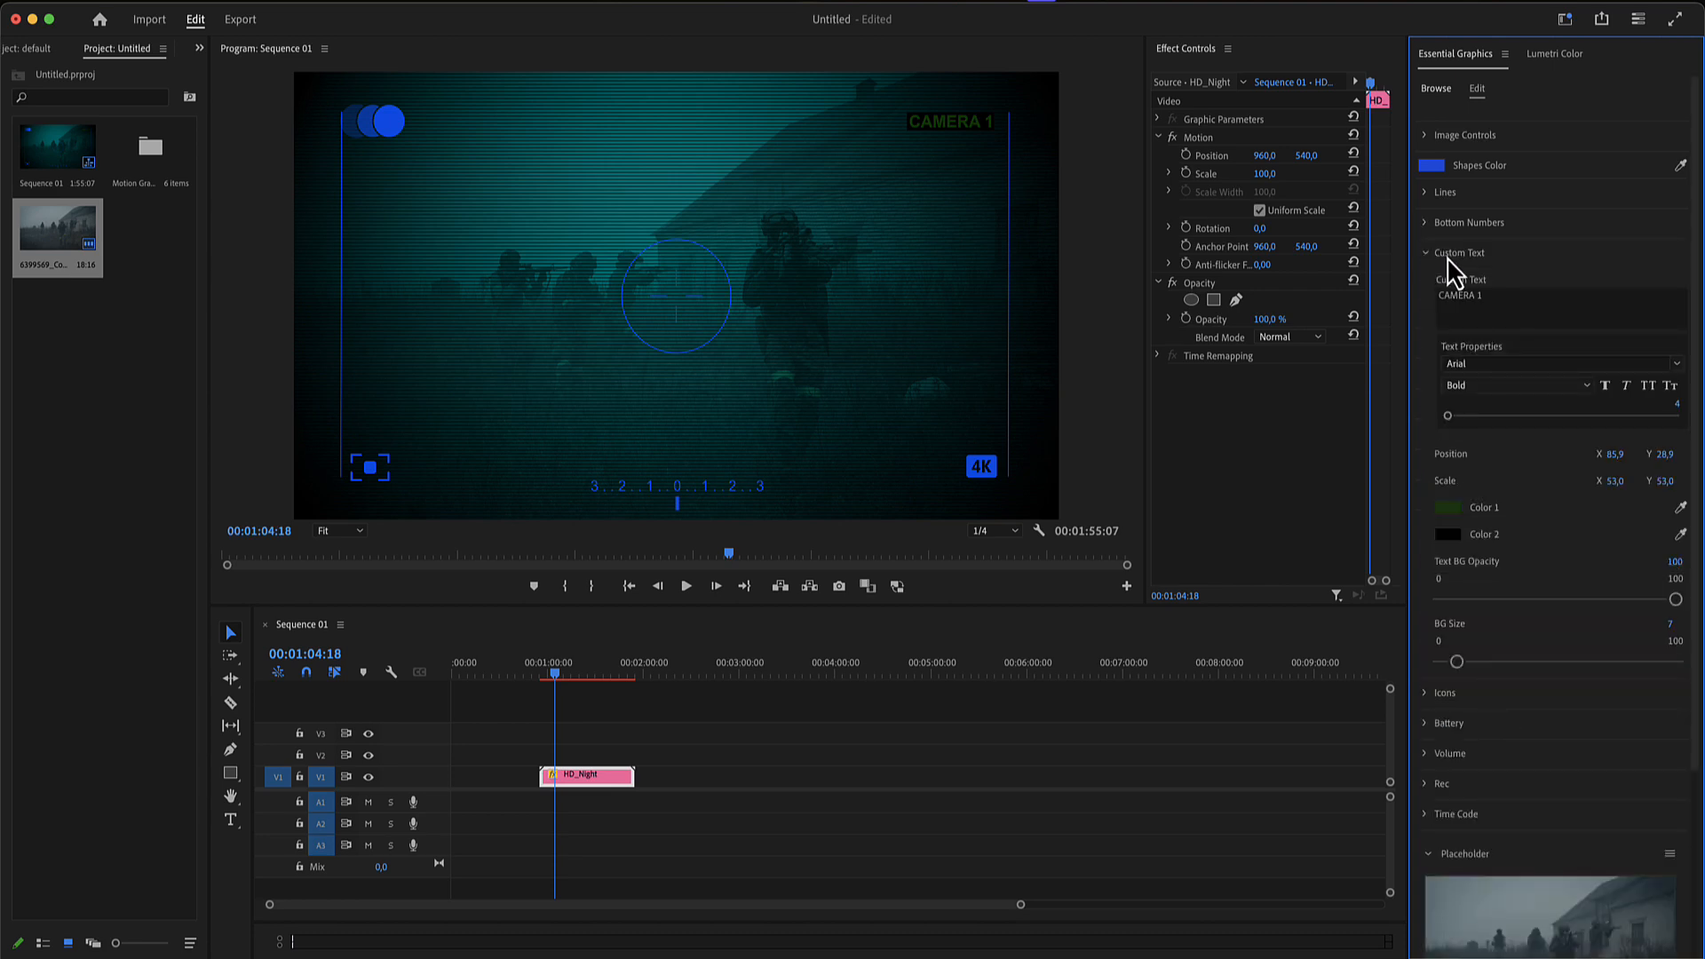
click(955, 127)
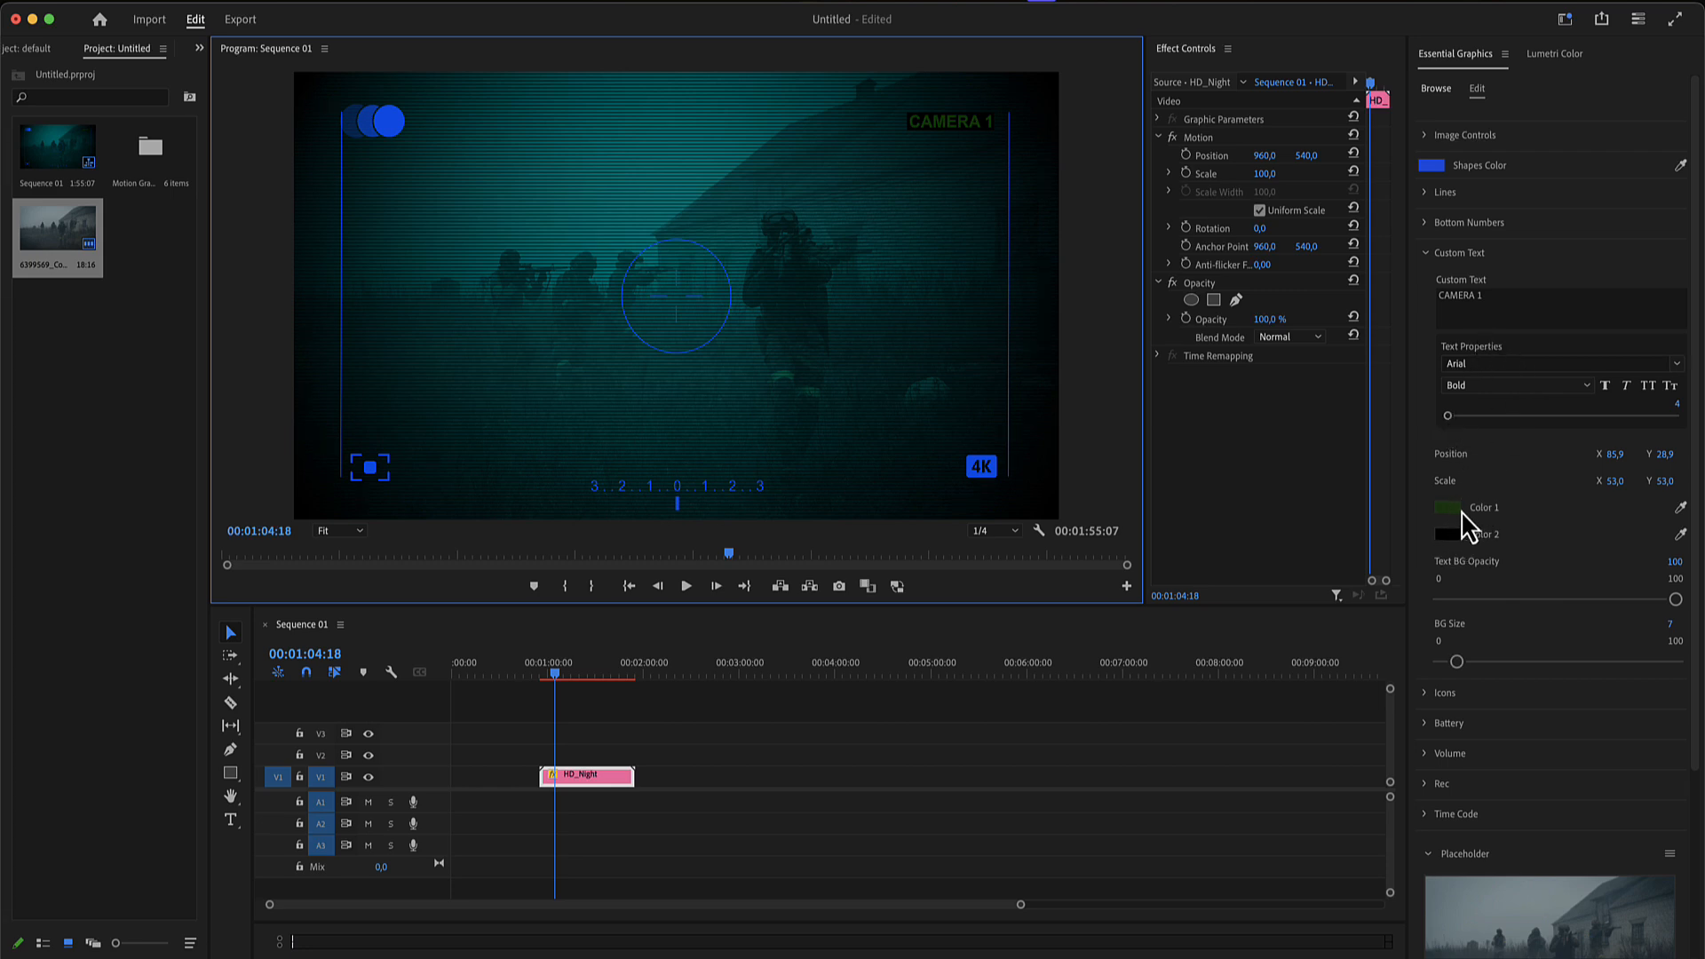
click(1436, 256)
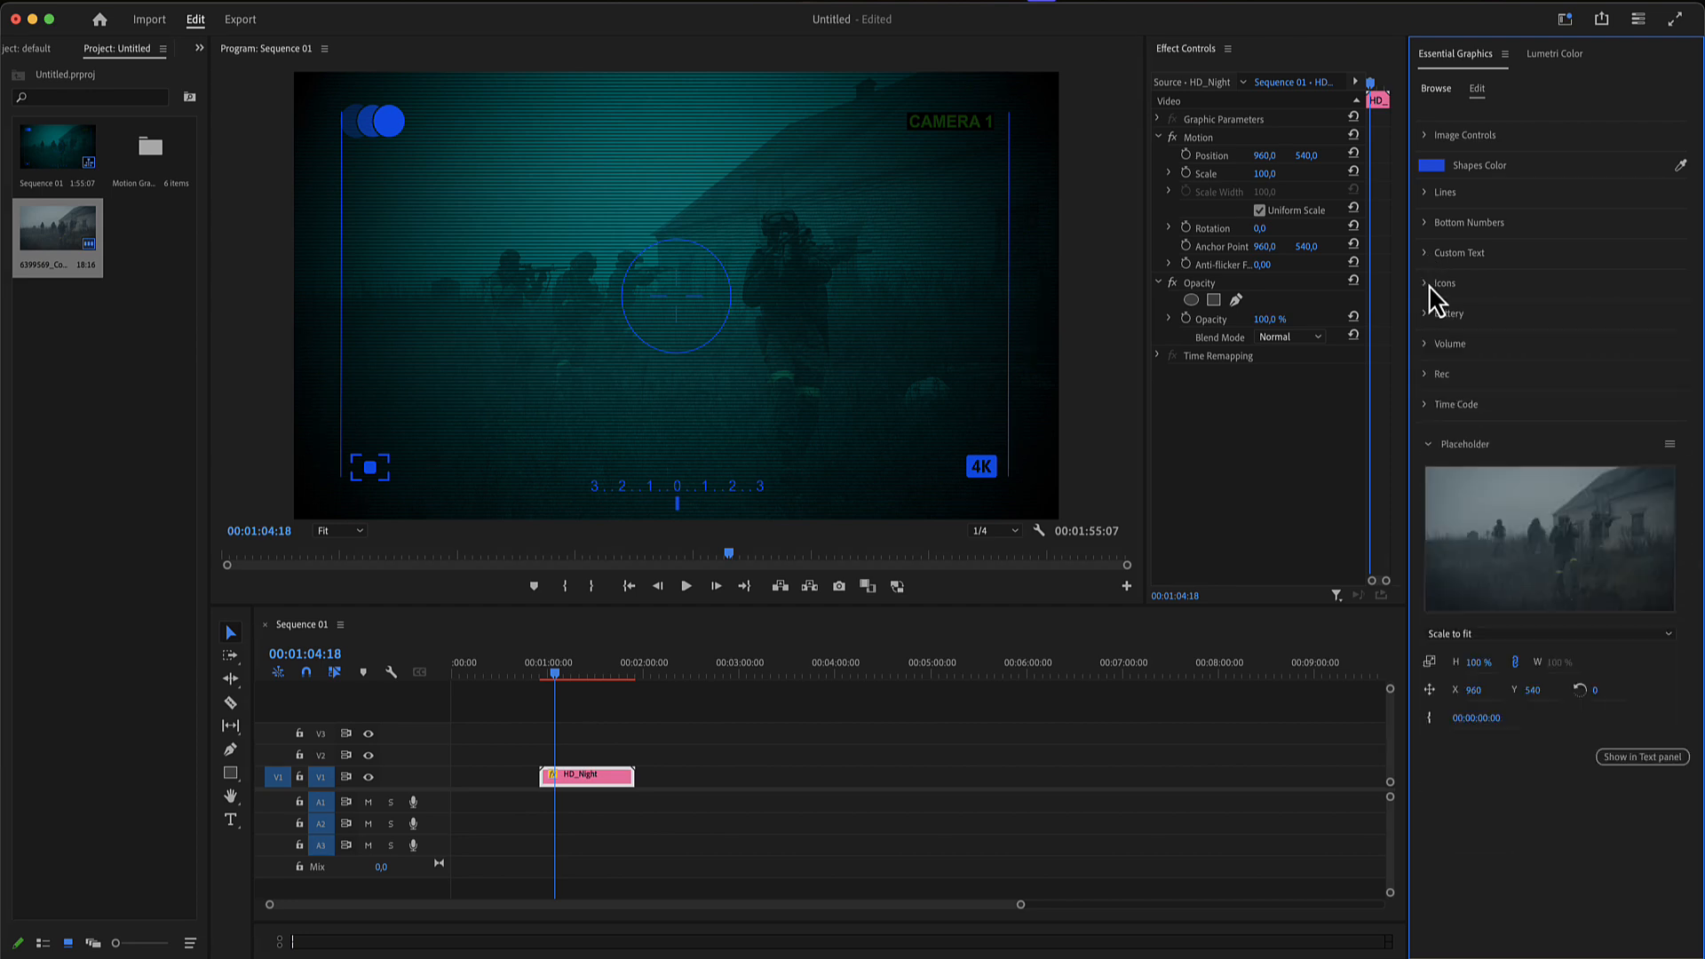
- Set the Icon Selector of icon 1 to Landscape
click(1439, 284)
click(1448, 311)
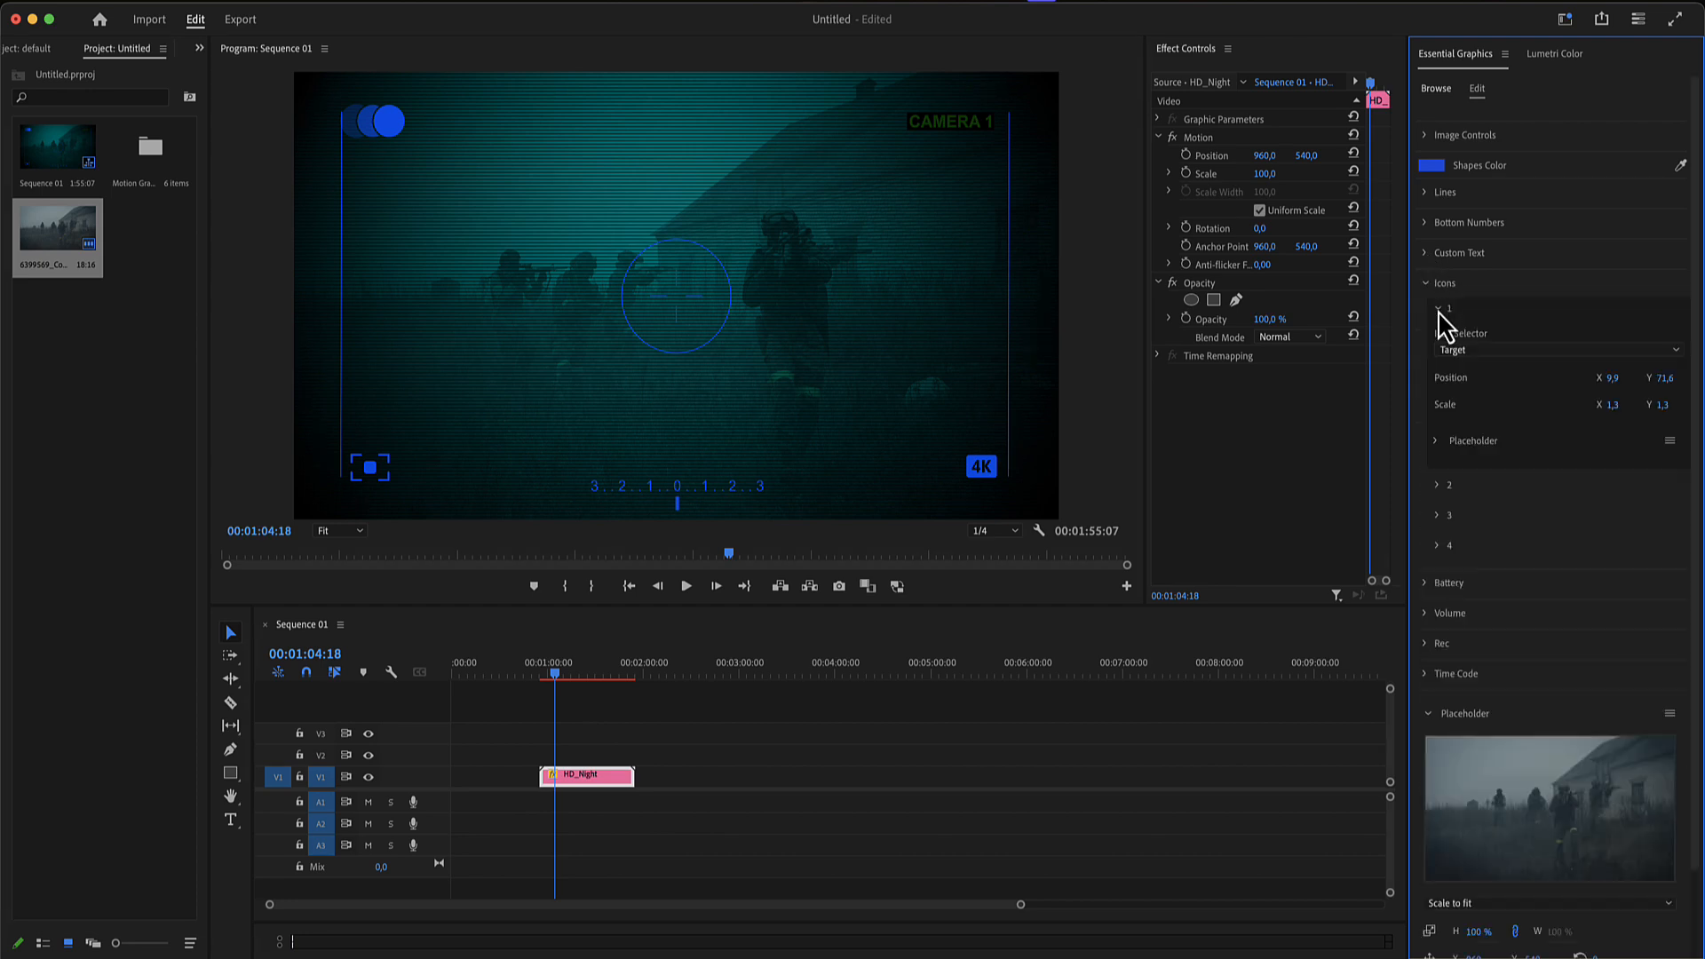
click(1505, 355)
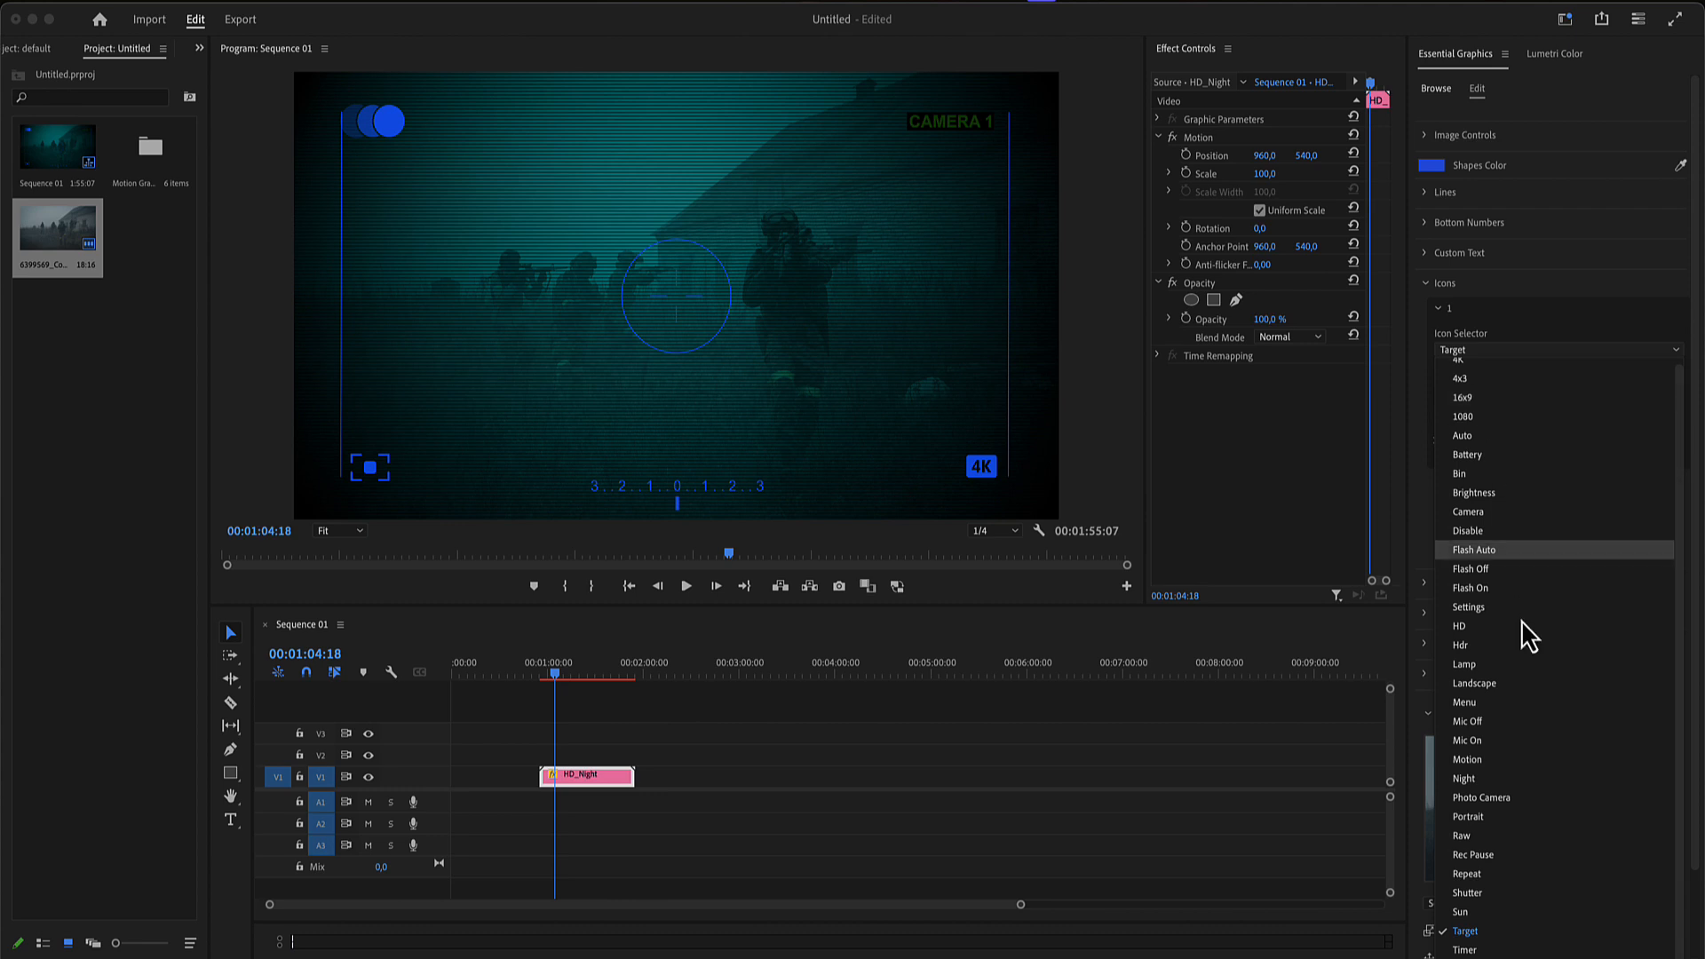
click(1483, 692)
click(384, 494)
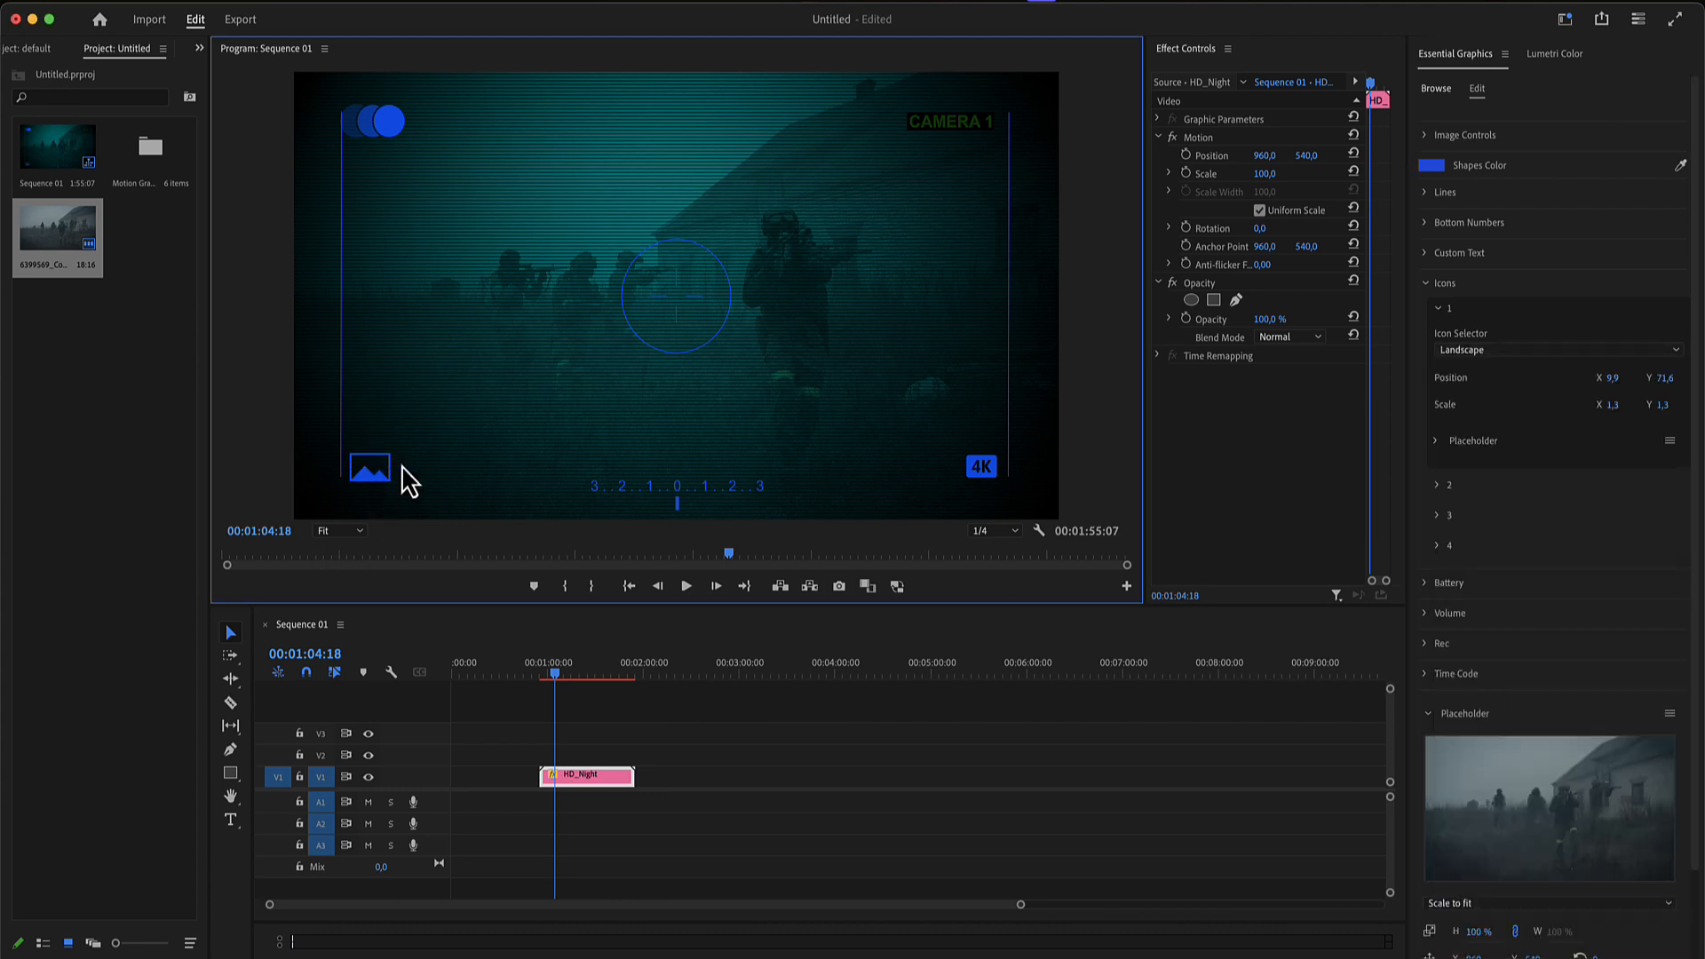
- Move icon 1 horizontally to an X position of 24.9
click(1620, 387)
click(1621, 381)
click(1578, 396)
drag(1620, 383, 1618, 383)
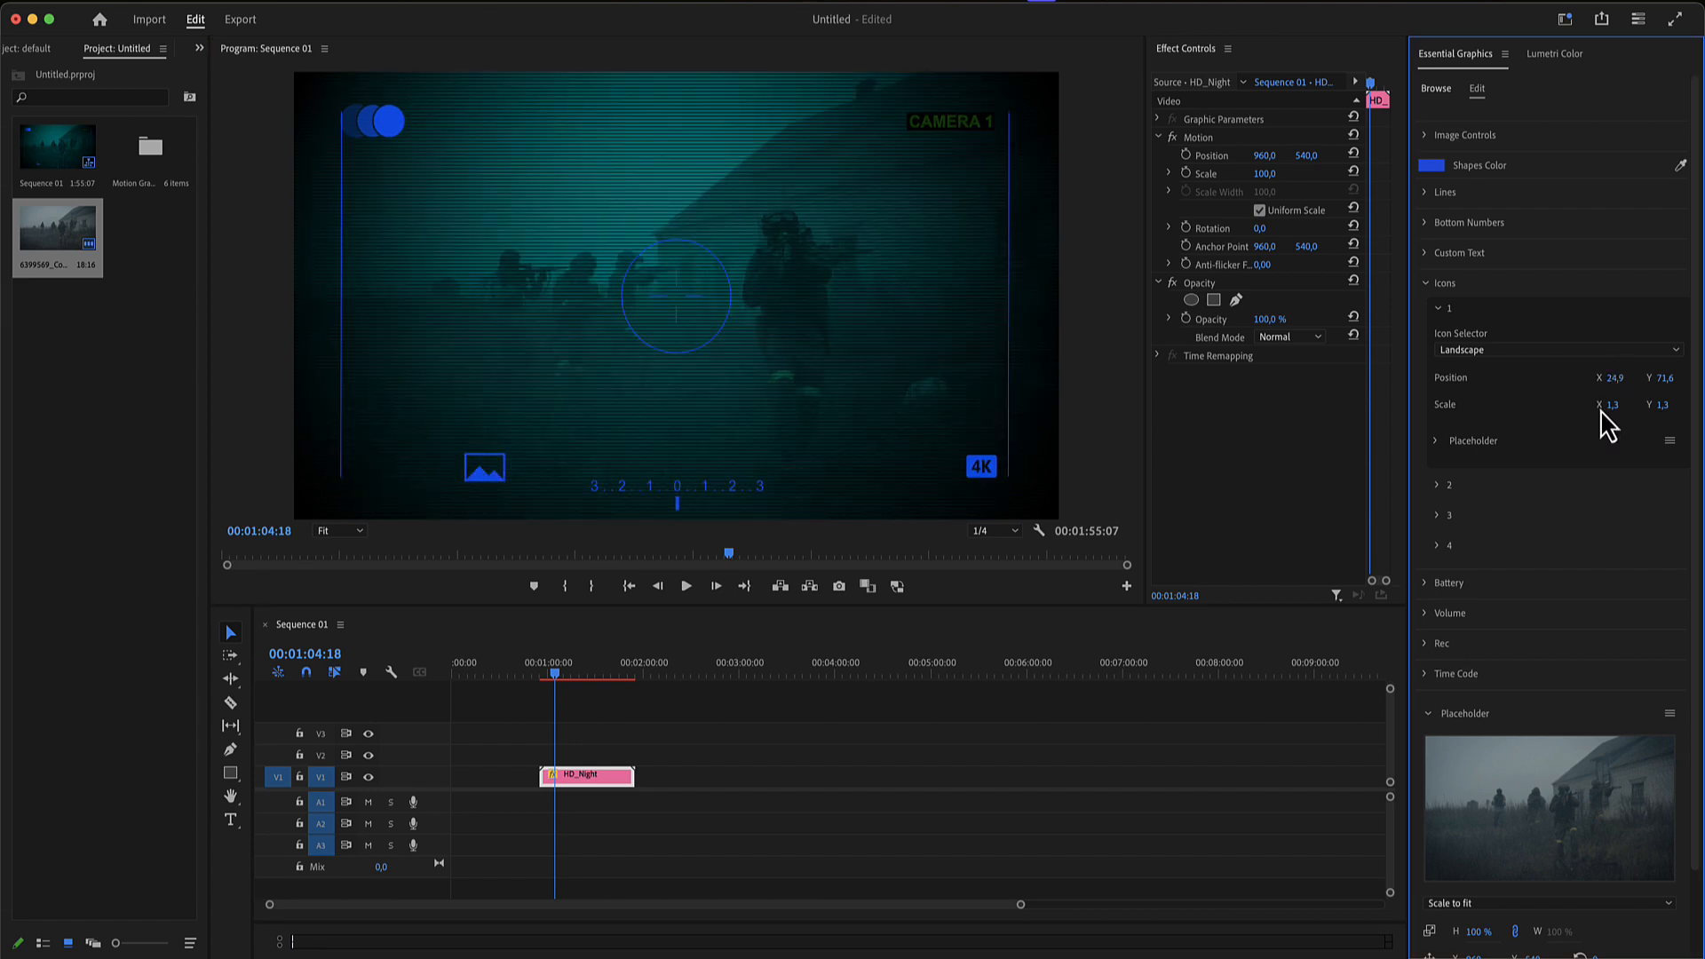
- Switch the Icon Selector of icon 1 to Placeholder
click(1437, 443)
click(1521, 351)
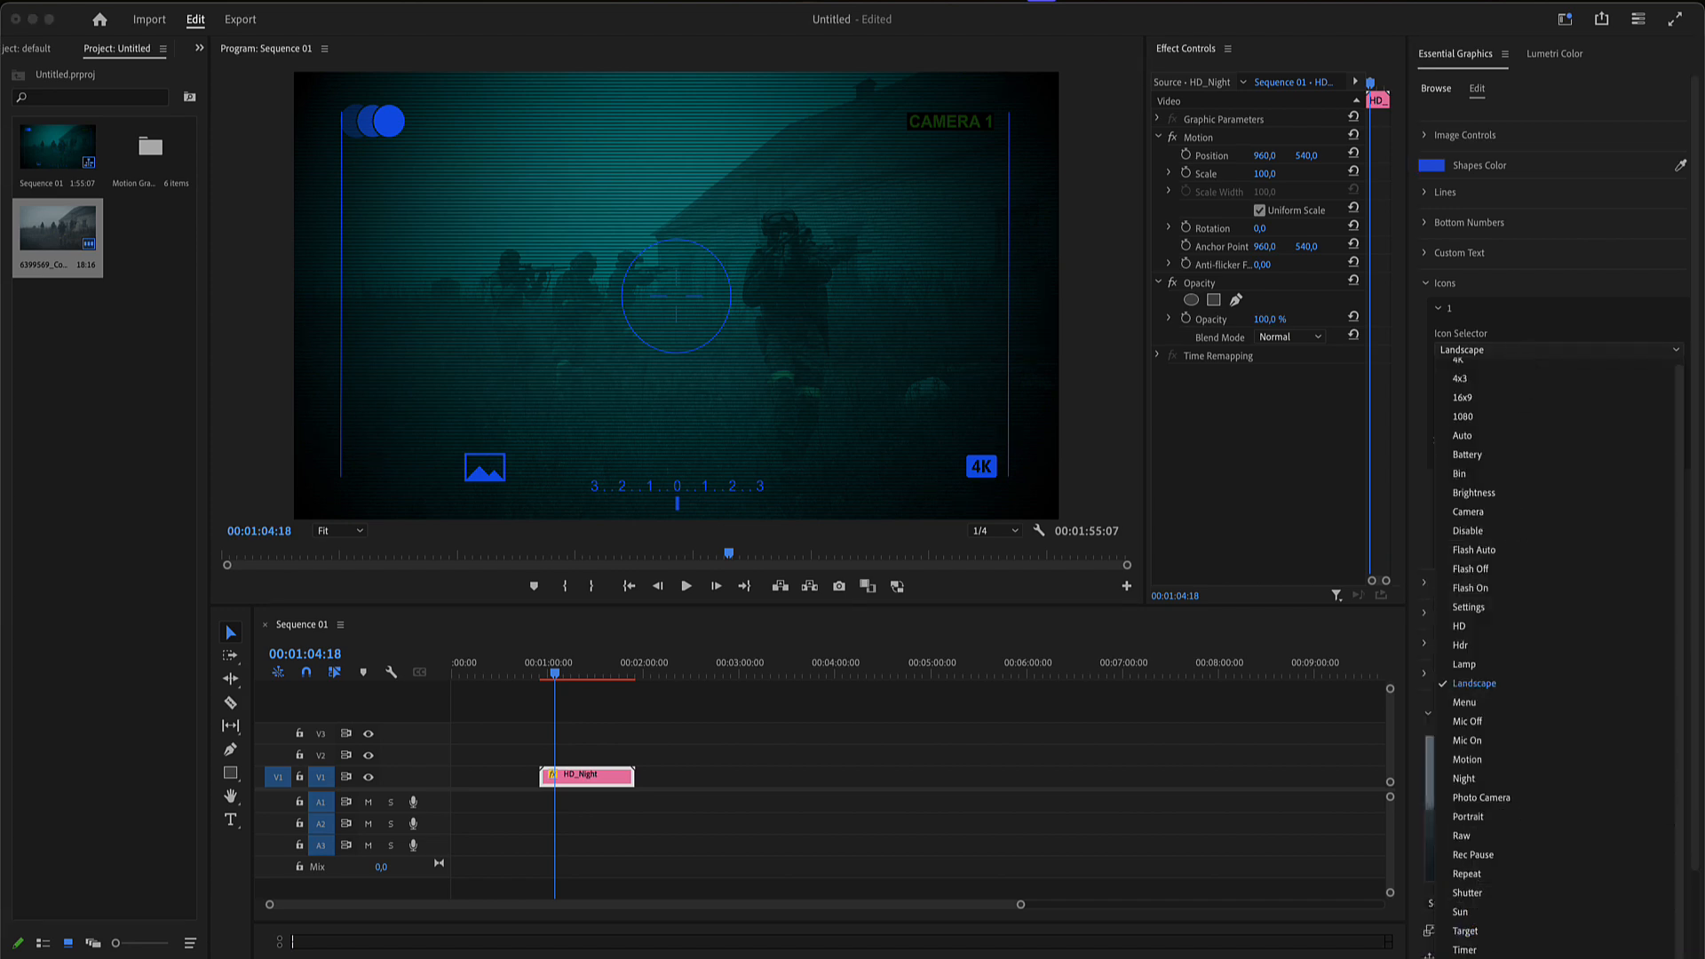
click(1524, 382)
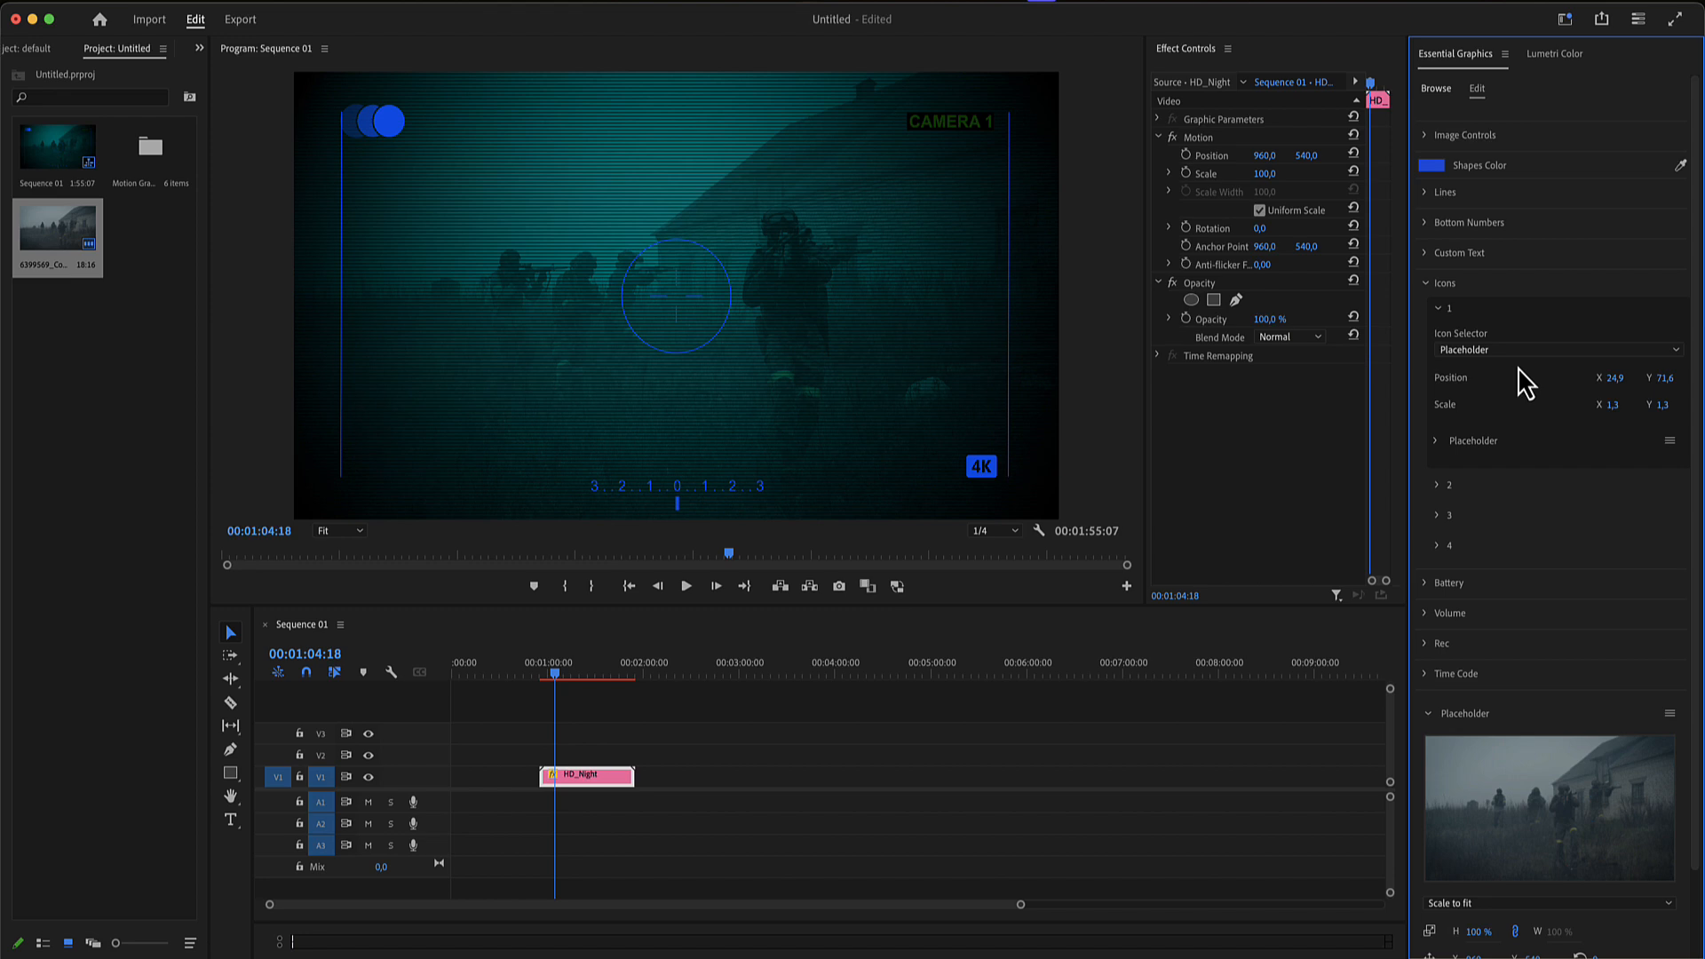
click(1439, 309)
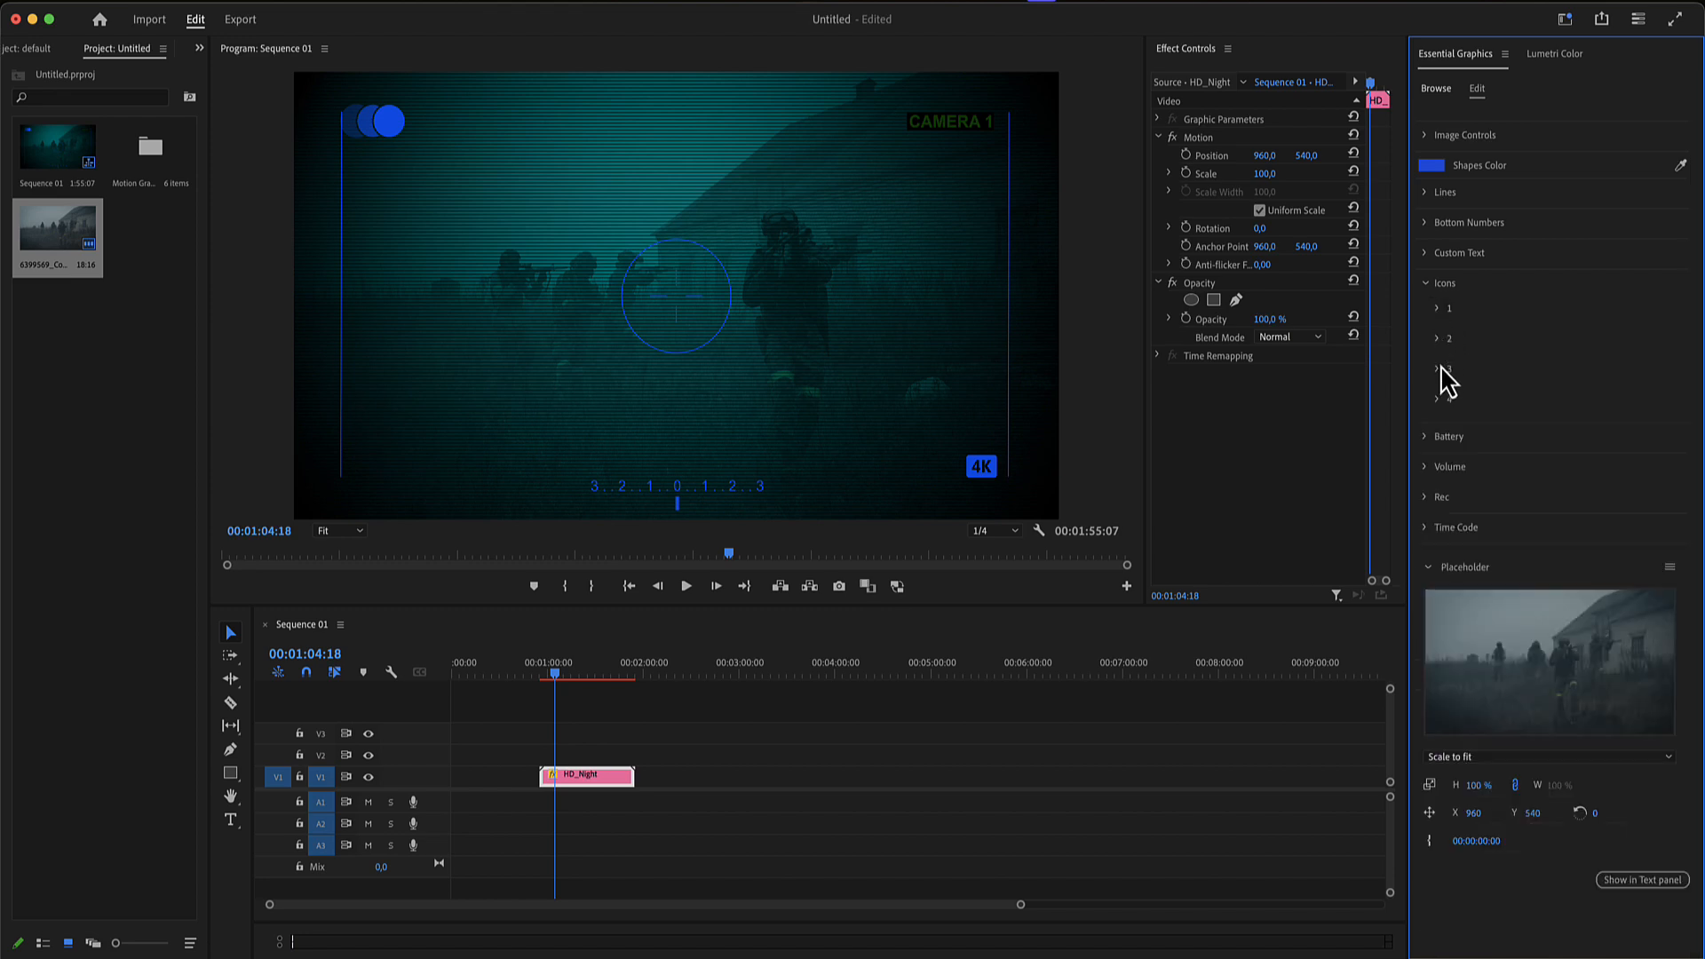
click(1440, 401)
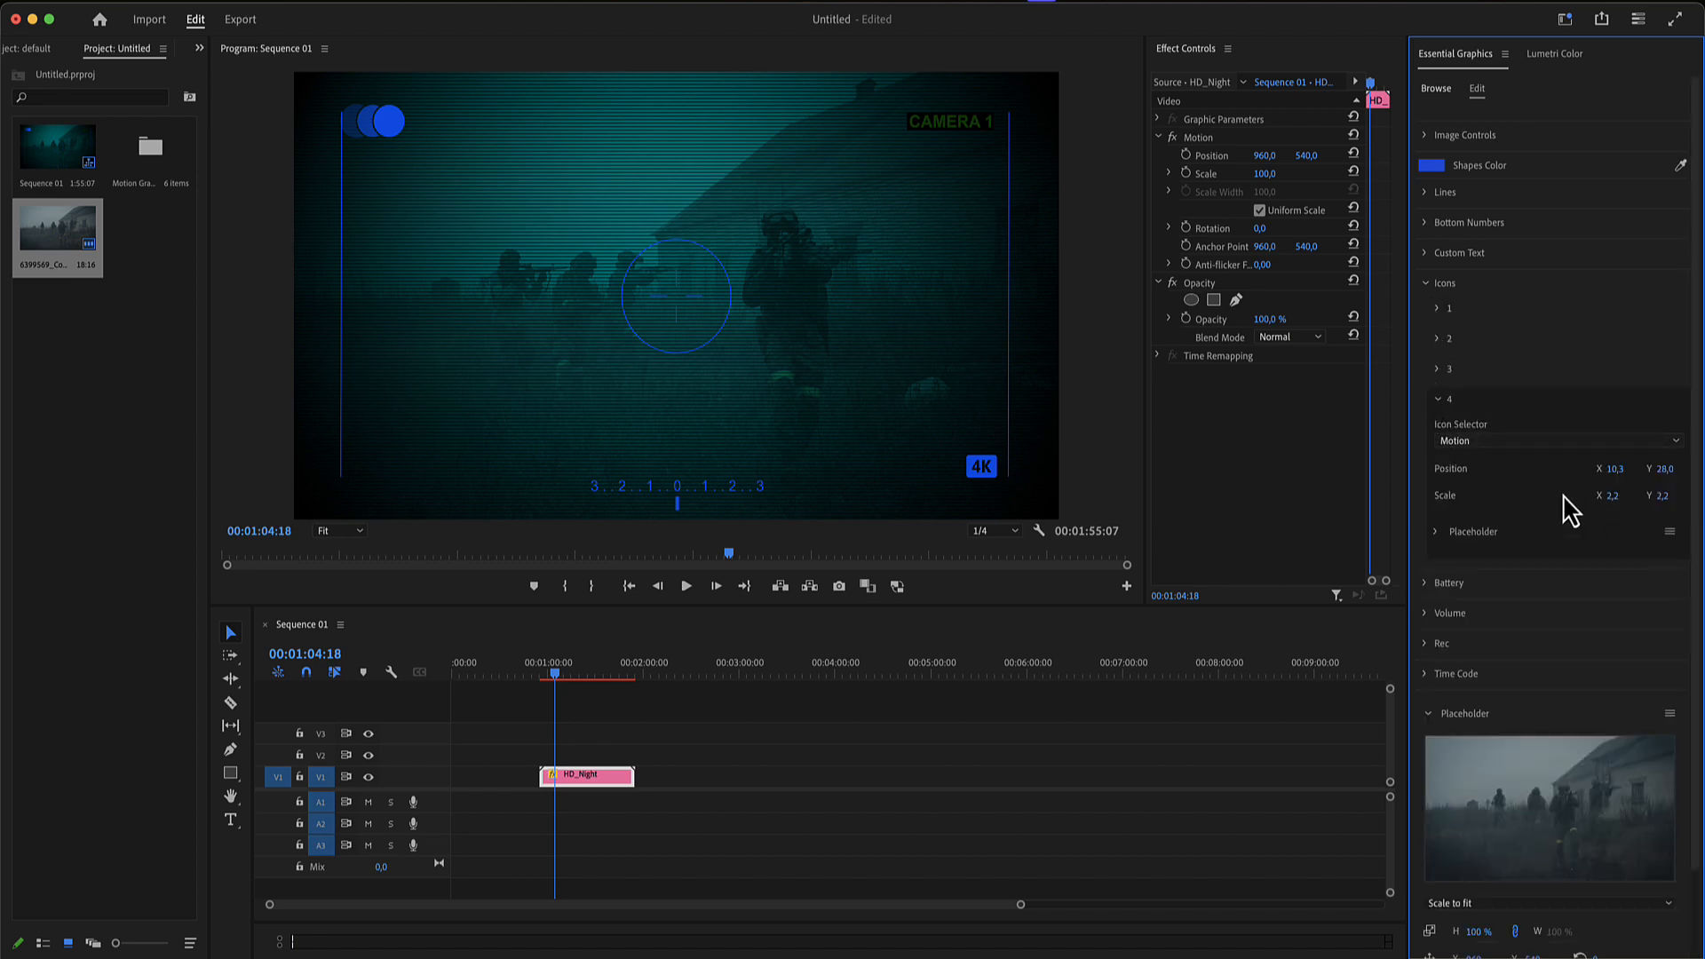
click(1439, 400)
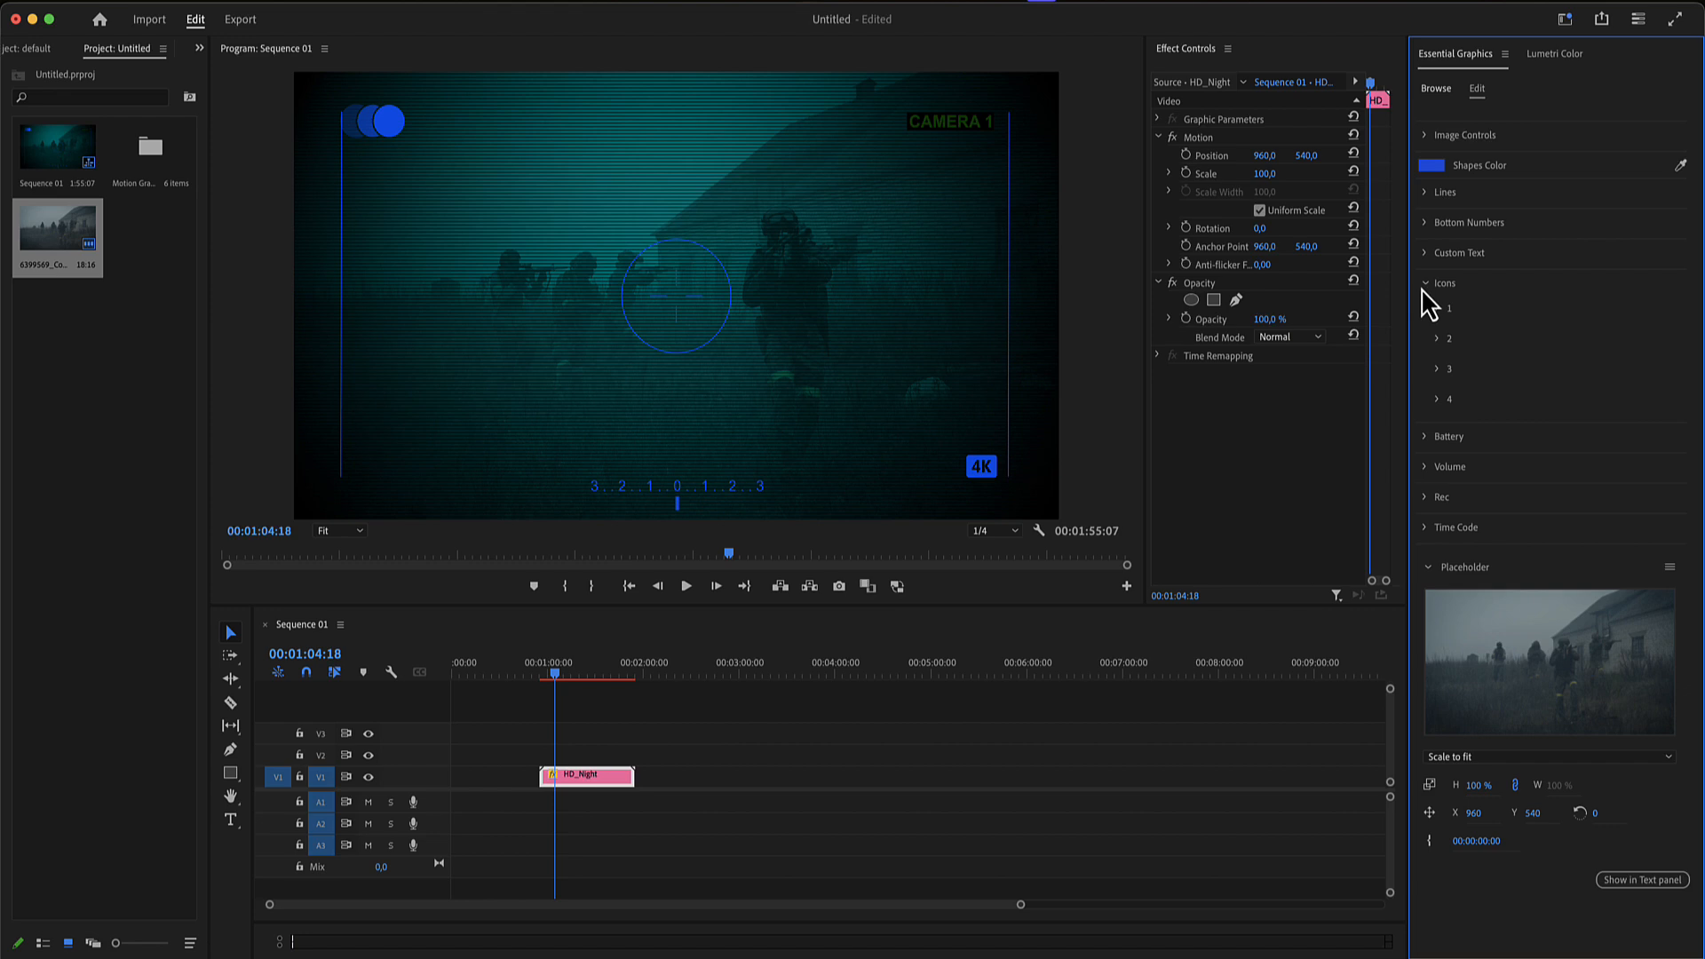
- Move the battery indicator to an X position of 45.9, with Battery level 88 and Battery Size 33
click(1423, 284)
click(1426, 314)
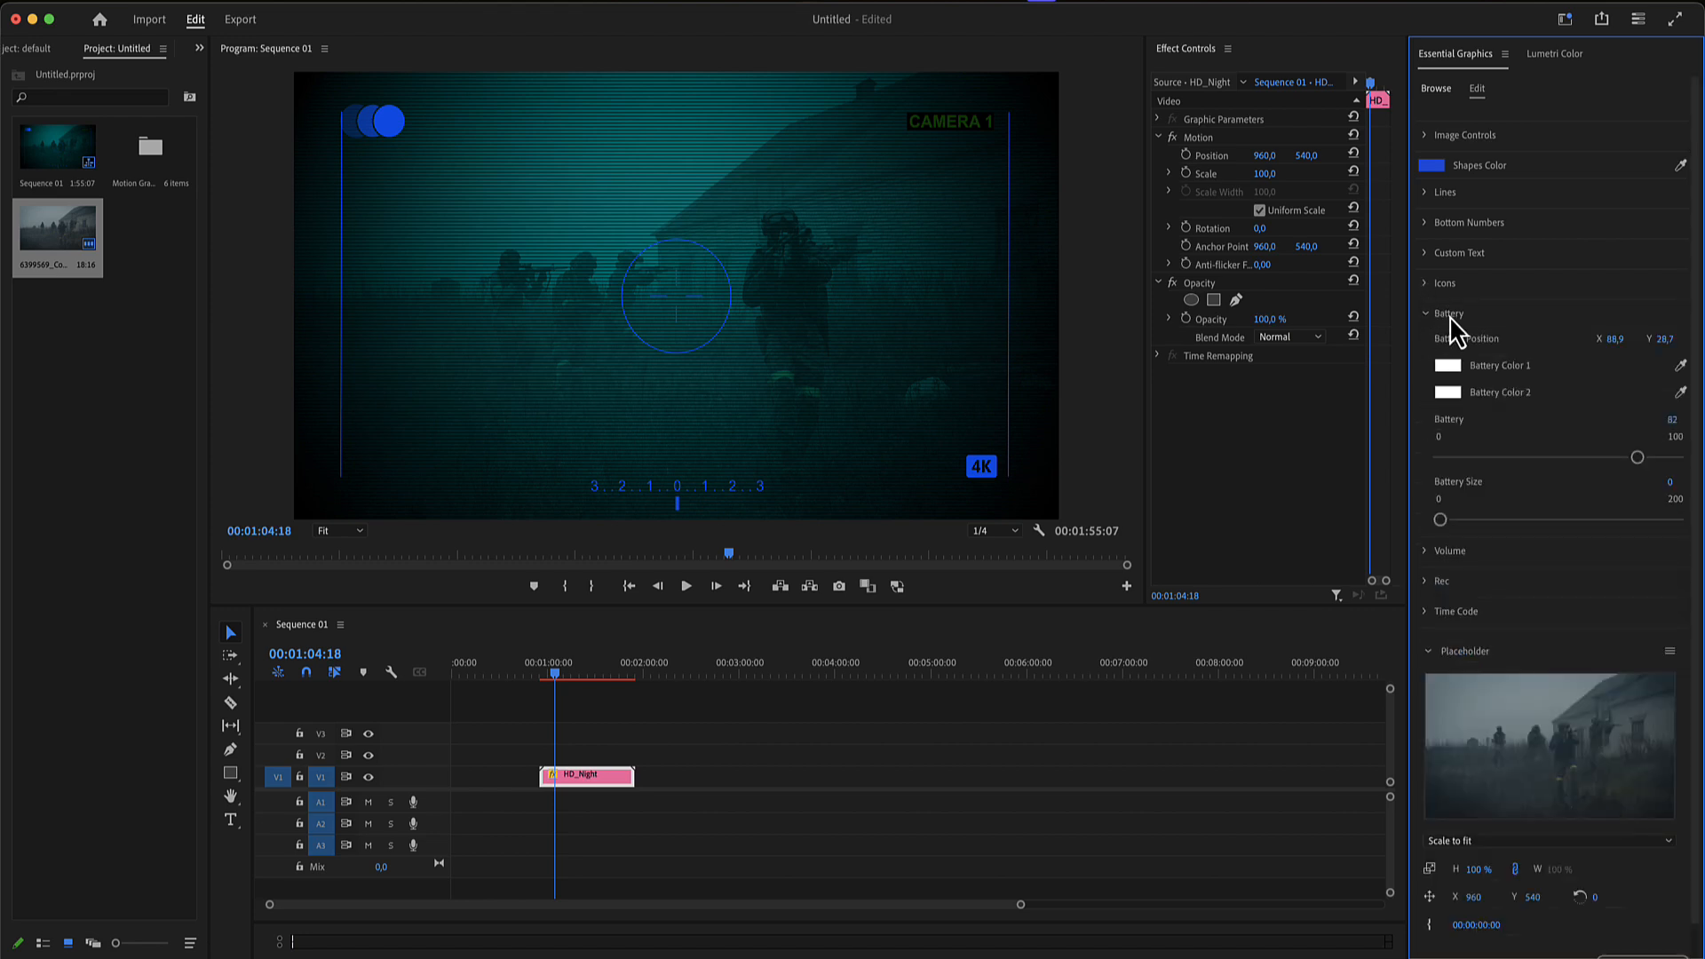
mouse_move(1441, 520)
mouse_down()
mouse_move(1496, 520)
mouse_move(1455, 520)
mouse_up()
drag(1614, 339, 1614, 341)
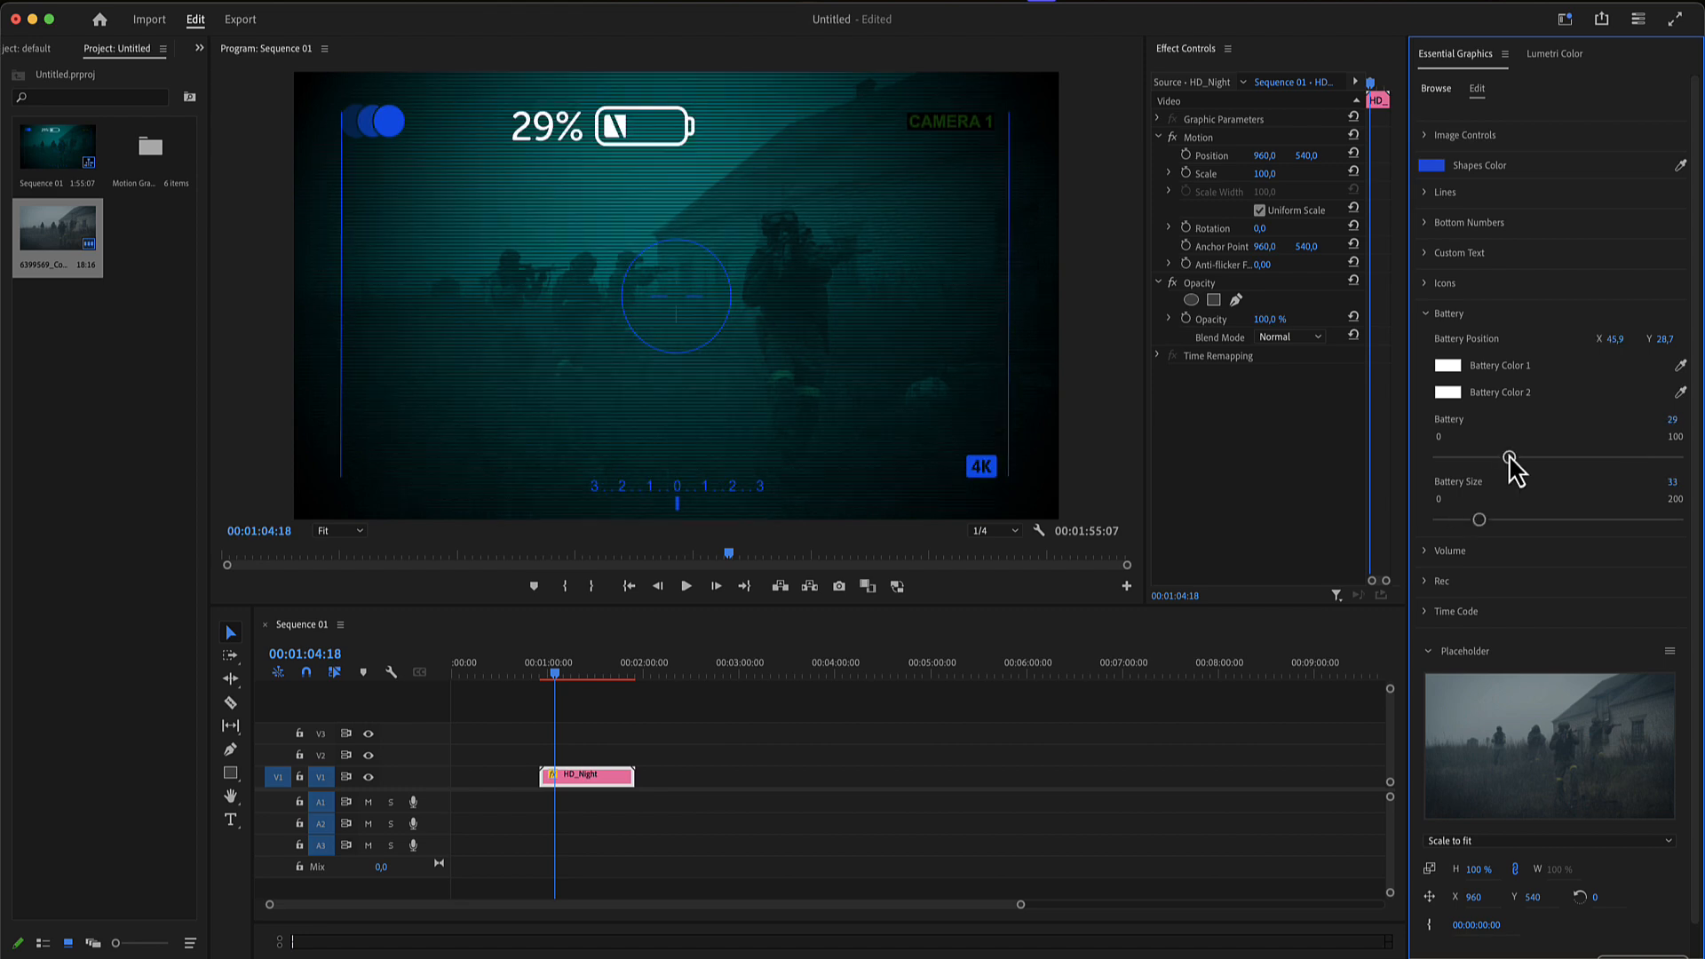
drag(1508, 456, 1647, 460)
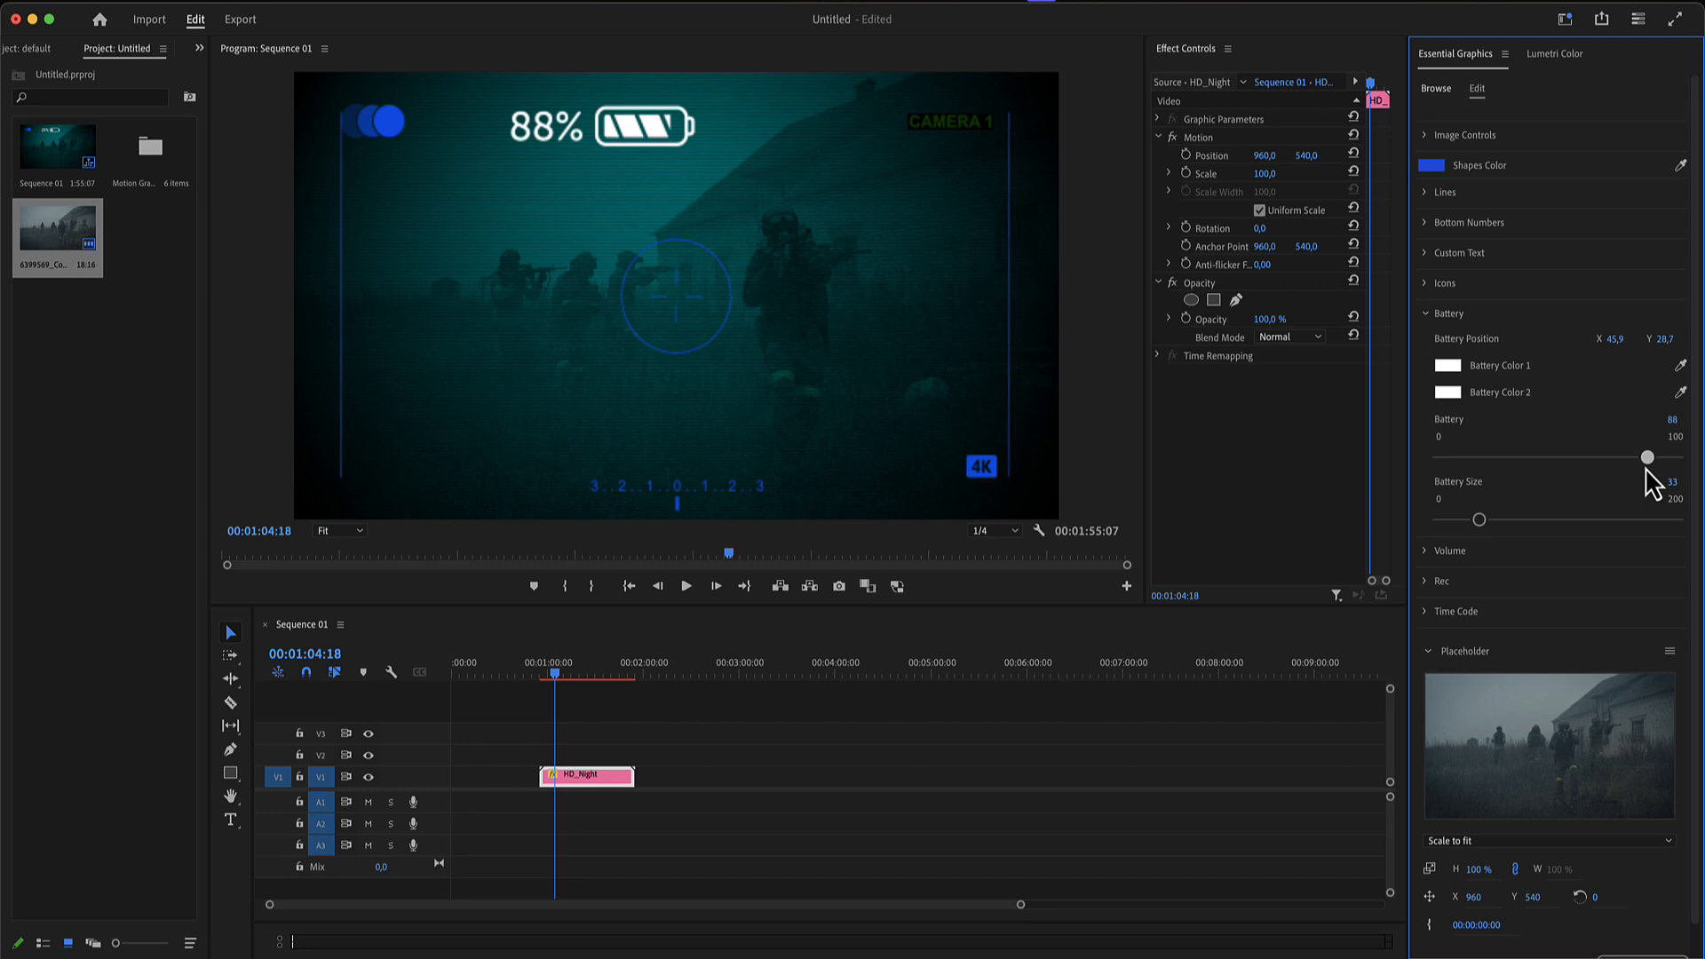
click(1426, 315)
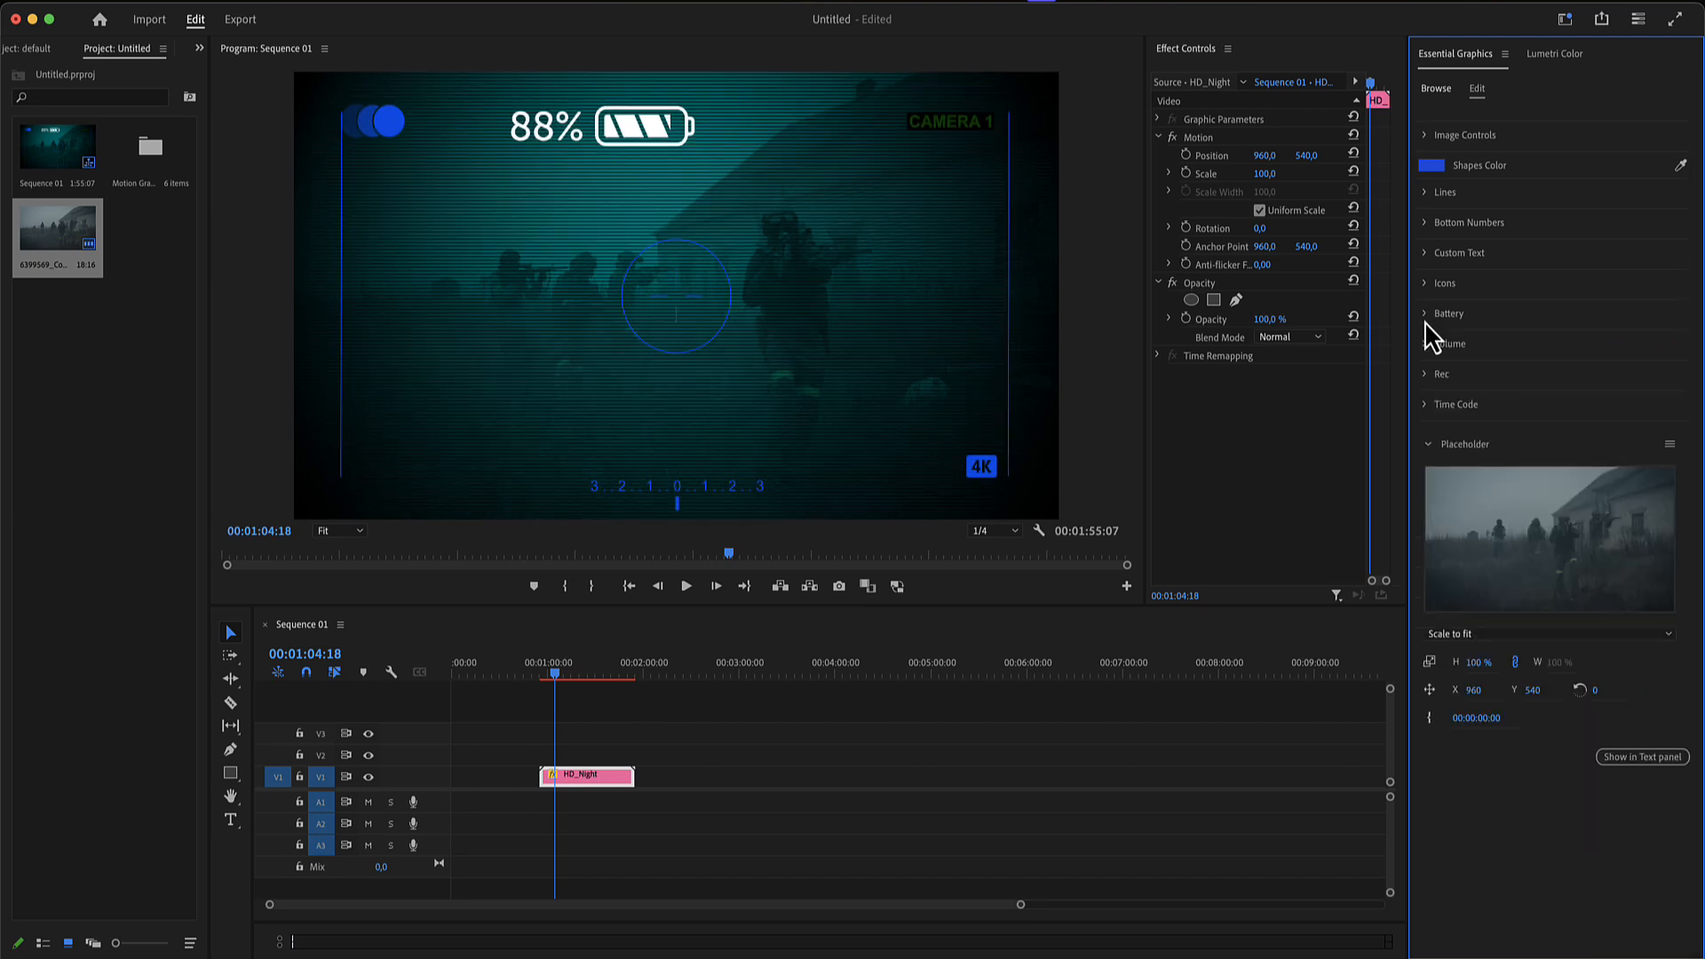
- Scale the overlay's volume meter to 13.0 on both axes
click(1430, 347)
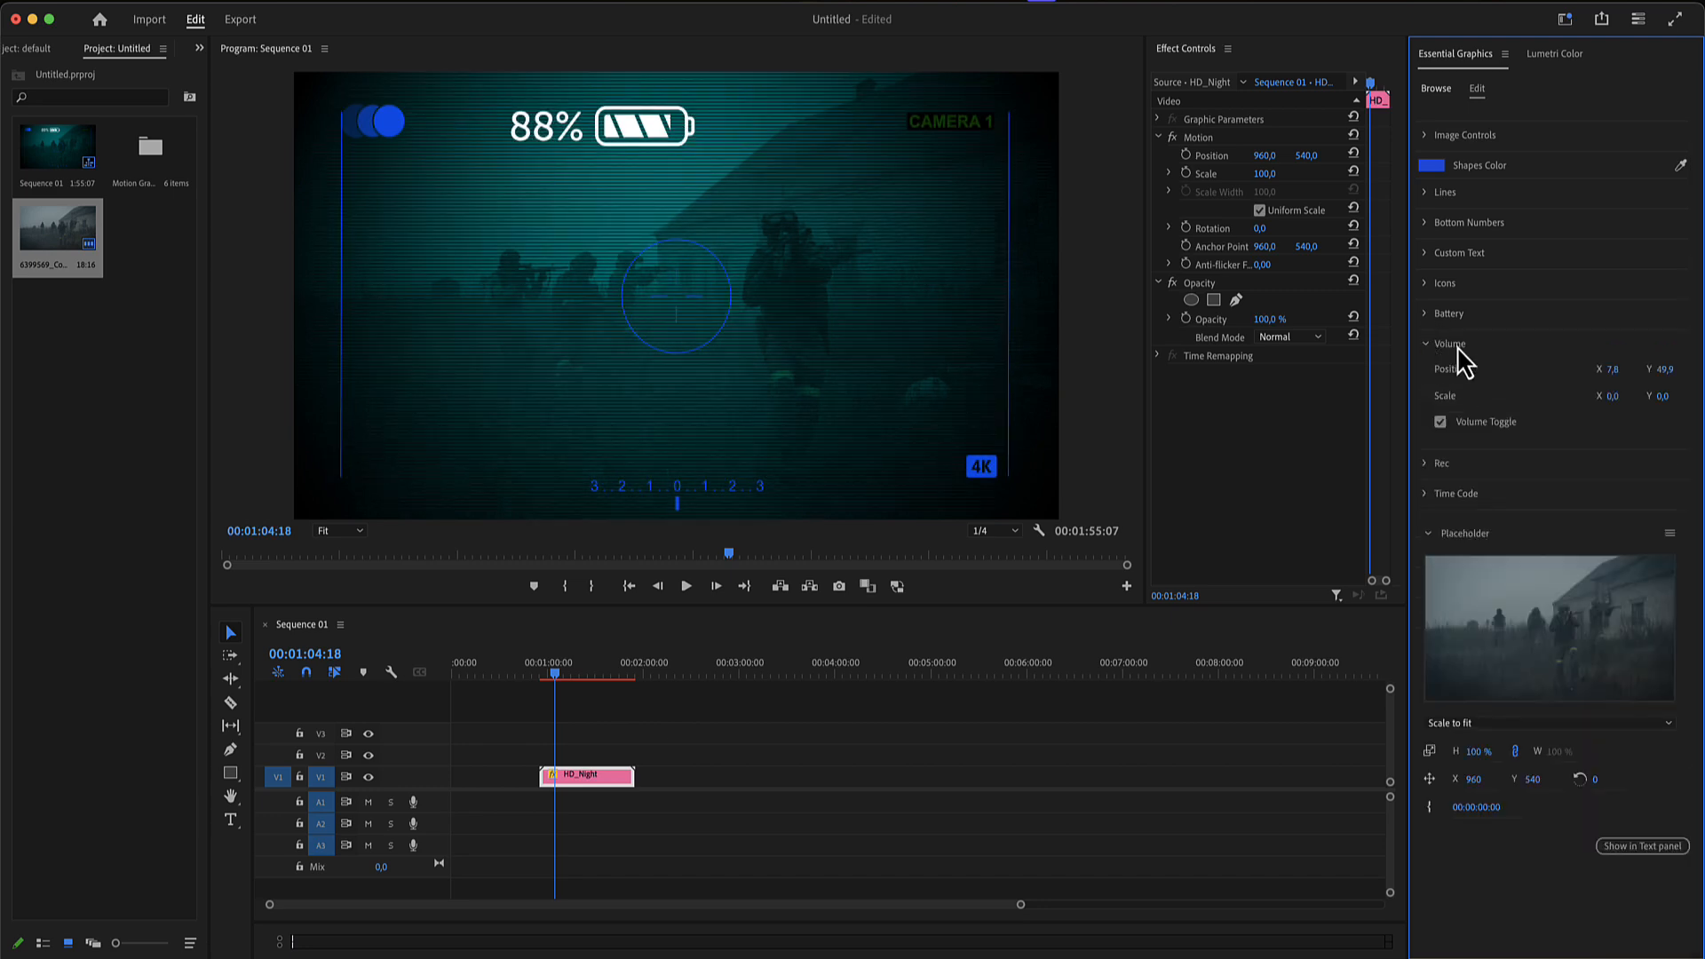
click(1441, 423)
drag(1611, 401, 1617, 398)
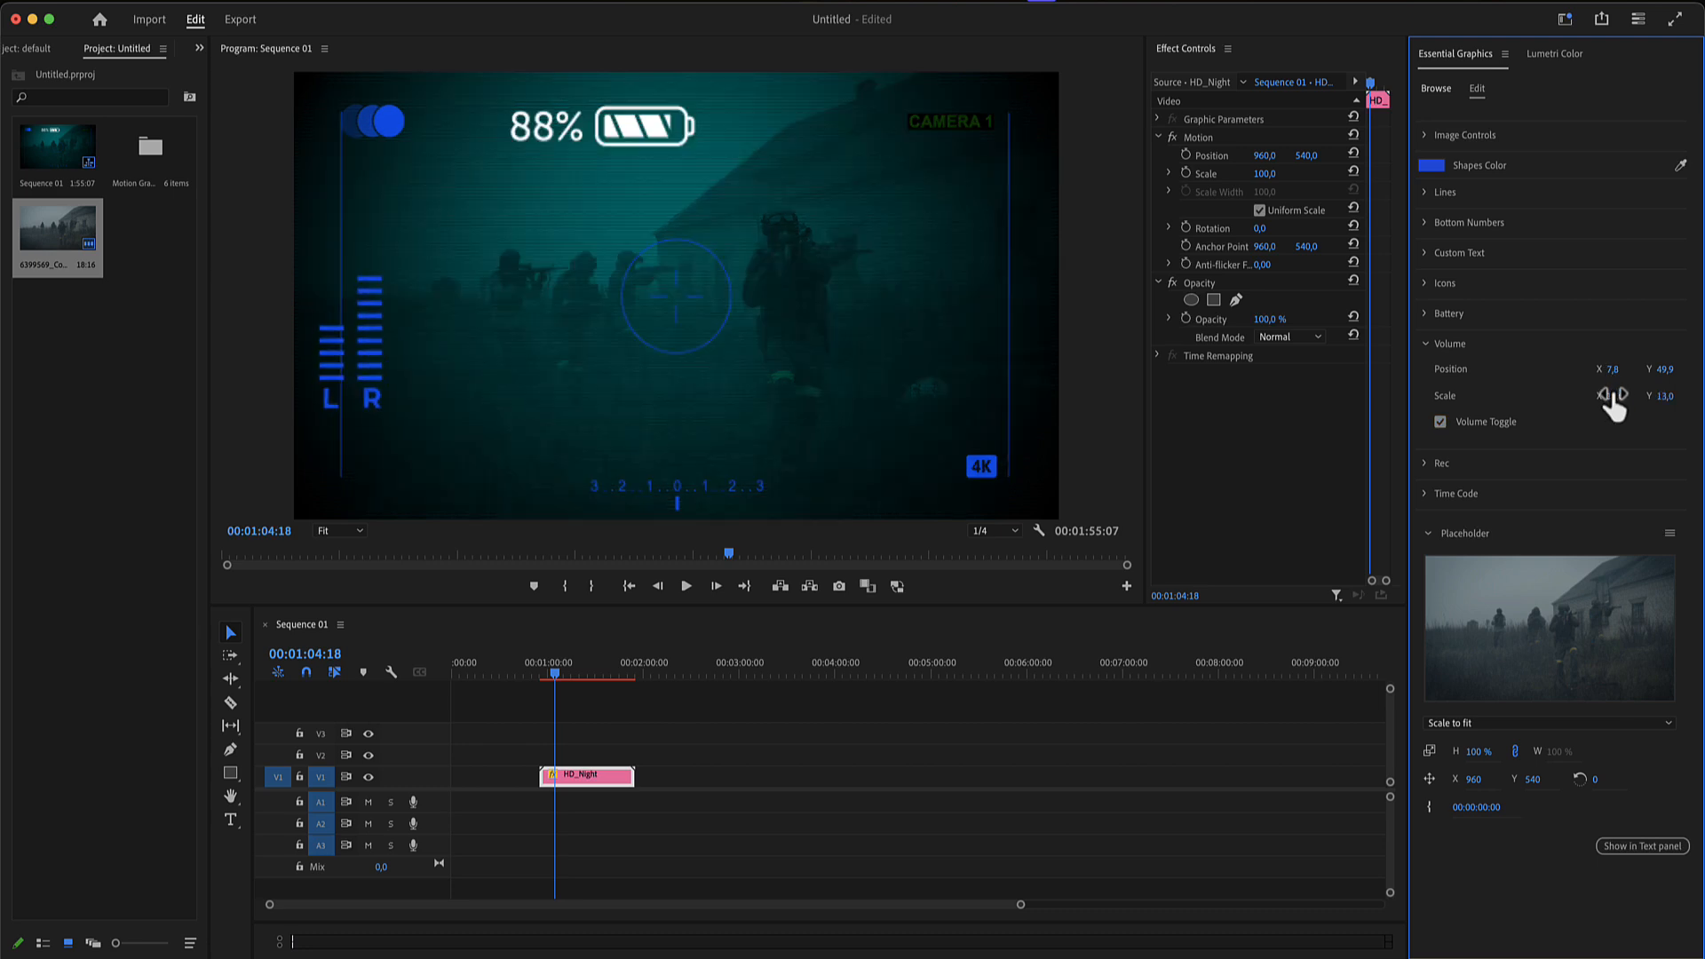
- Toggle the volume meter off and back on to compare the overlay with and without it
click(1441, 423)
click(1440, 422)
click(1440, 423)
click(1441, 423)
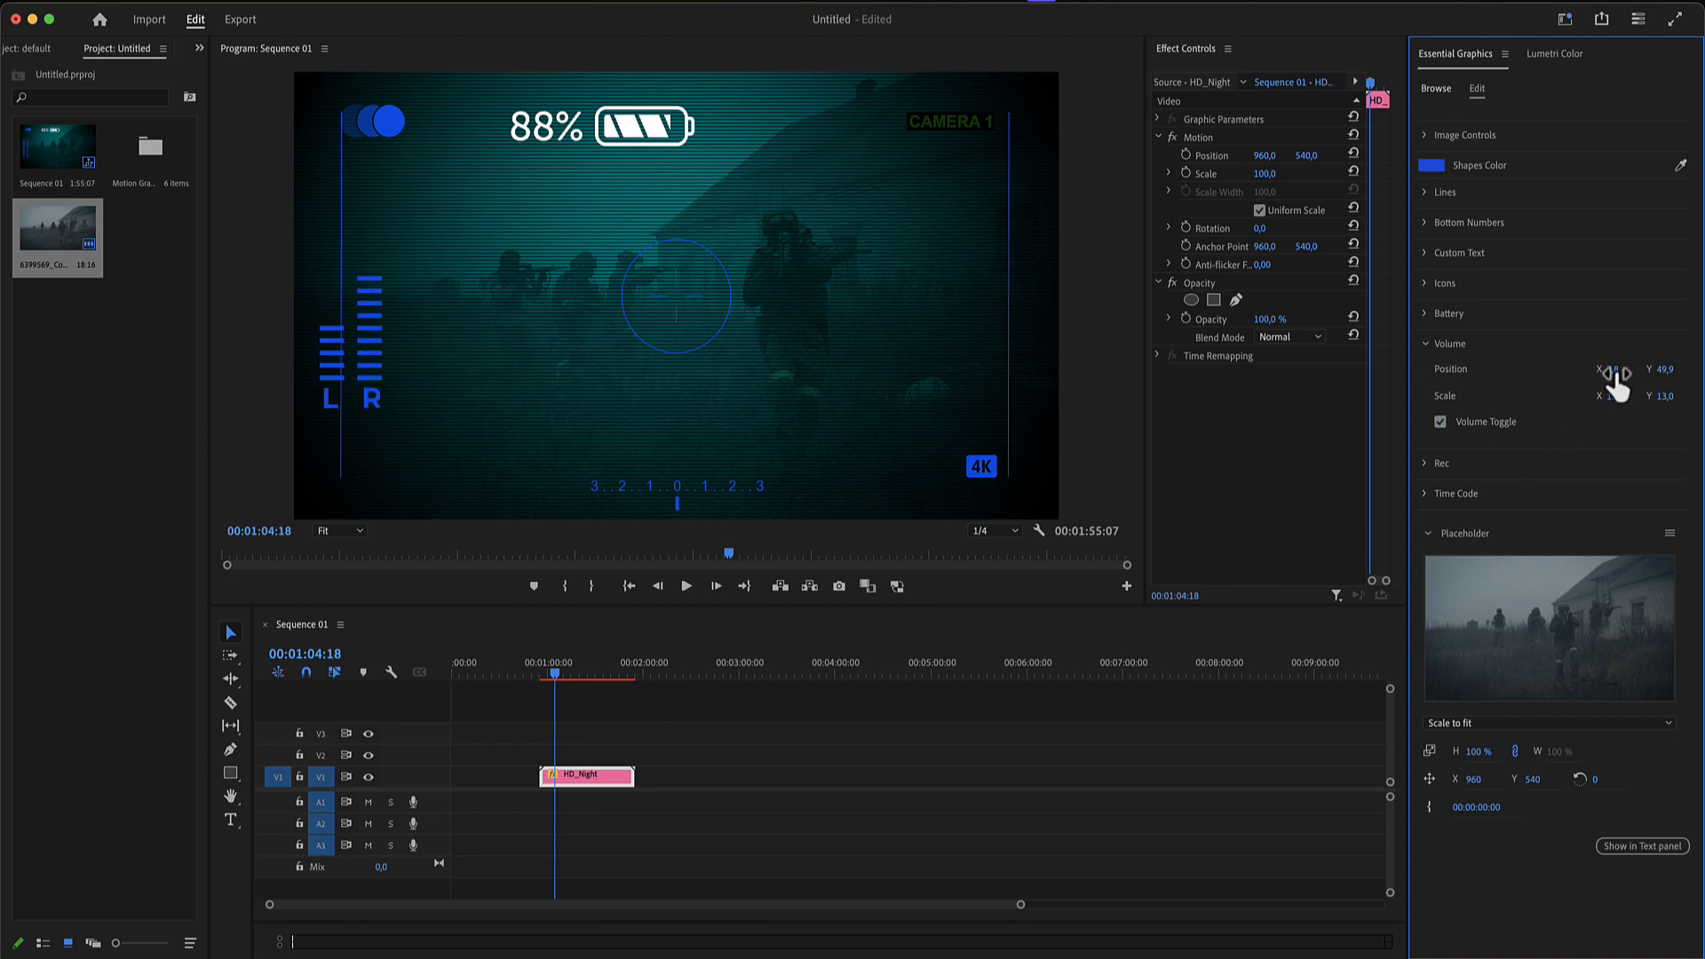
- Move the volume meter horizontally to an X position of 12.8
drag(1615, 378, 1618, 380)
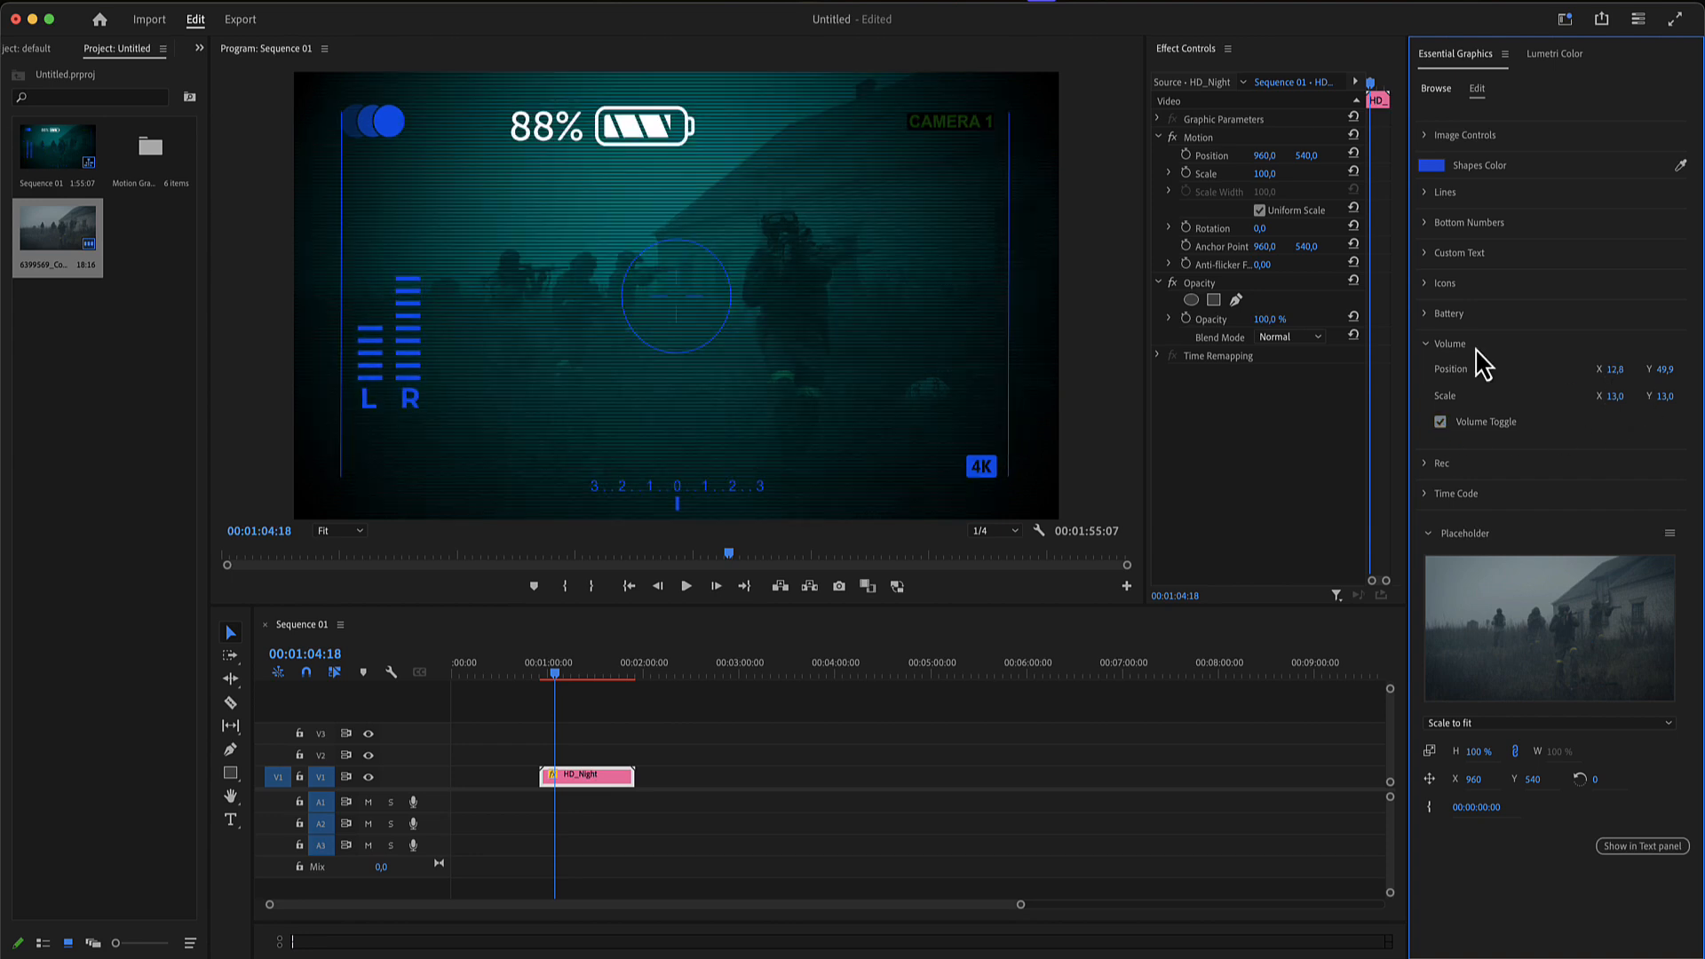
click(1428, 345)
- Enlarge the Rec indicator and place it between the blue circle icon and the battery indicator
click(1436, 376)
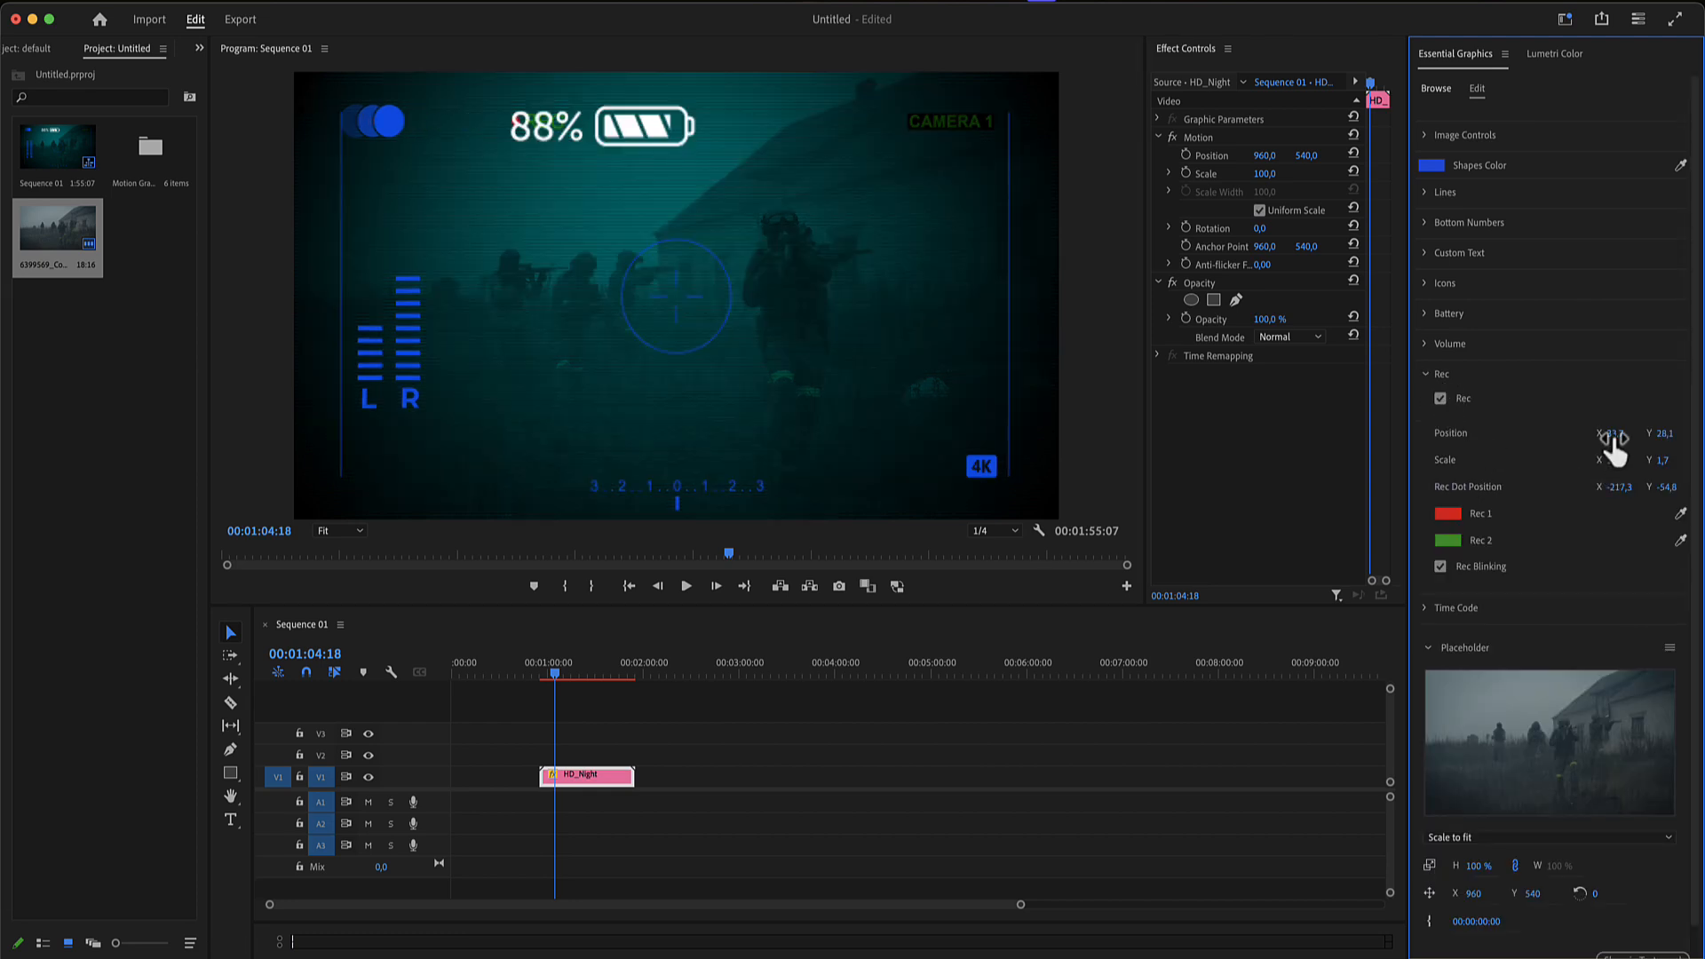
mouse_move(1614, 438)
mouse_down()
mouse_move(1634, 467)
mouse_move(1616, 467)
mouse_up()
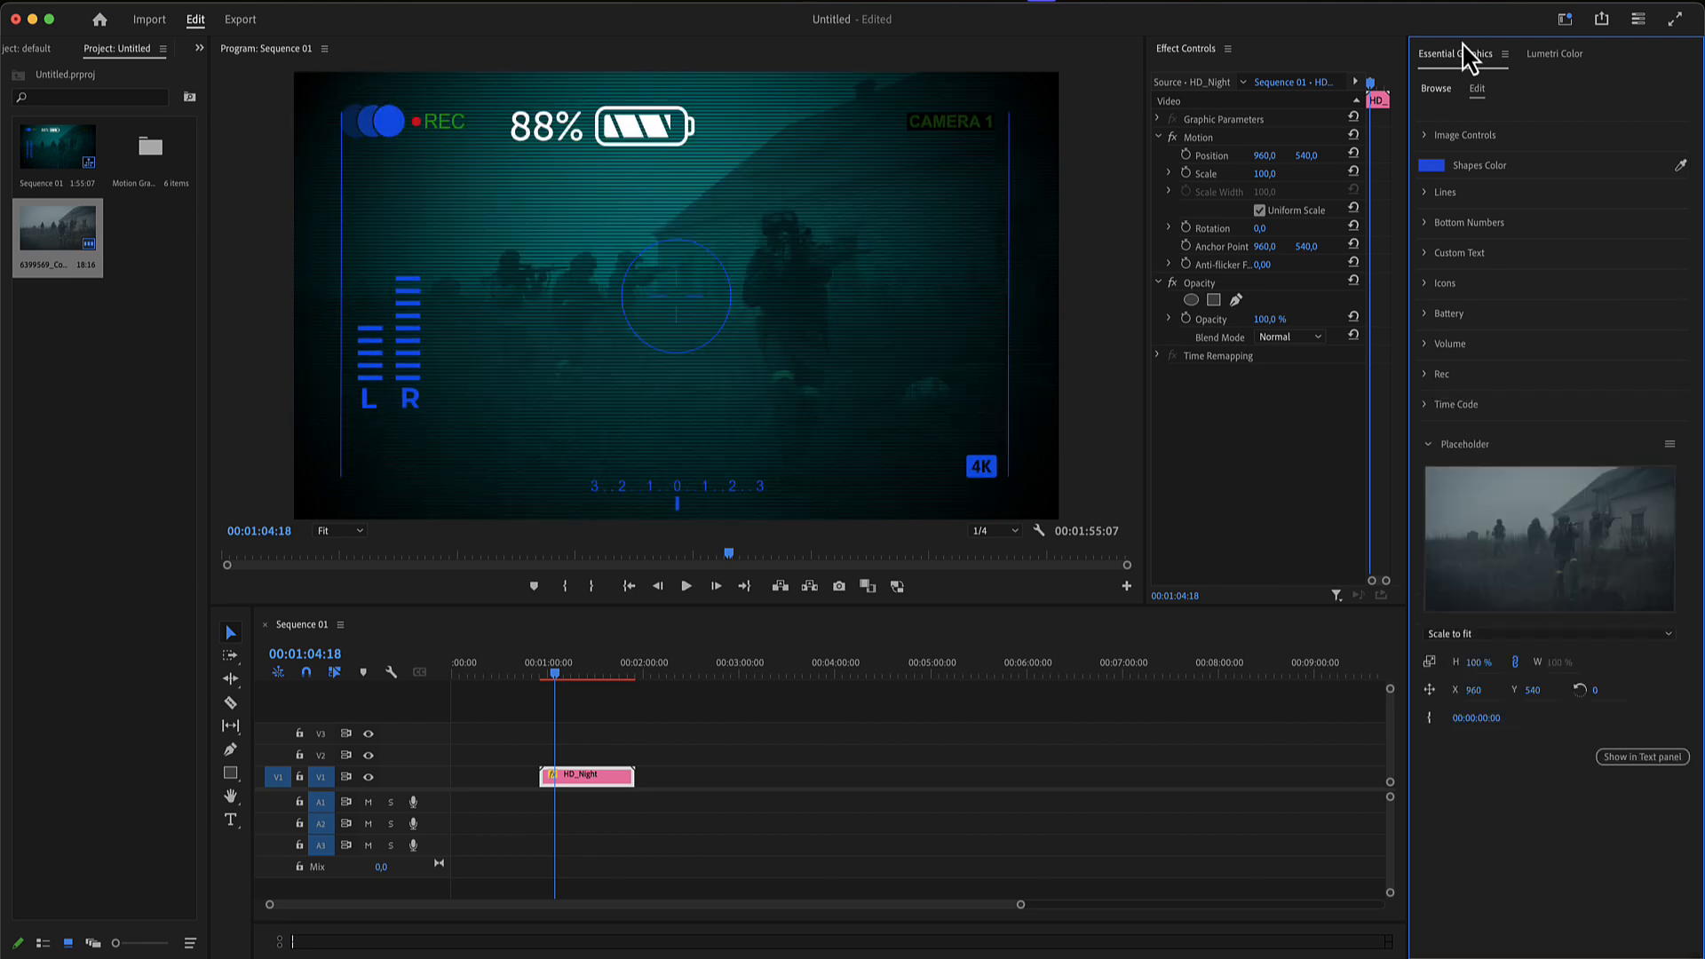
- Add the HD_Binoculars template after HD_Night on track V1 and fill its placeholder with the project's soldier footage clip
click(1436, 88)
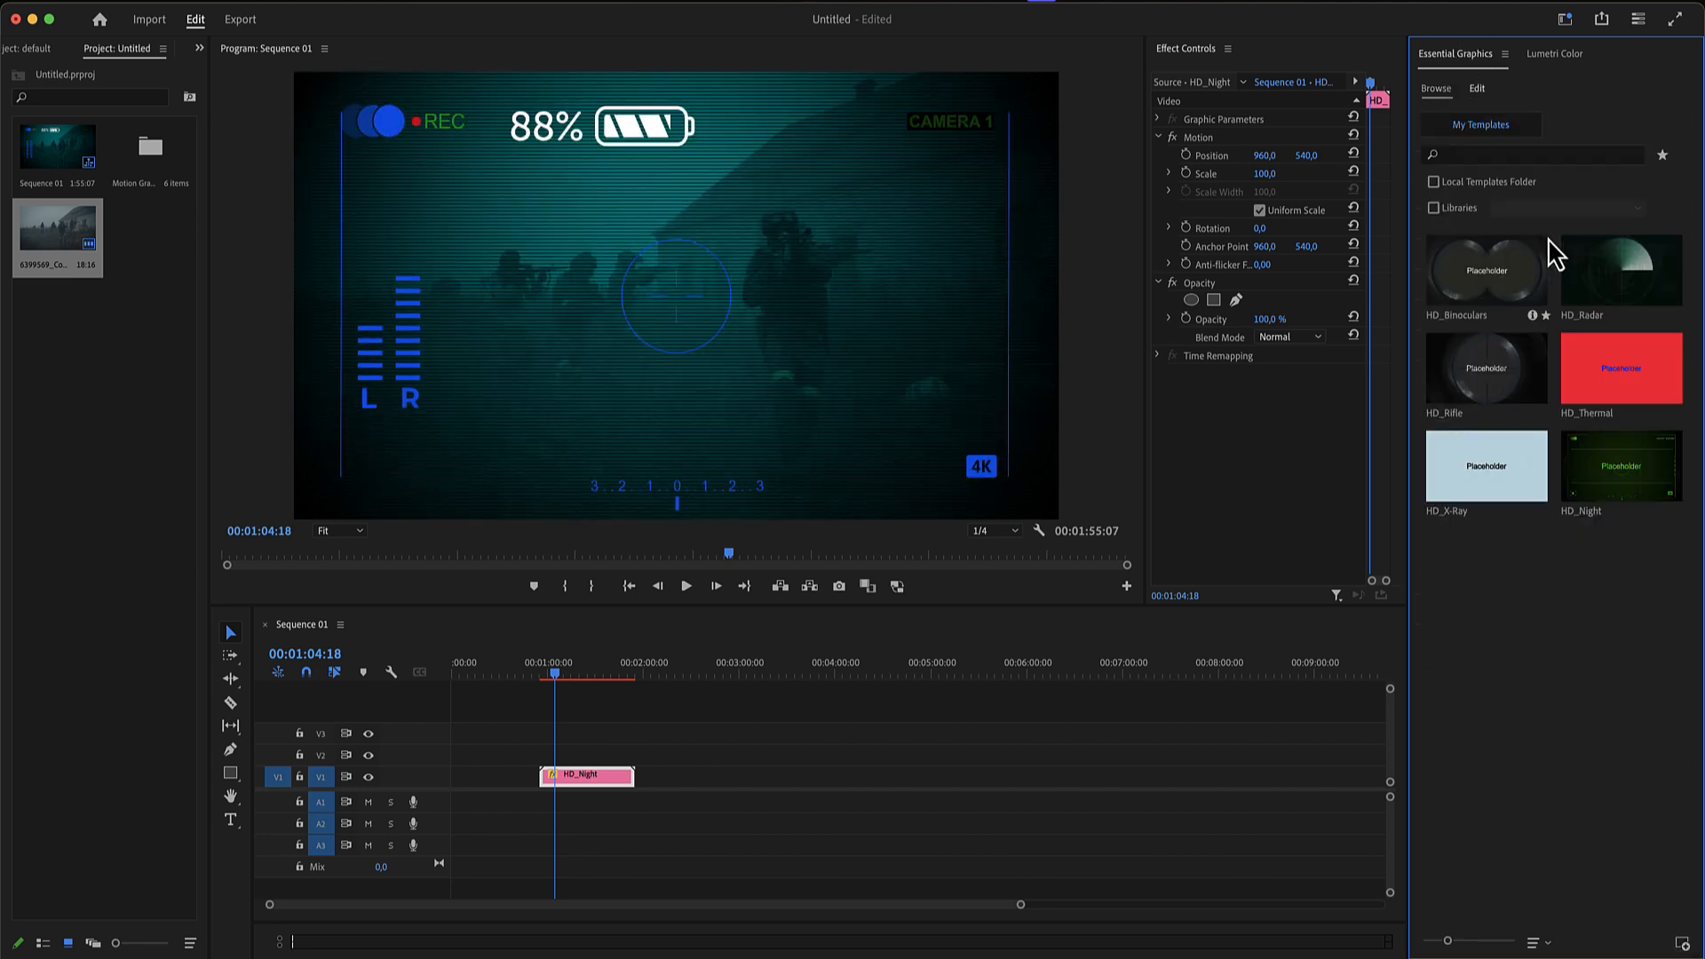
drag(1514, 284, 681, 791)
click(698, 678)
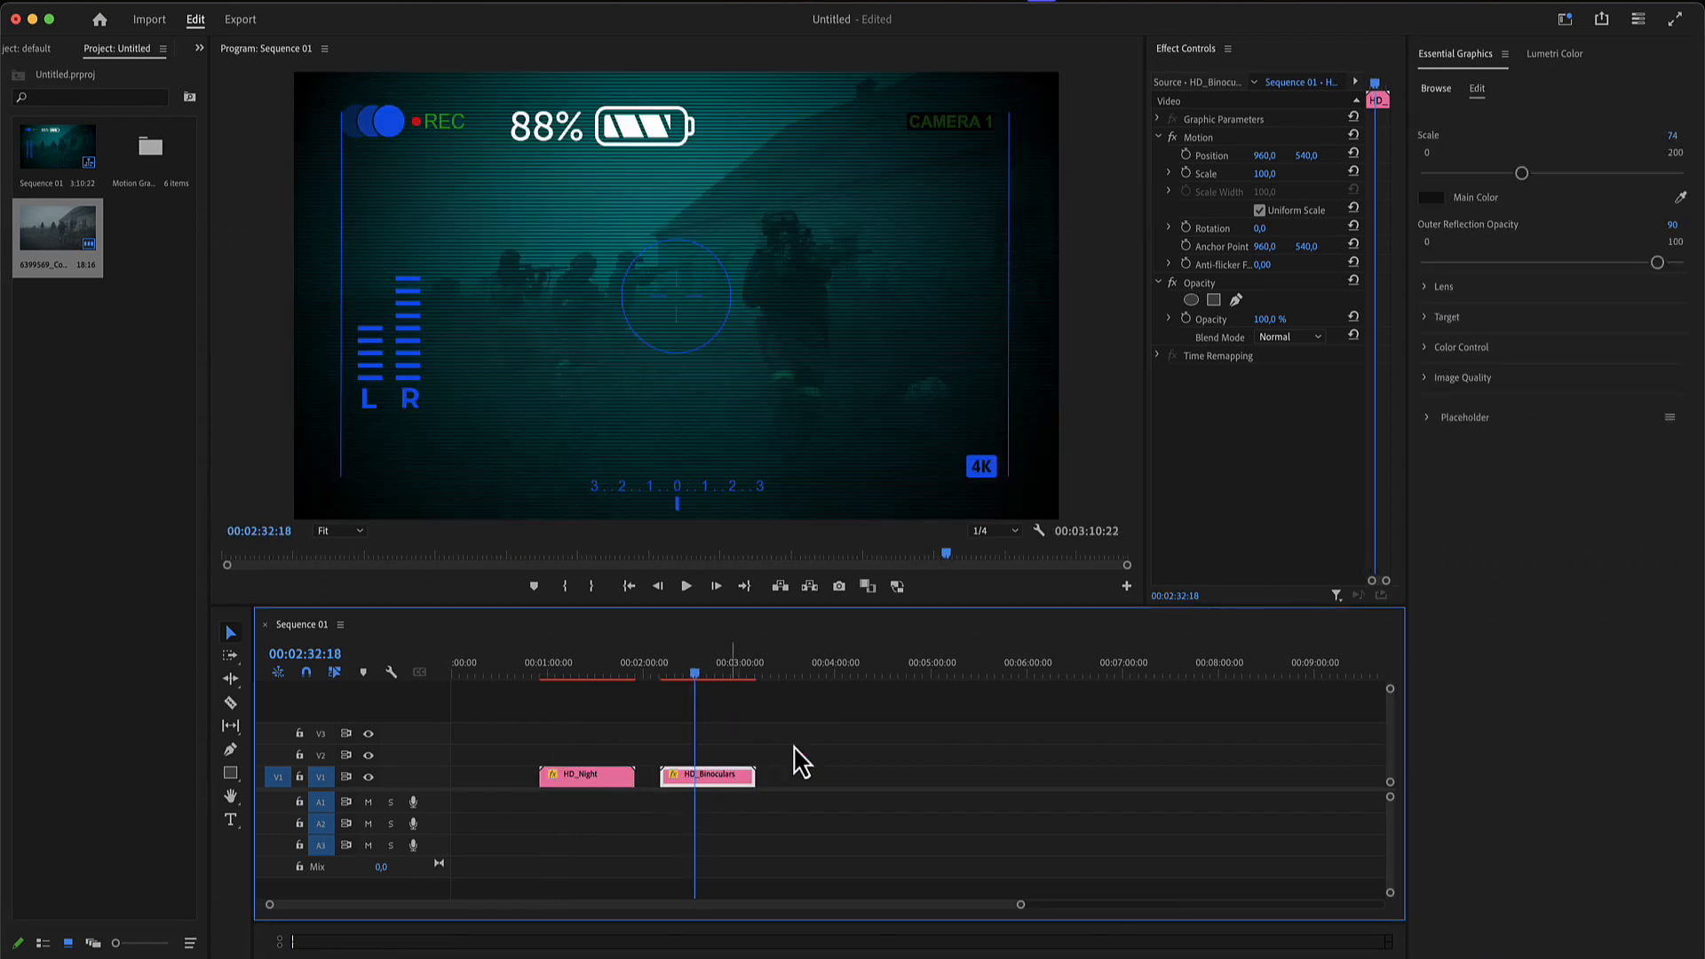
click(1426, 417)
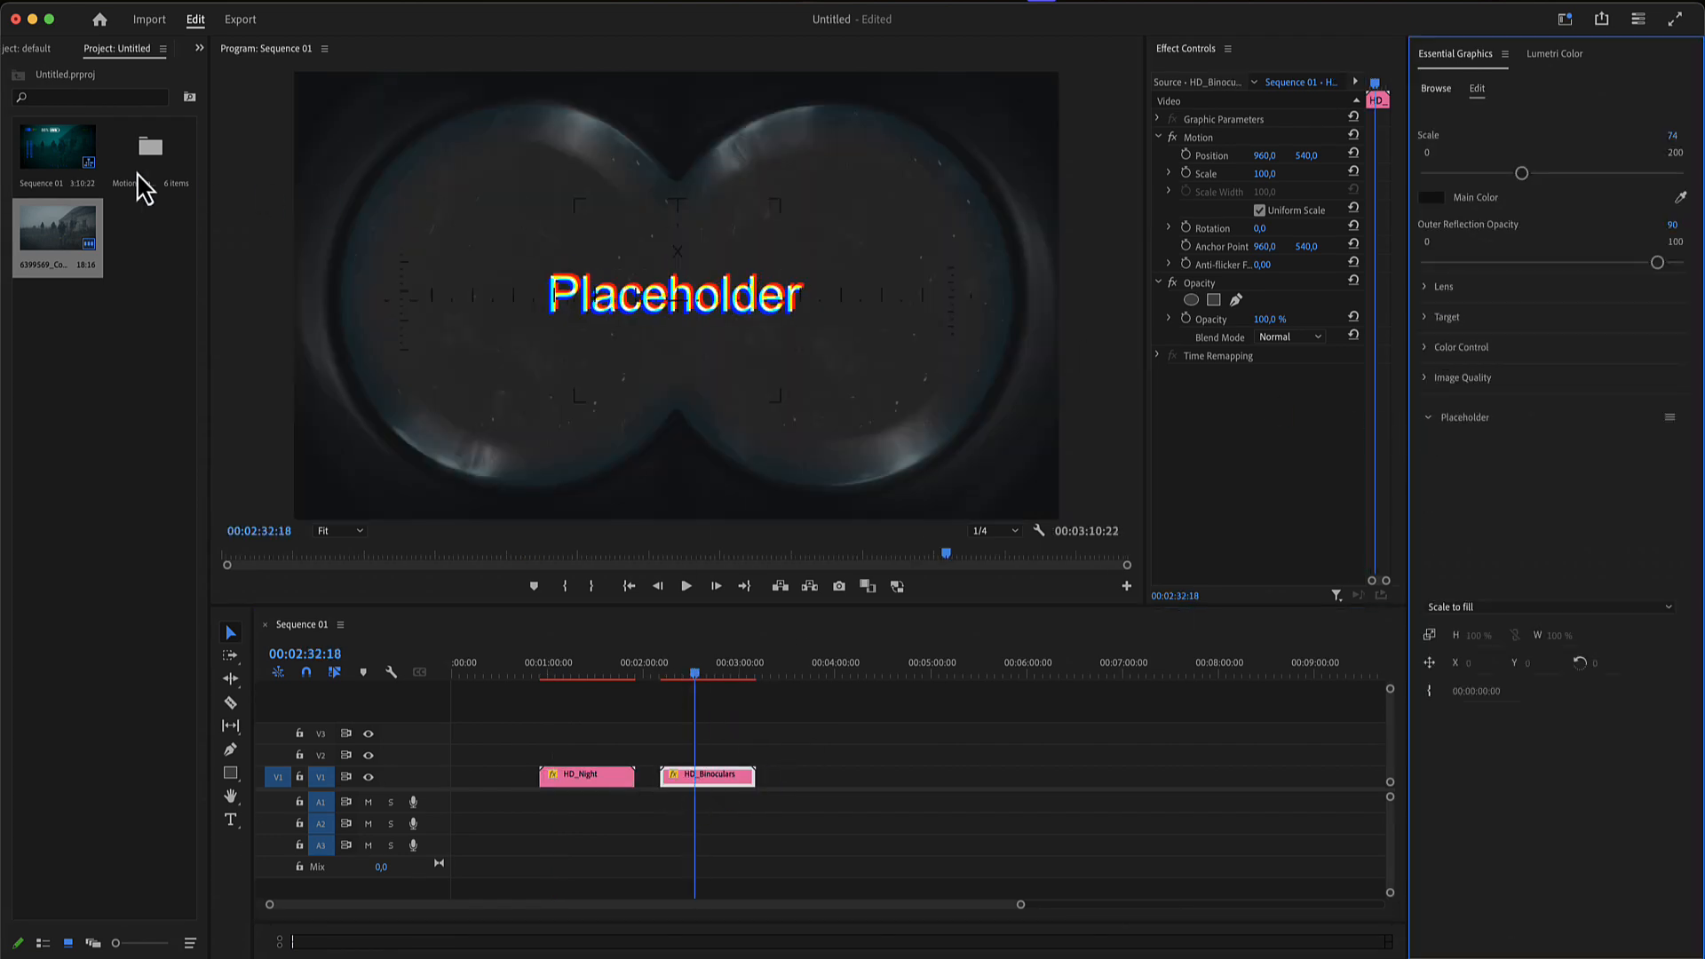
drag(33, 247, 1542, 551)
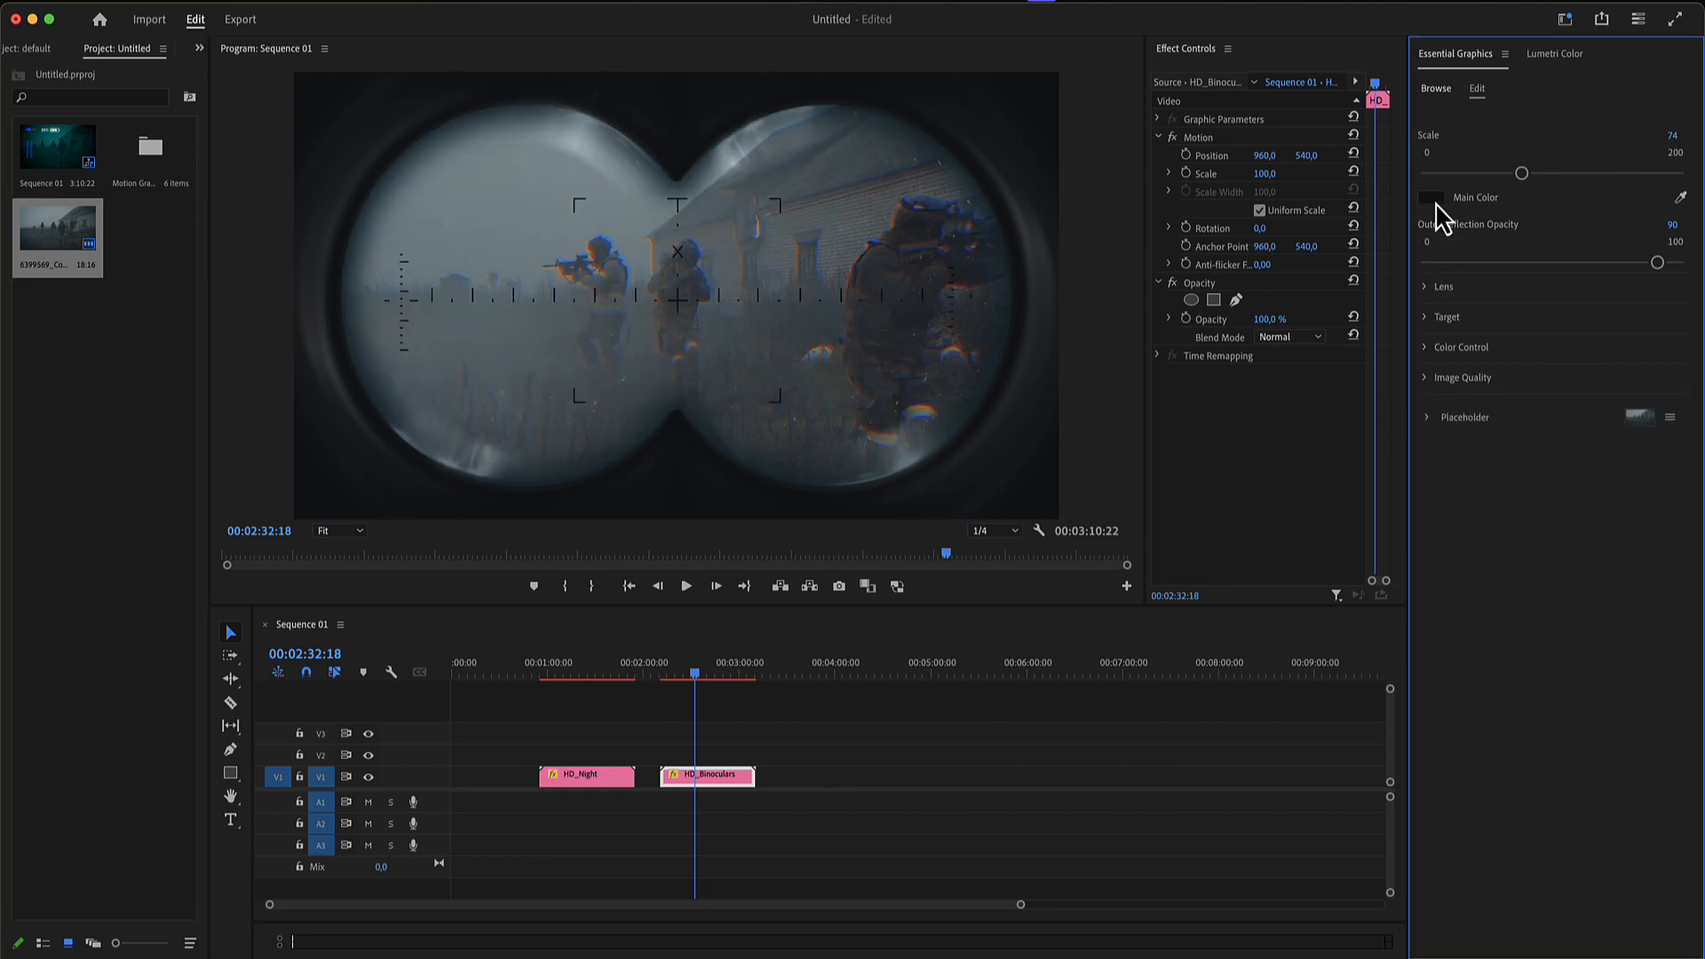
- Test the binoculars' Scale and a bright blue Main Color, then undo the color change
drag(1530, 174, 1521, 174)
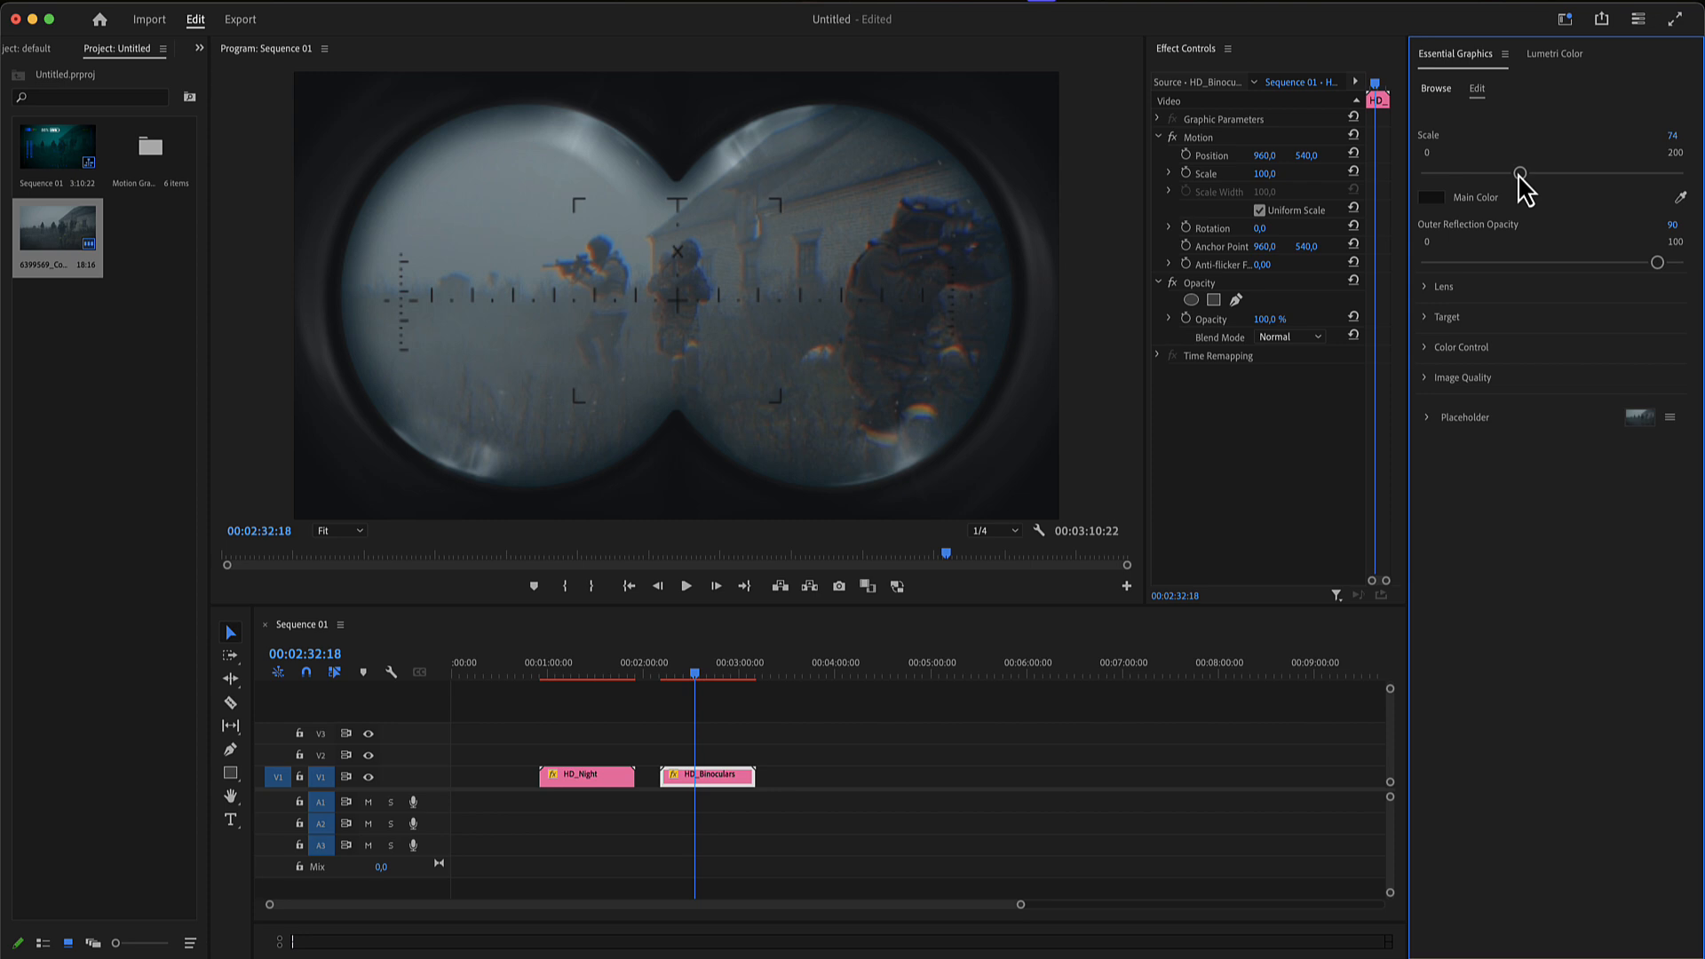
click(1432, 199)
click(884, 547)
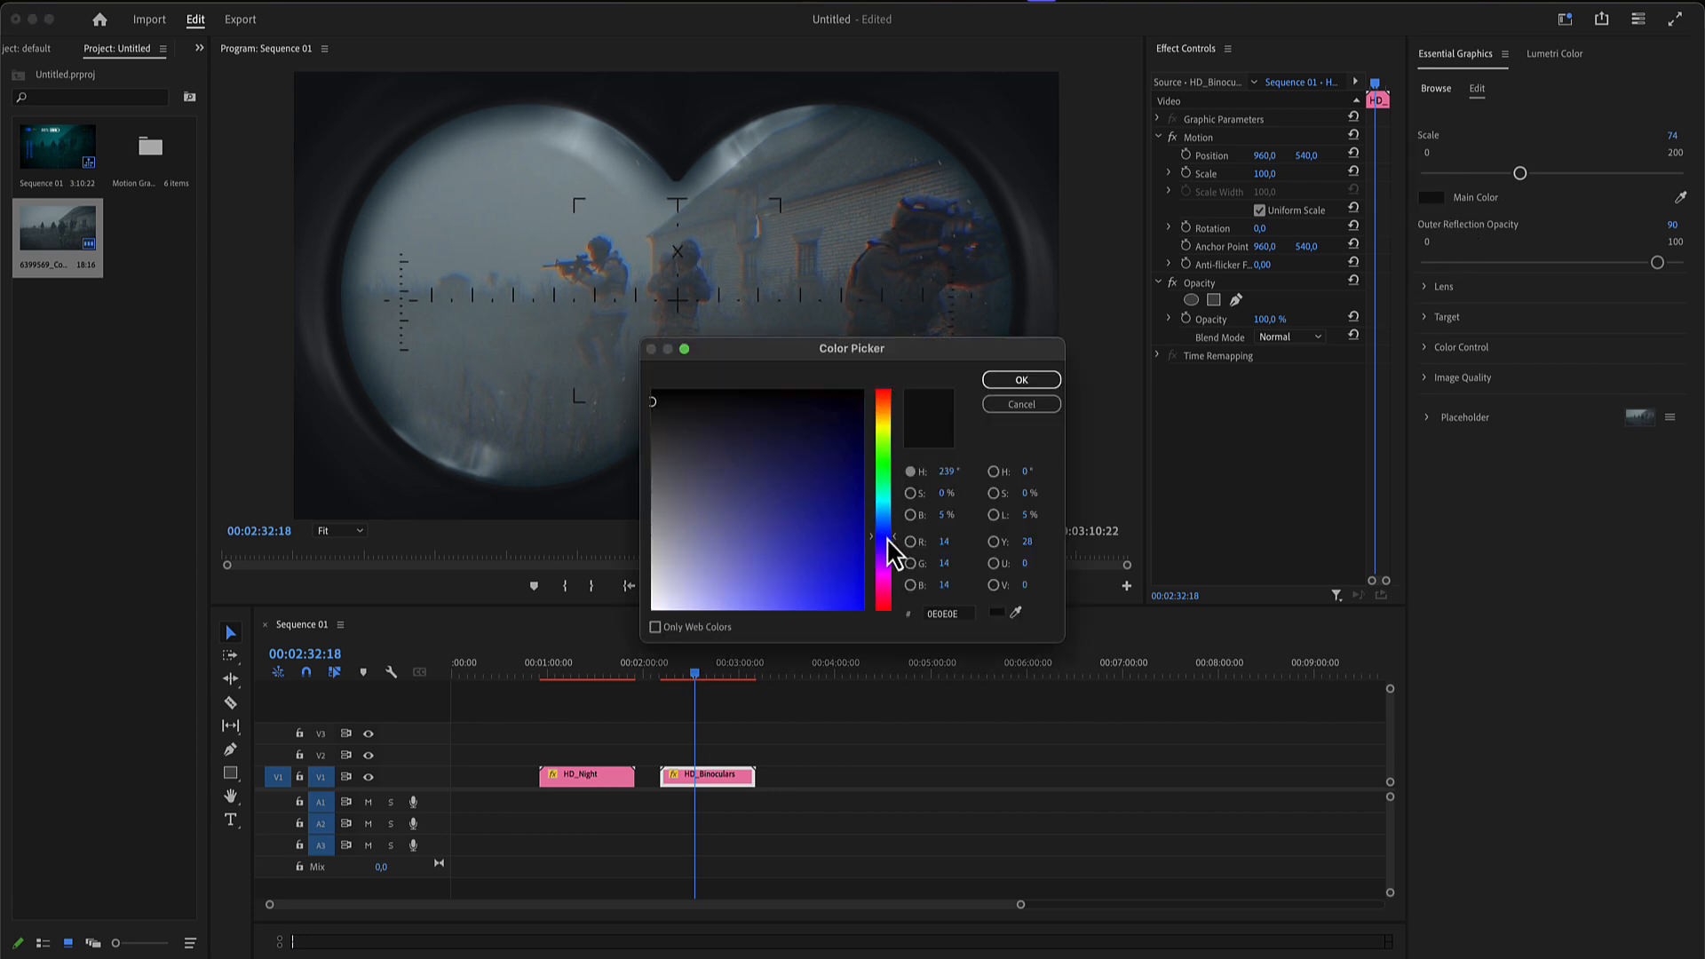
click(852, 578)
click(1022, 380)
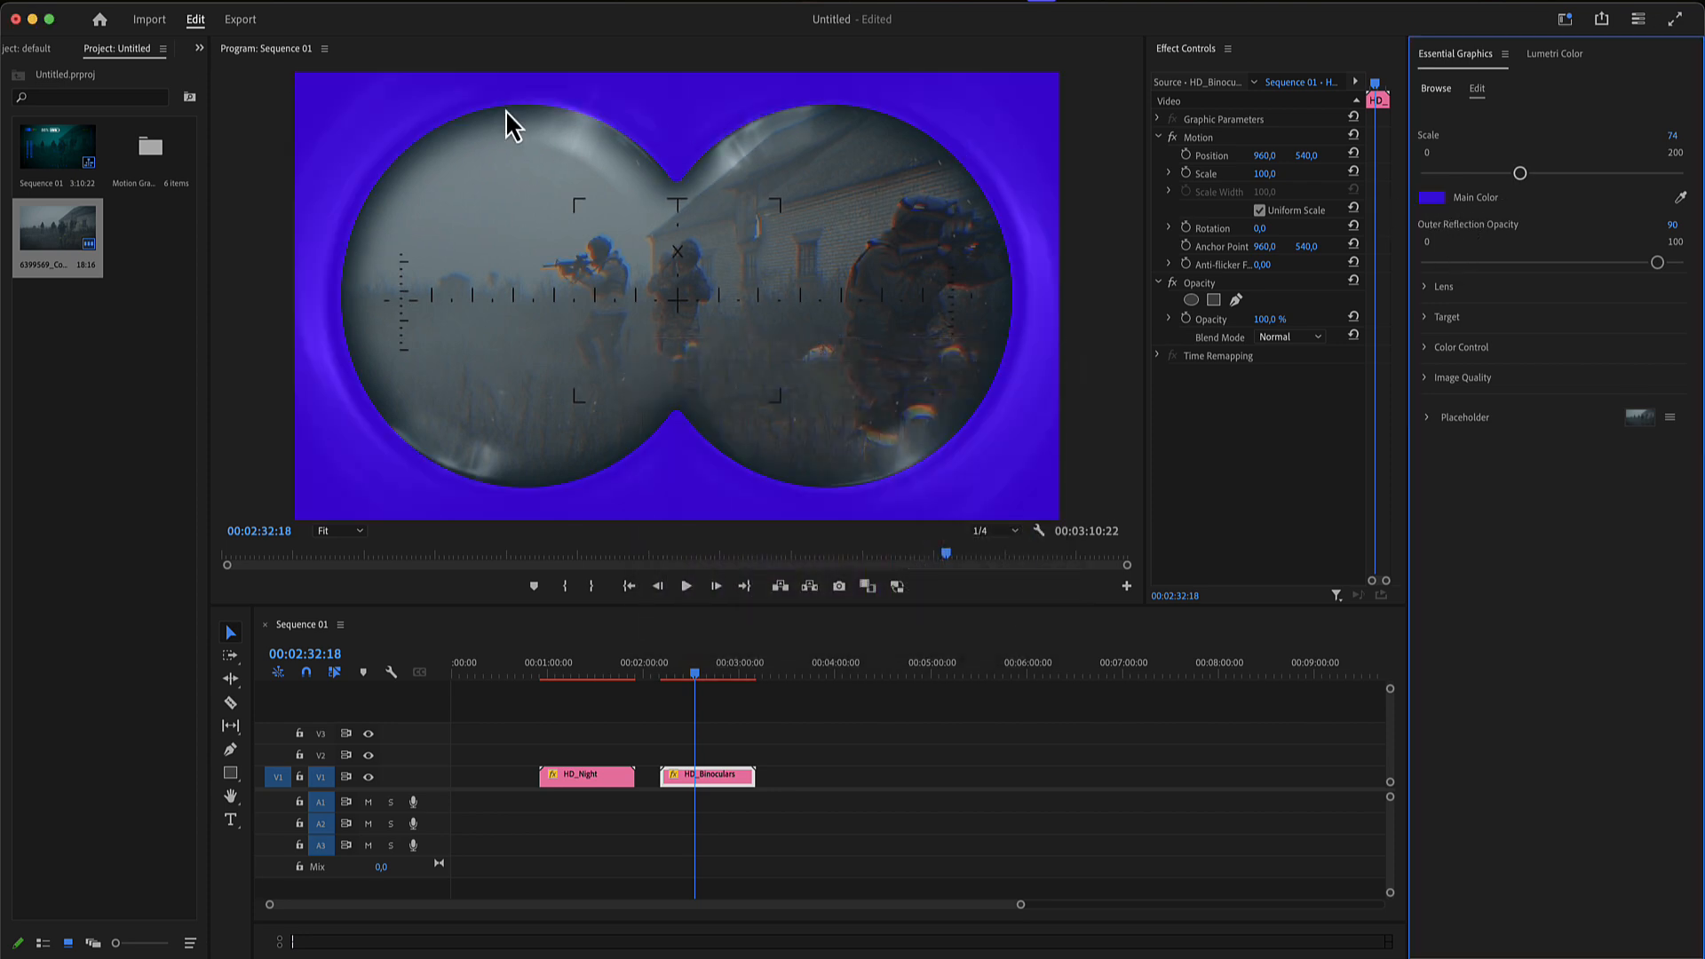
key(super+z)
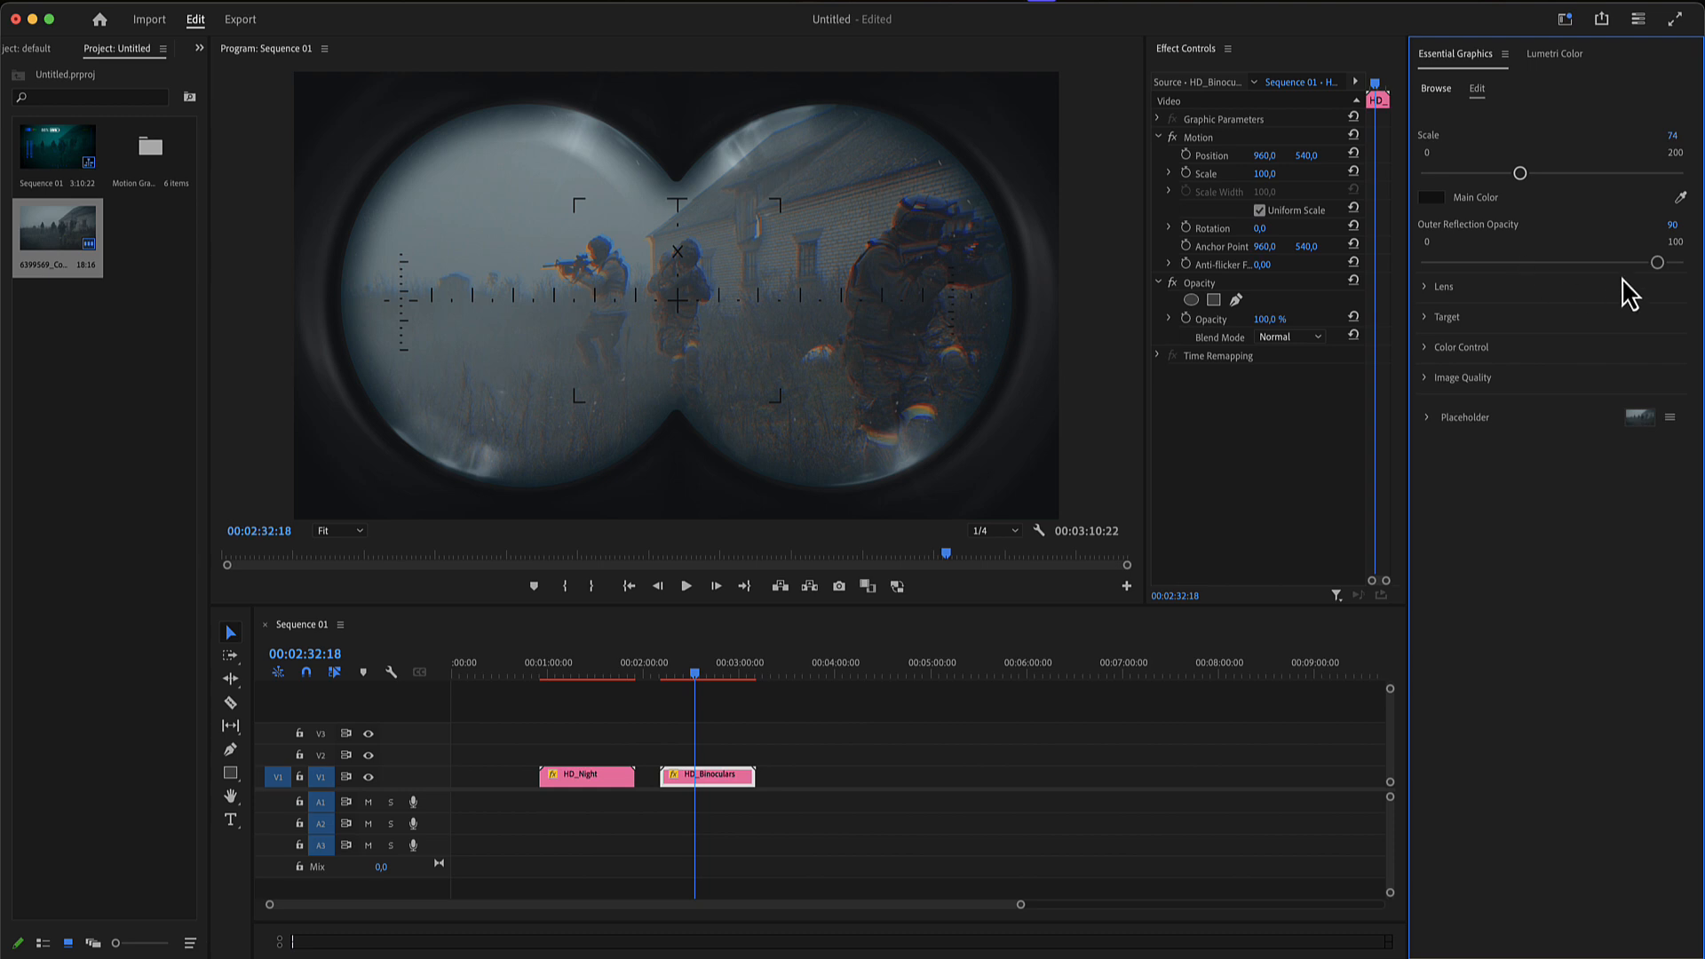
- Set the binoculars' Outer Reflection Opacity to 100 and Lens Distortion to 88
drag(1652, 266, 1524, 270)
key(super+z)
drag(1653, 265, 1701, 266)
click(1429, 291)
mouse_move(1517, 350)
mouse_down()
mouse_move(1608, 355)
mouse_move(1545, 352)
mouse_up()
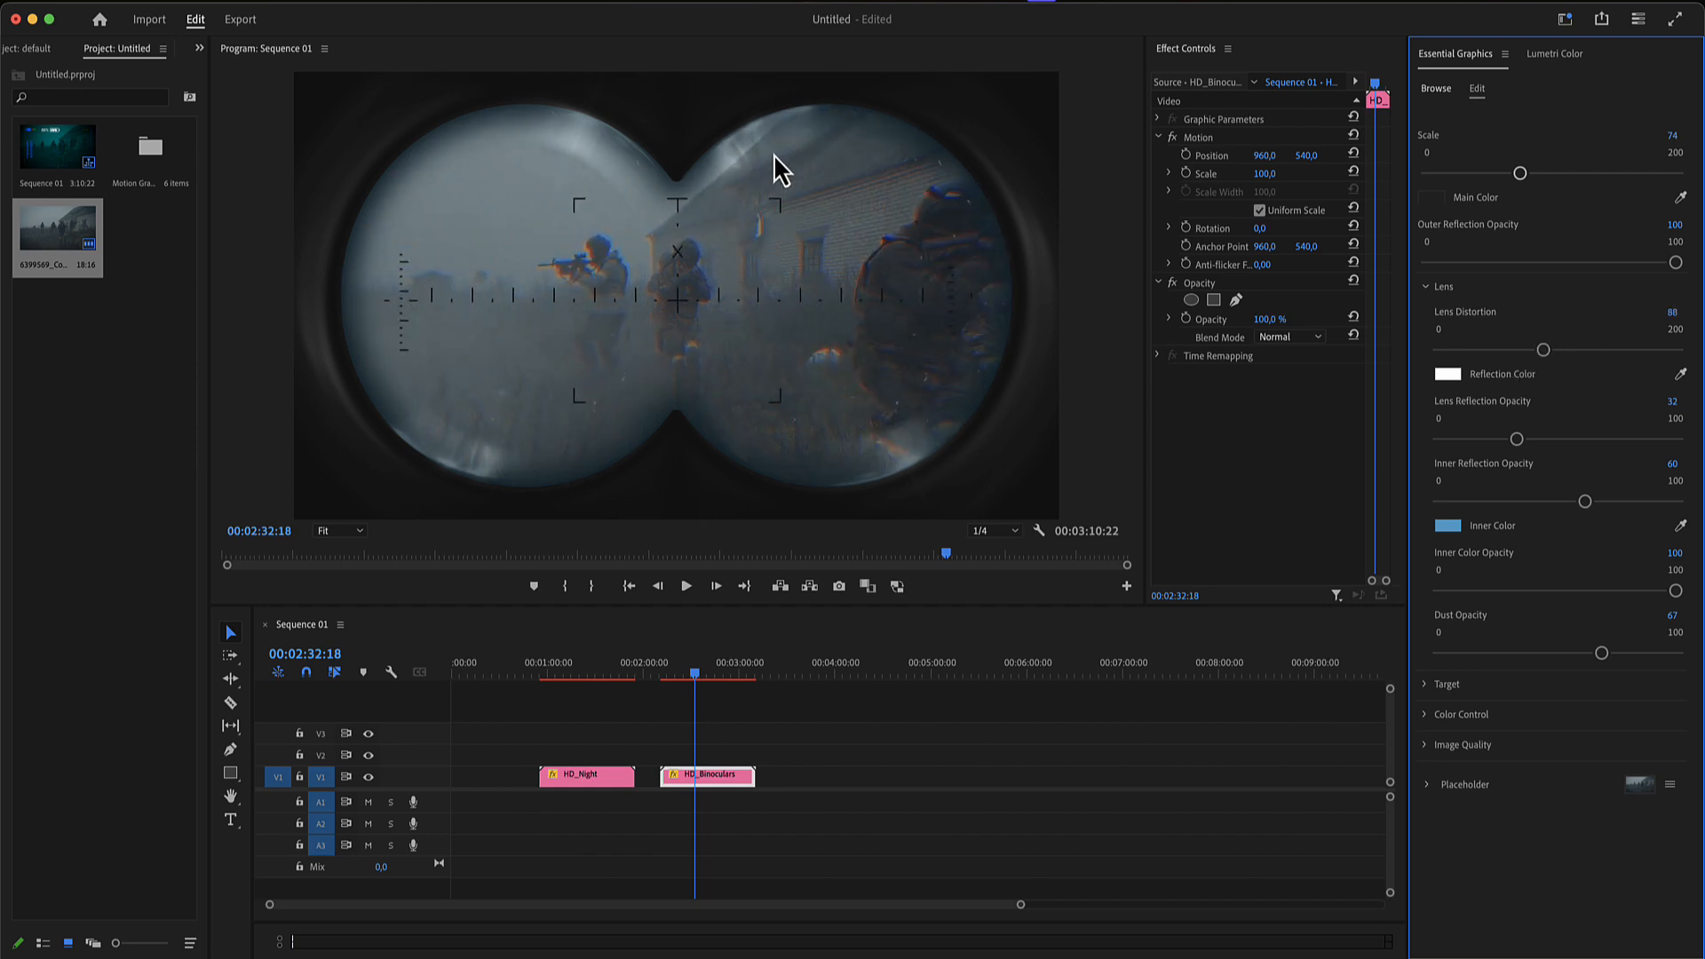
- Change the Reflection Color of the binoculars' lens to dark green
click(1447, 374)
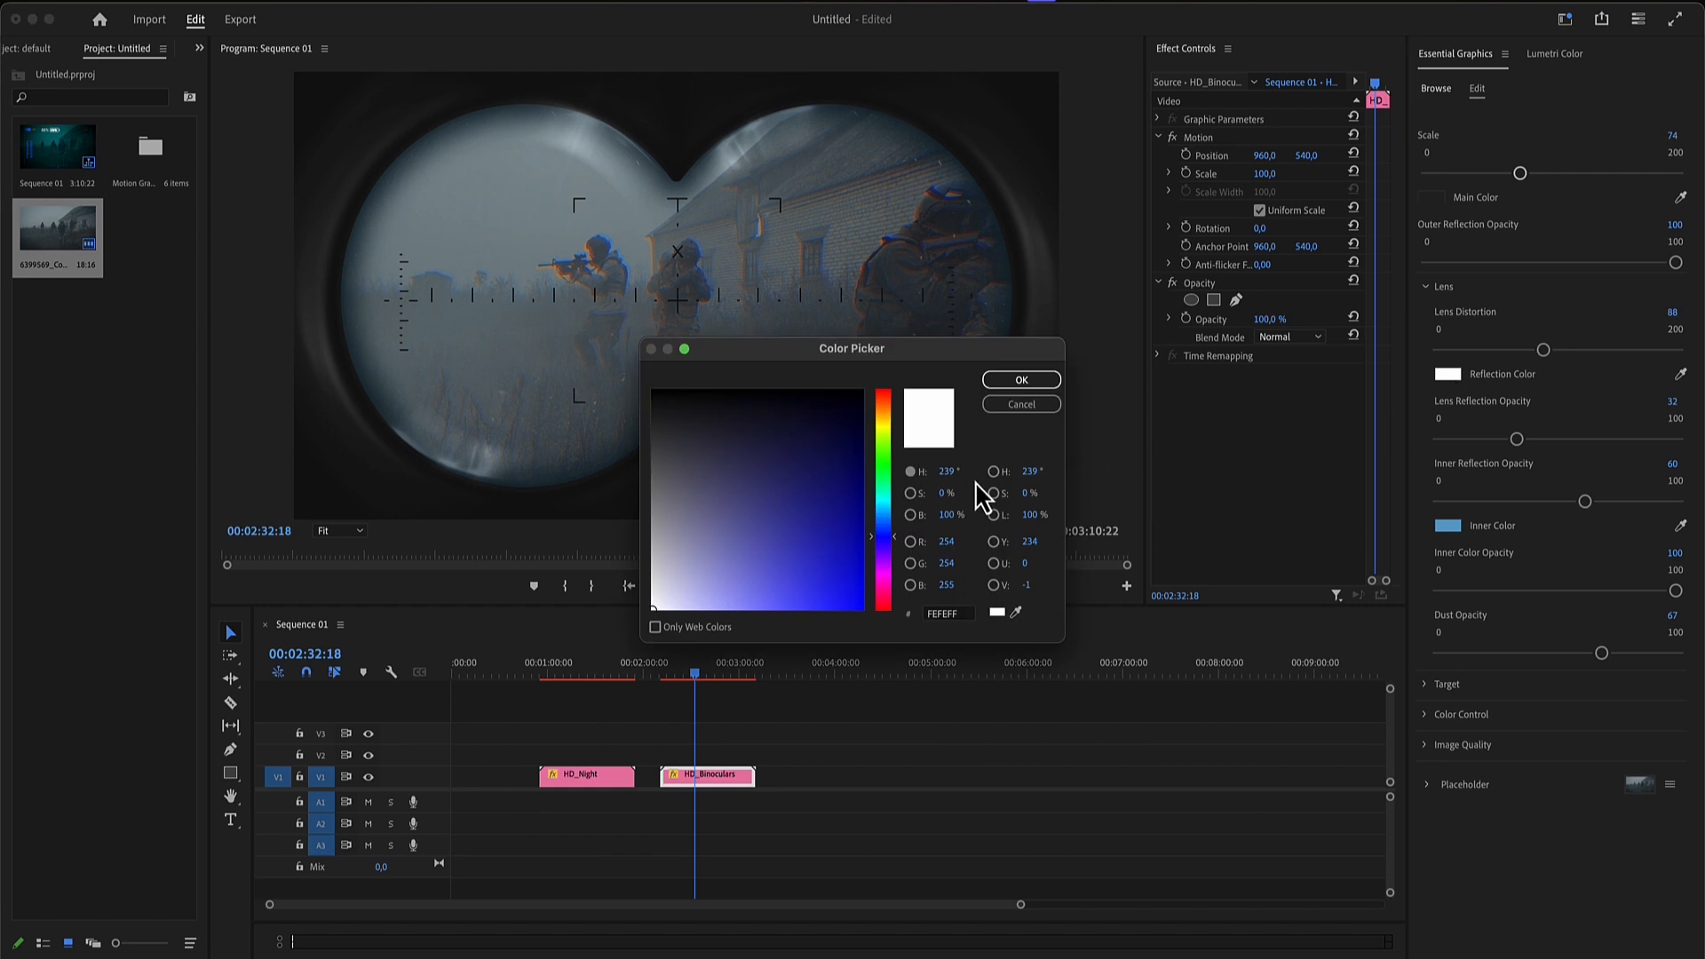
click(883, 479)
click(829, 455)
click(1021, 379)
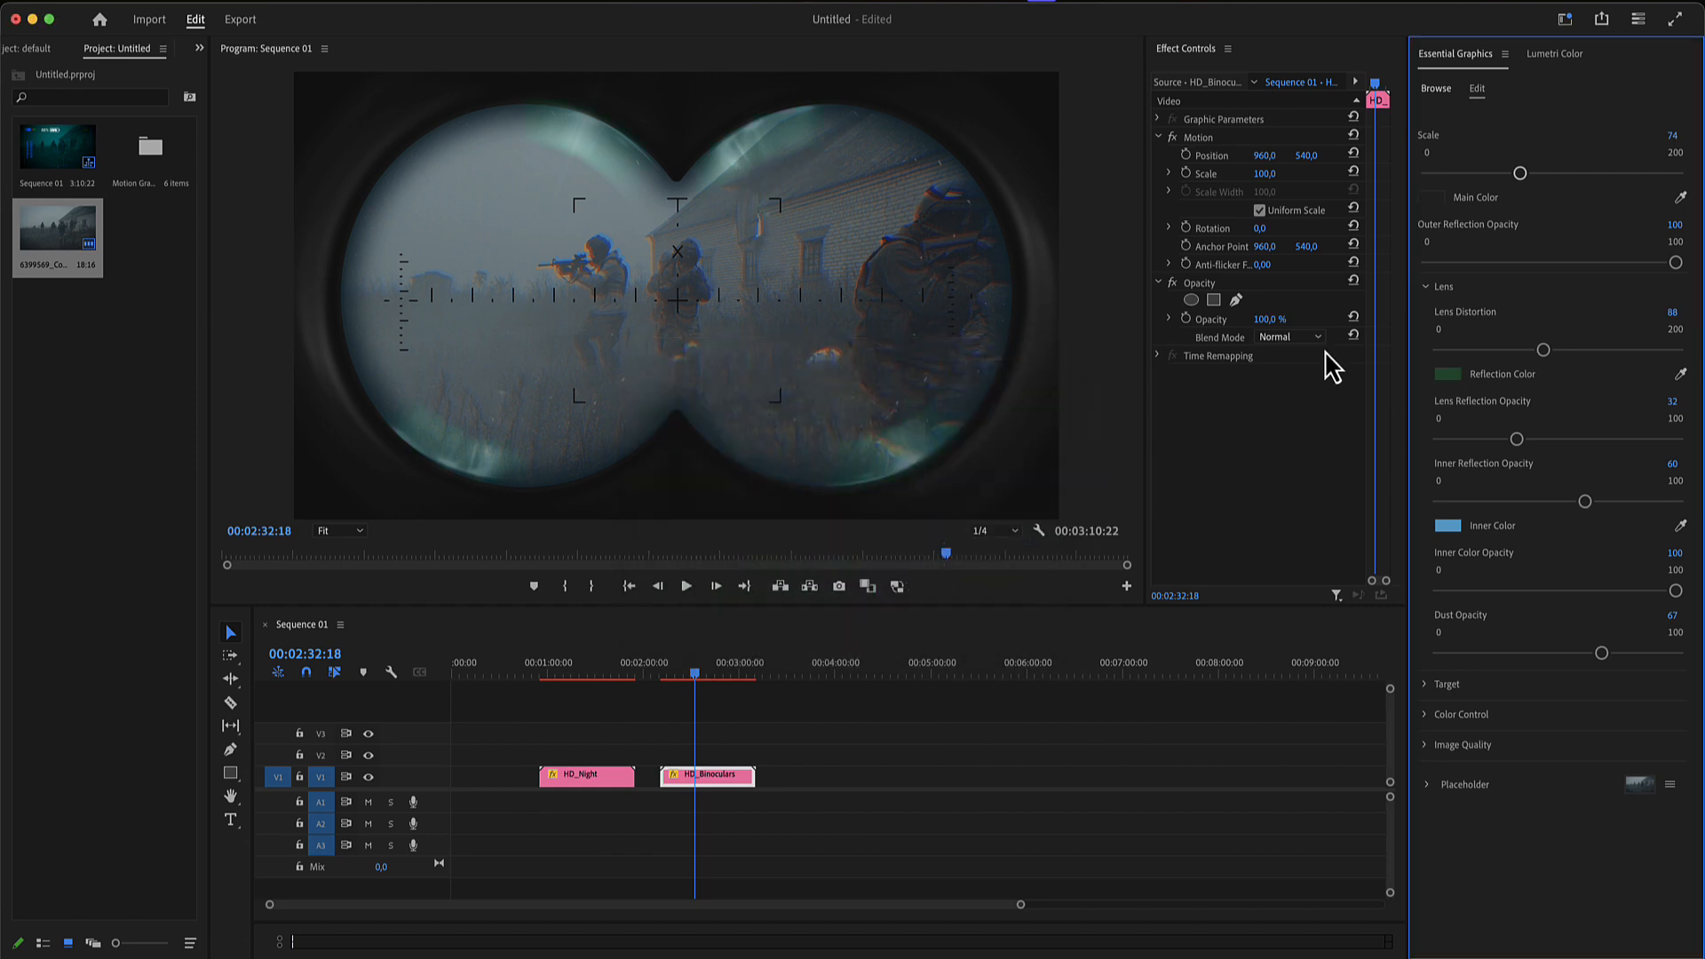
- Set the binoculars' Inner Reflection Opacity to 98 and Dust Opacity to 100
drag(1586, 503, 1663, 504)
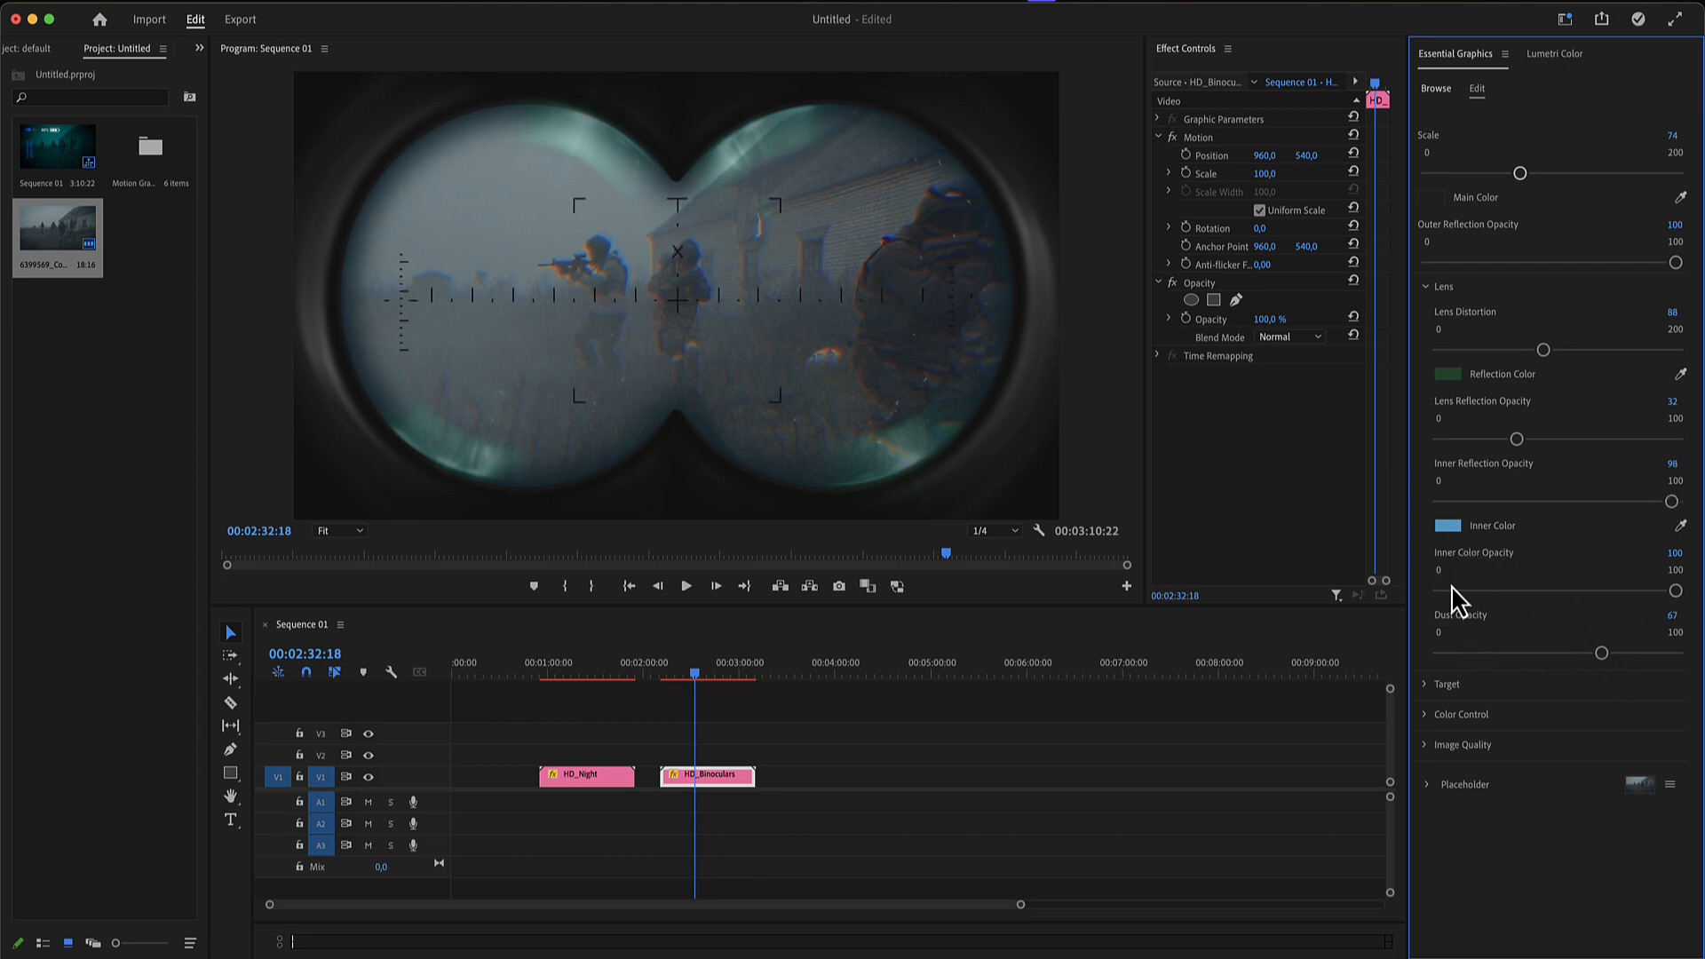
drag(1601, 654, 1403, 655)
drag(1442, 659, 1679, 656)
- Compare the binoculars' target designs and set the Target Selection to Target 4
click(1425, 683)
scroll(1511, 715, down, 4)
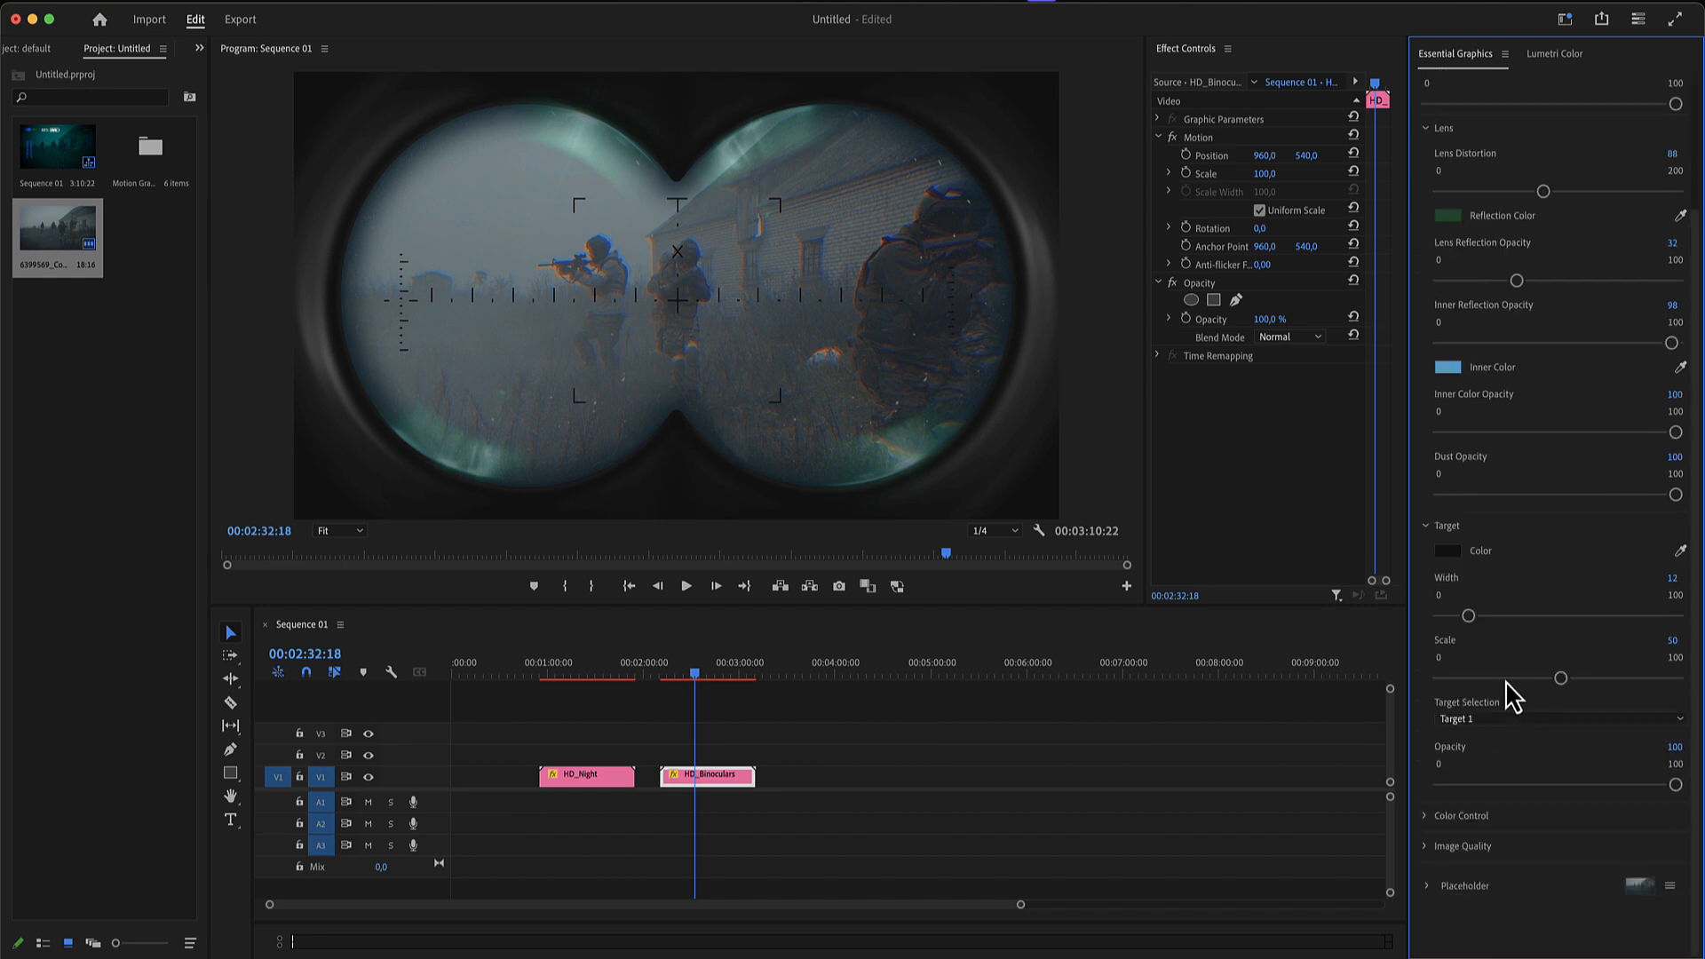
click(1543, 717)
click(1522, 750)
click(1522, 721)
click(1510, 755)
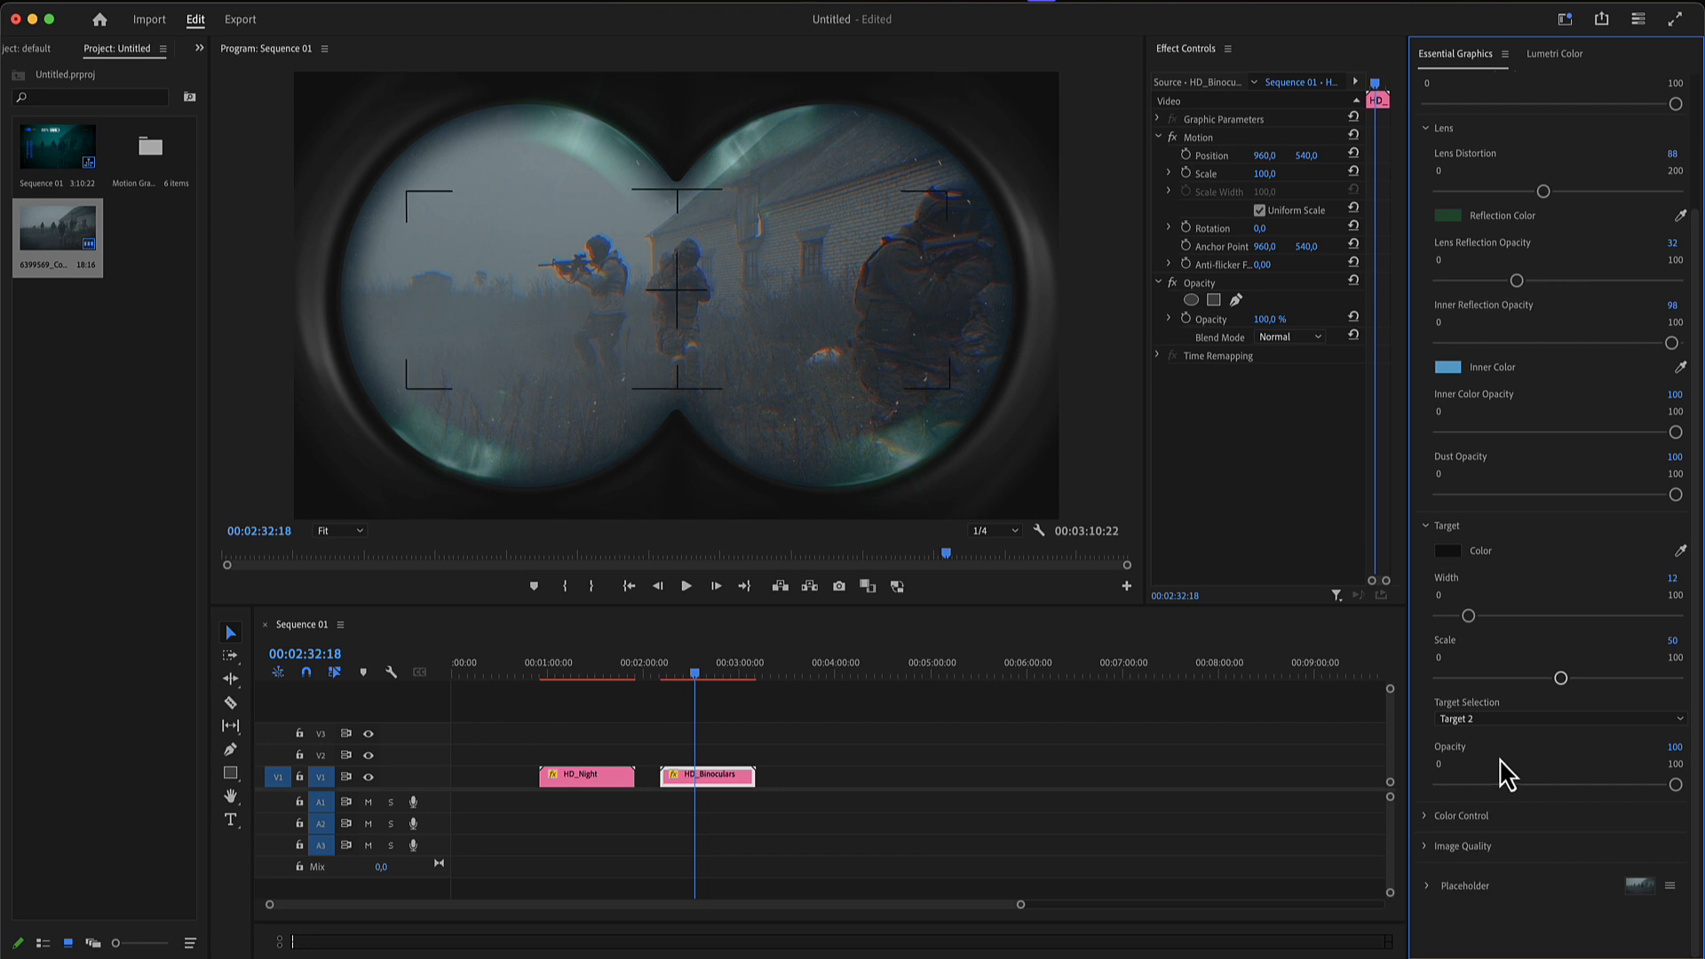
click(1508, 720)
click(1505, 792)
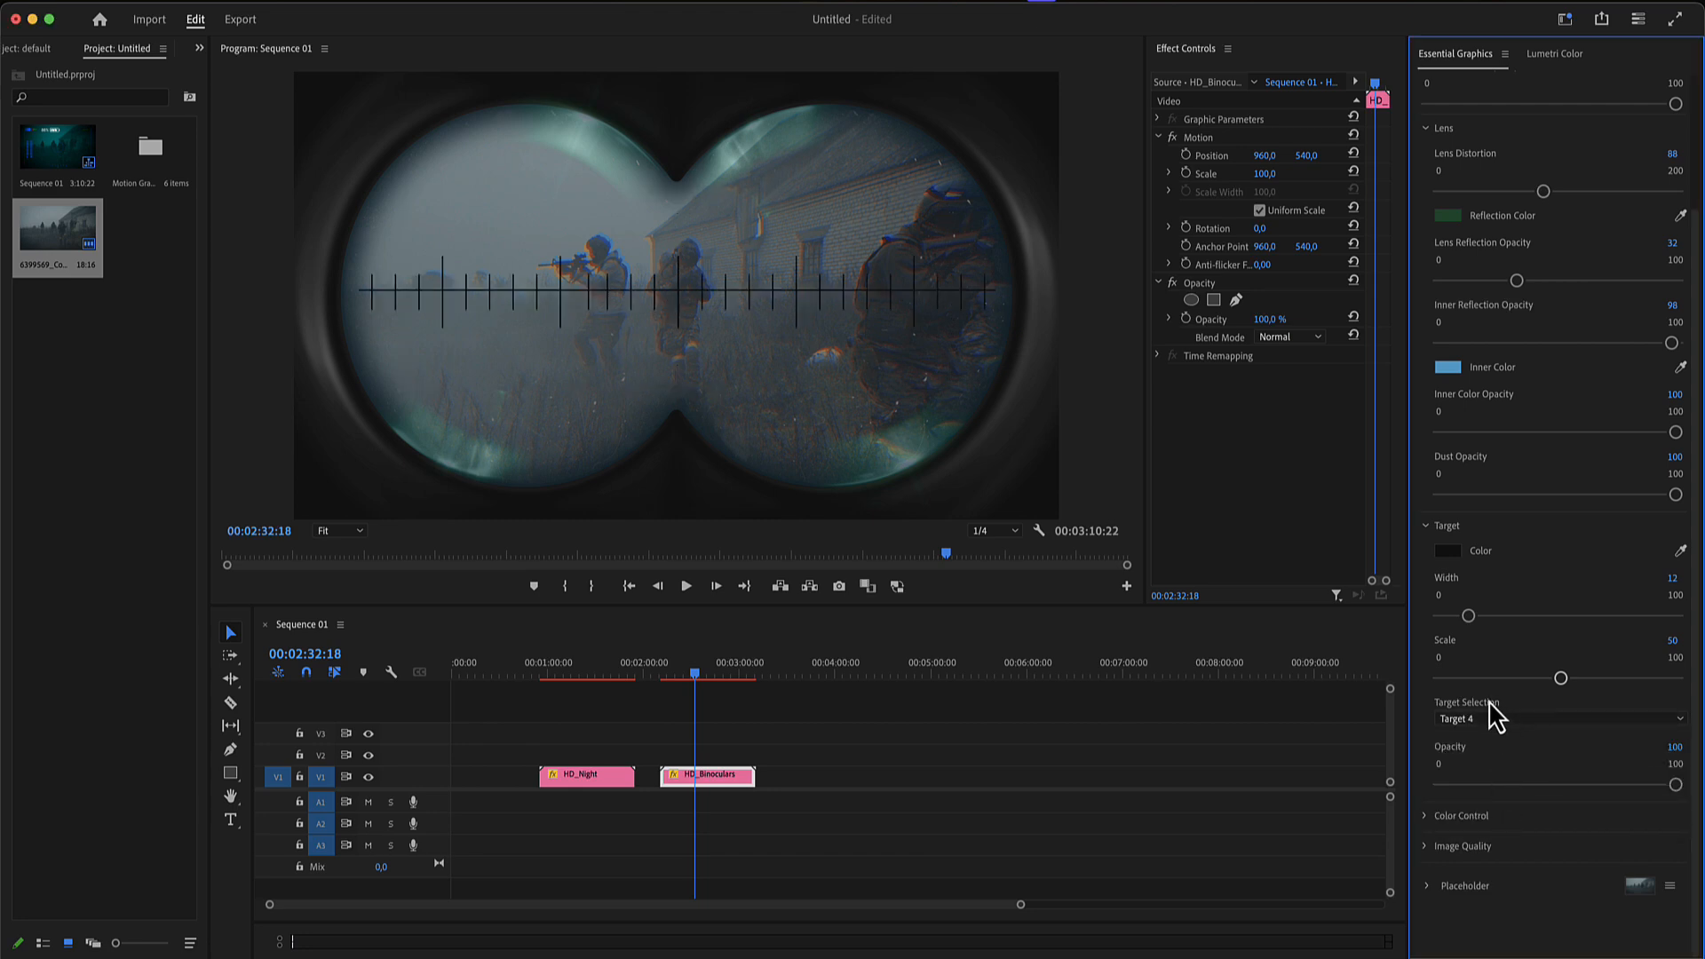
- Tint the binoculars' footage red with Colorize 81, Colorize Saturation 33 and Colorize Lightness 5
click(1529, 819)
drag(1441, 706, 1629, 706)
drag(1440, 804, 1519, 804)
mouse_move(1440, 867)
mouse_down()
mouse_move(1491, 867)
mouse_move(1453, 868)
mouse_up()
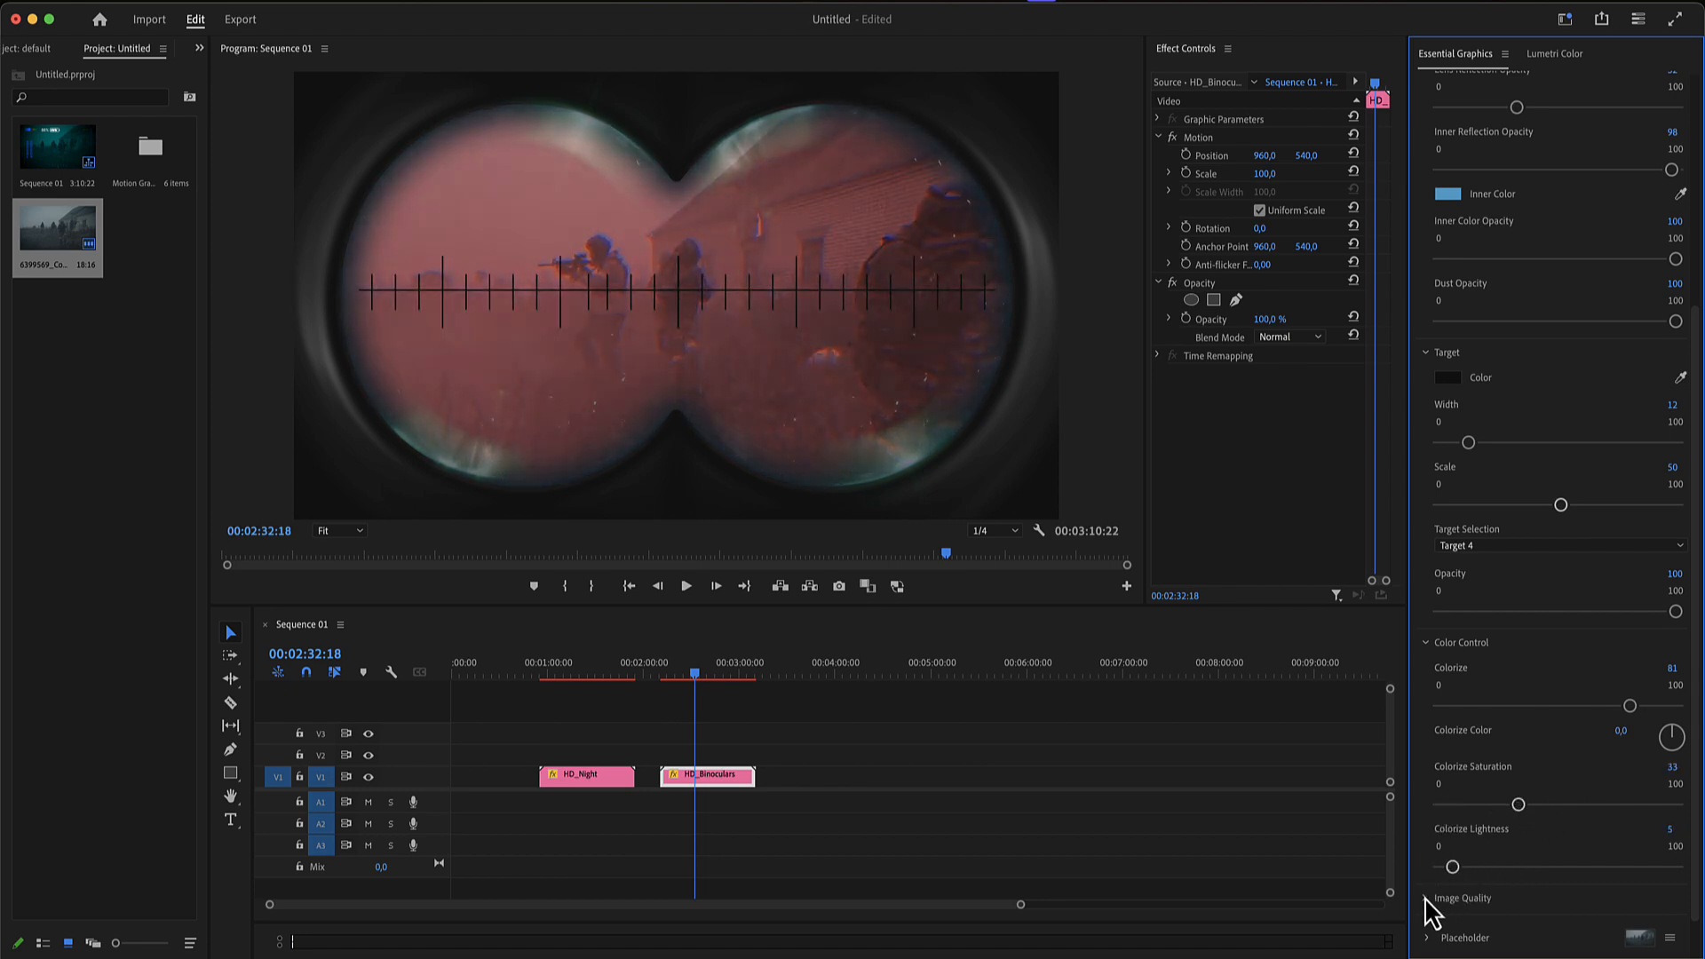
- Add a small amount of Grain to the binoculars' image quality
click(1425, 898)
scroll(1492, 857, down, 5)
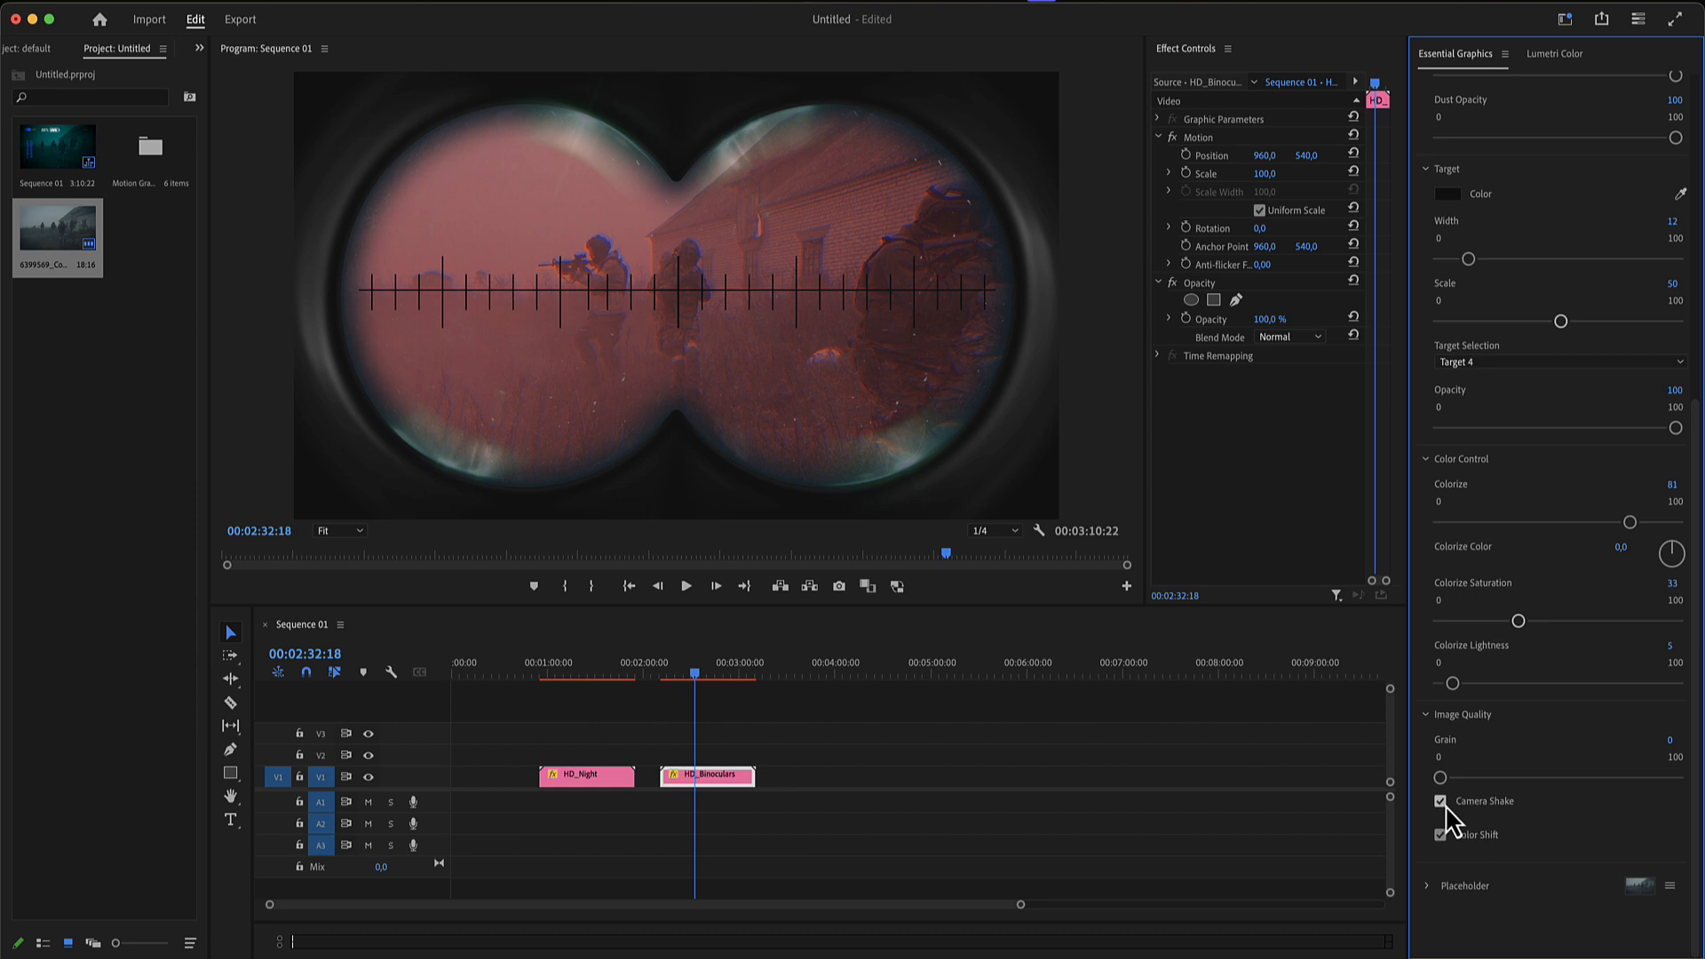
mouse_move(1442, 778)
mouse_down()
mouse_move(1568, 778)
mouse_move(1464, 777)
mouse_up()
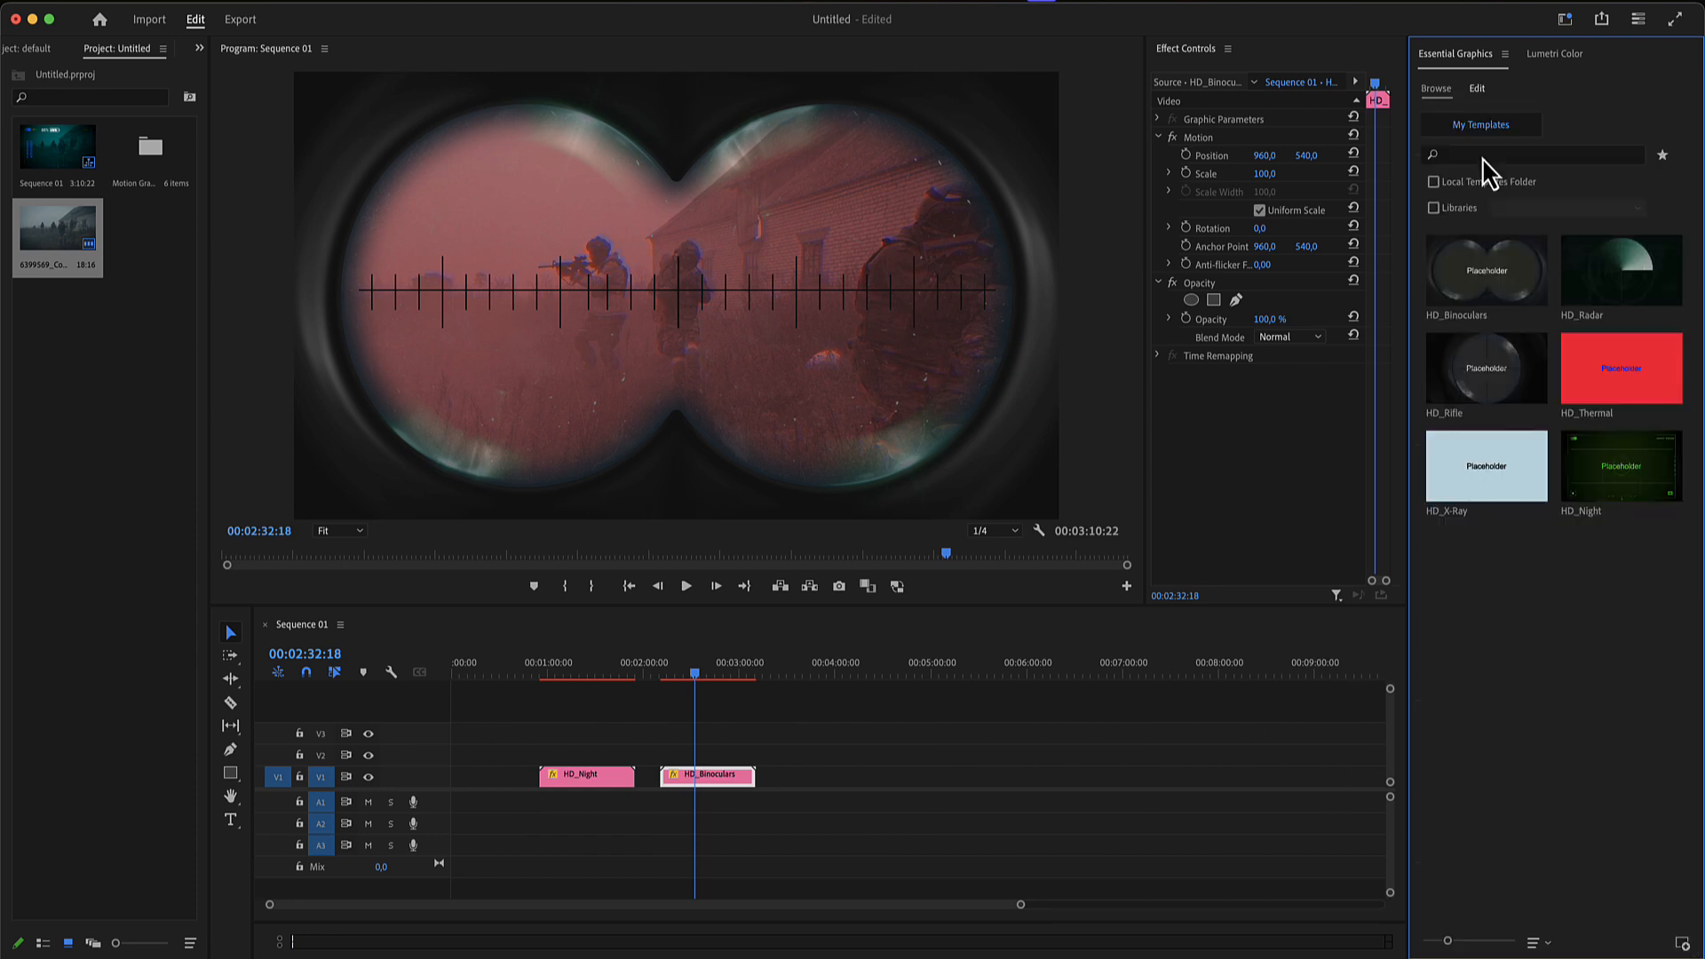
- Add the HD_Rifle template after HD_Binoculars on track V1 and fill its placeholder with the soldier footage clip
drag(1483, 378, 822, 775)
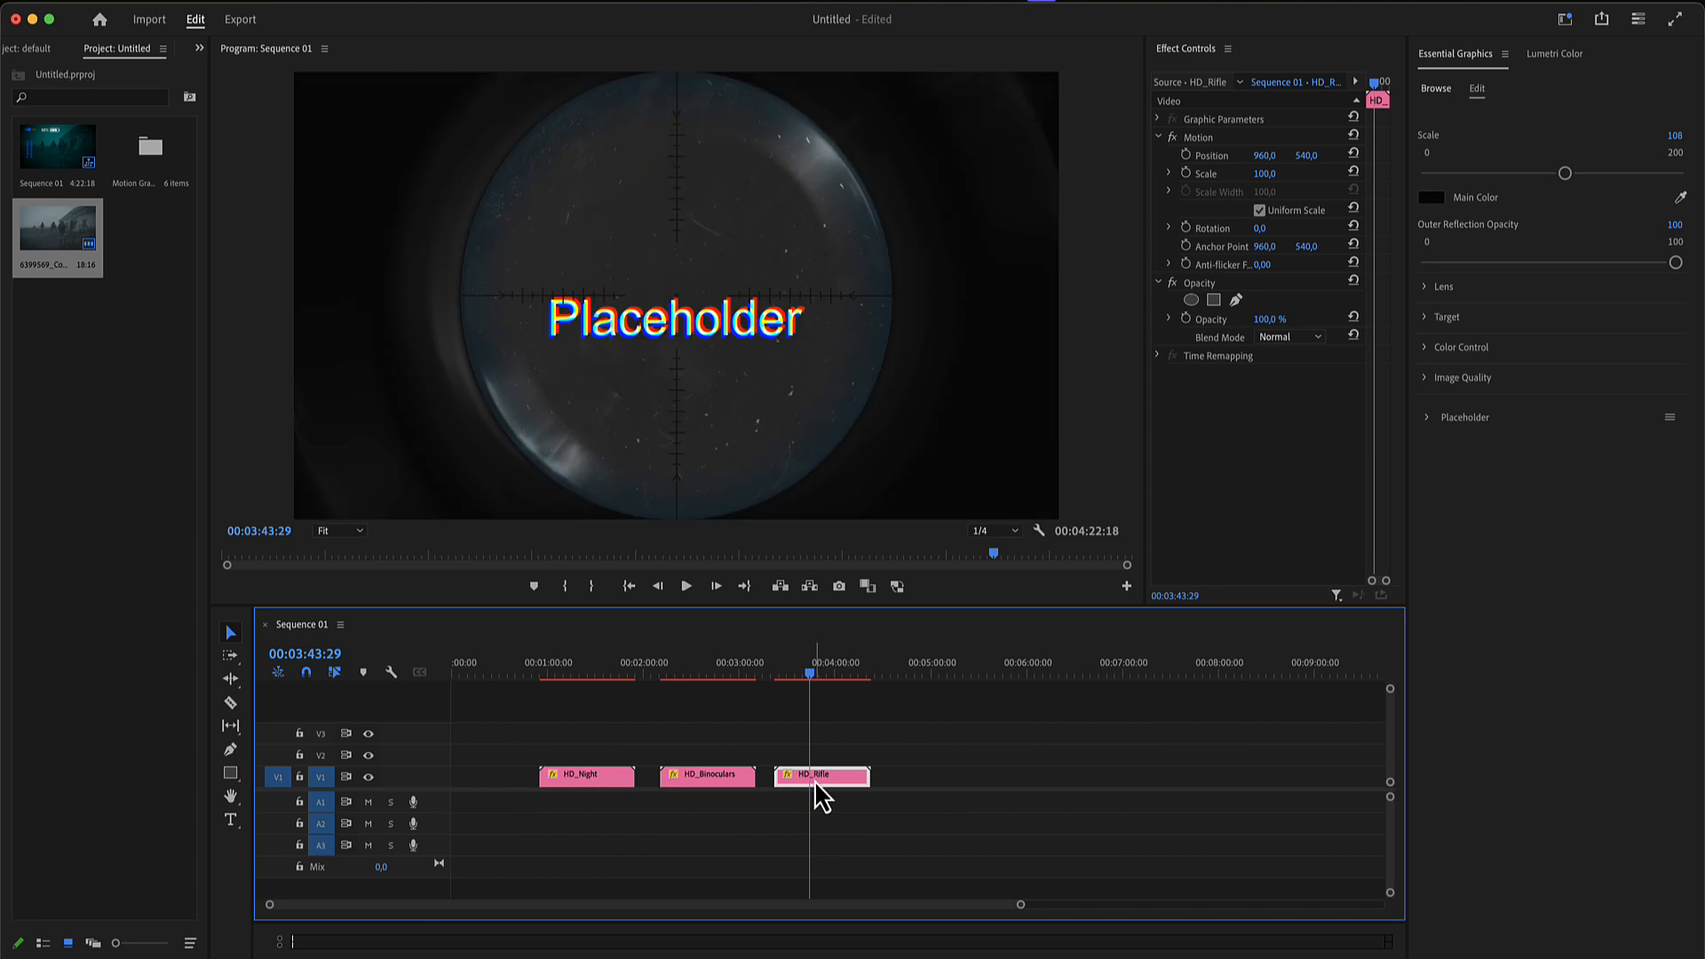
click(1435, 418)
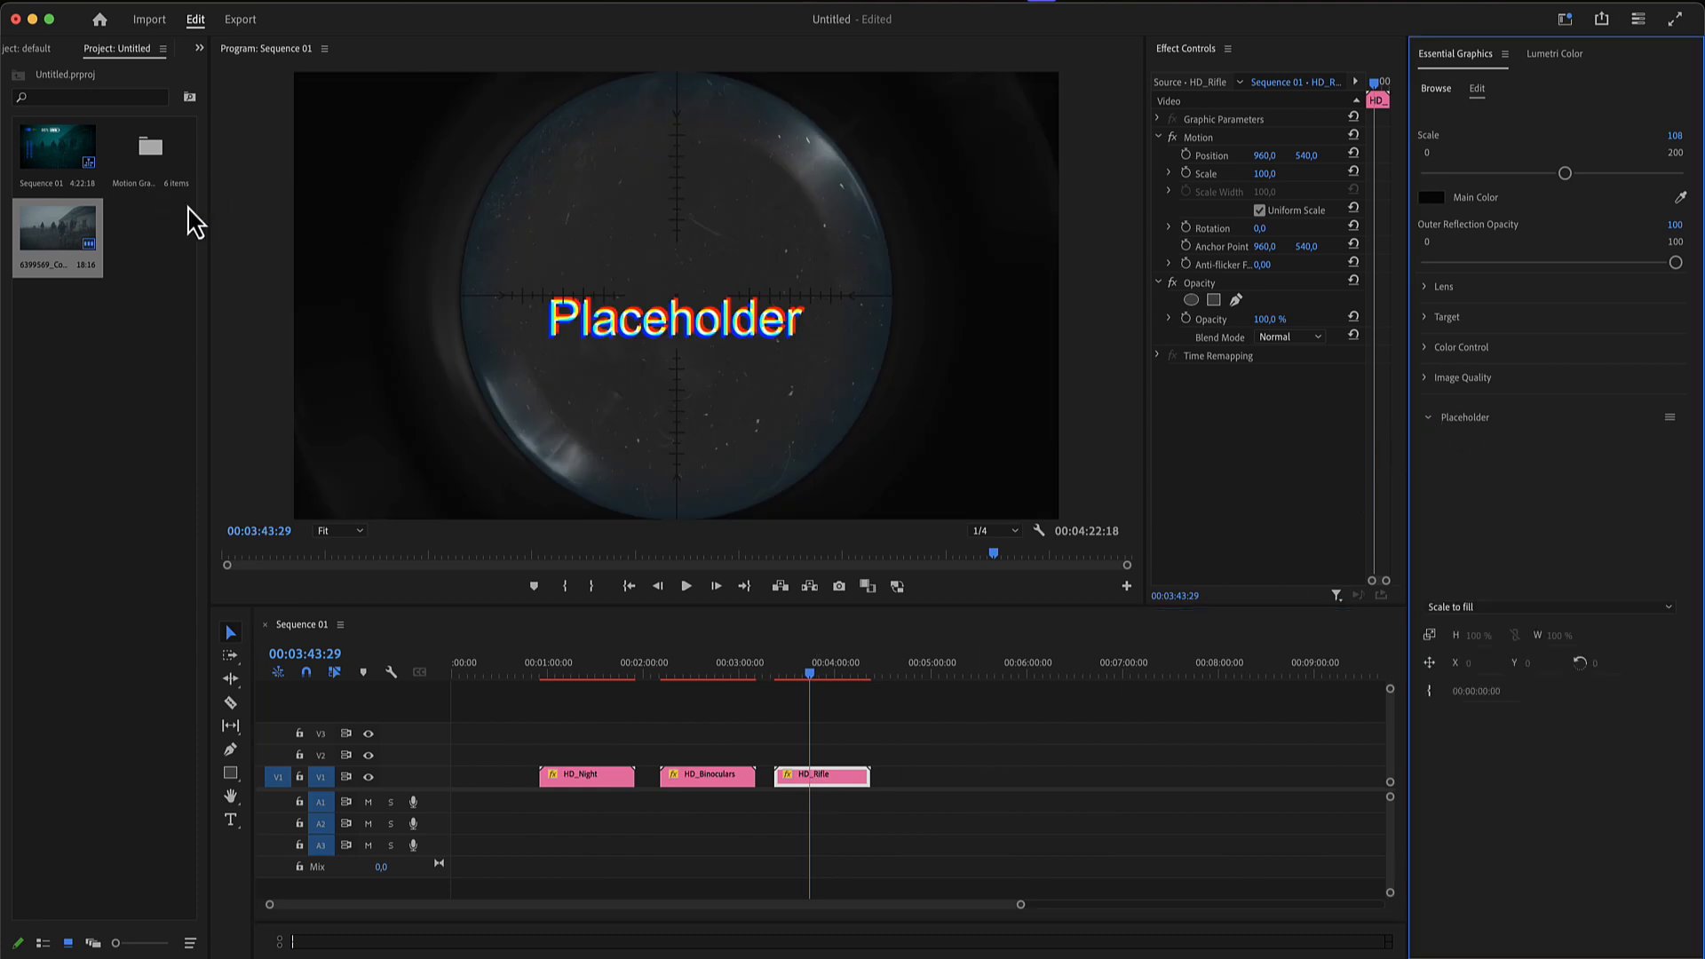
drag(71, 232, 1443, 423)
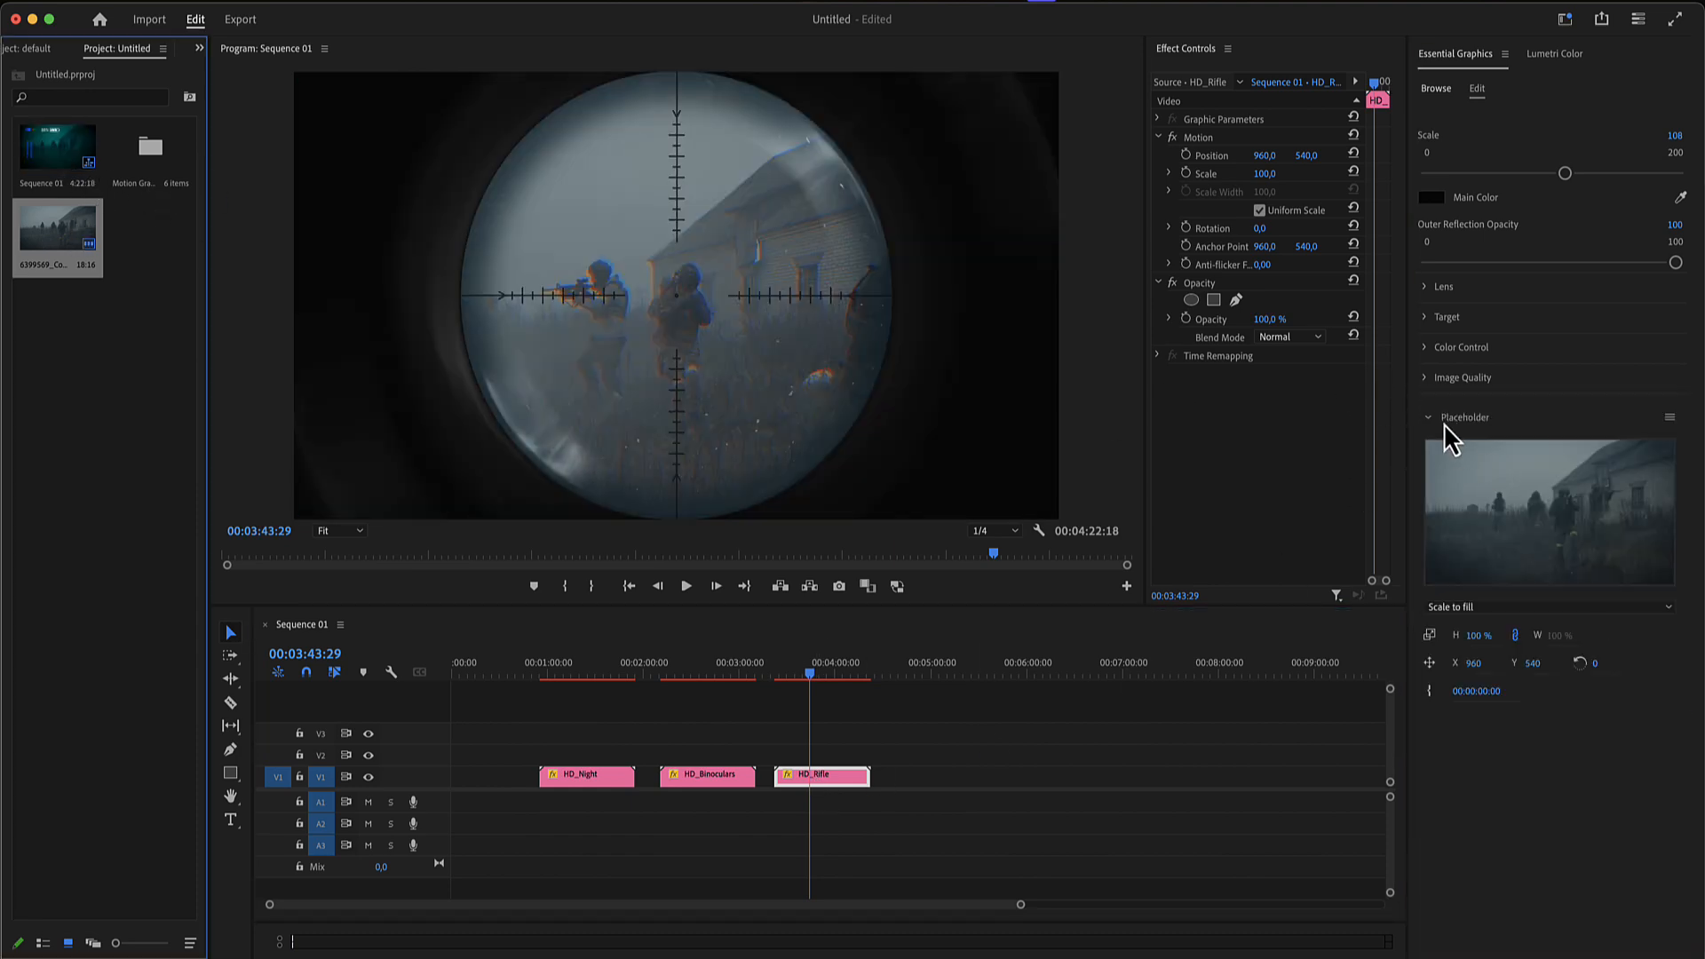
click(1431, 418)
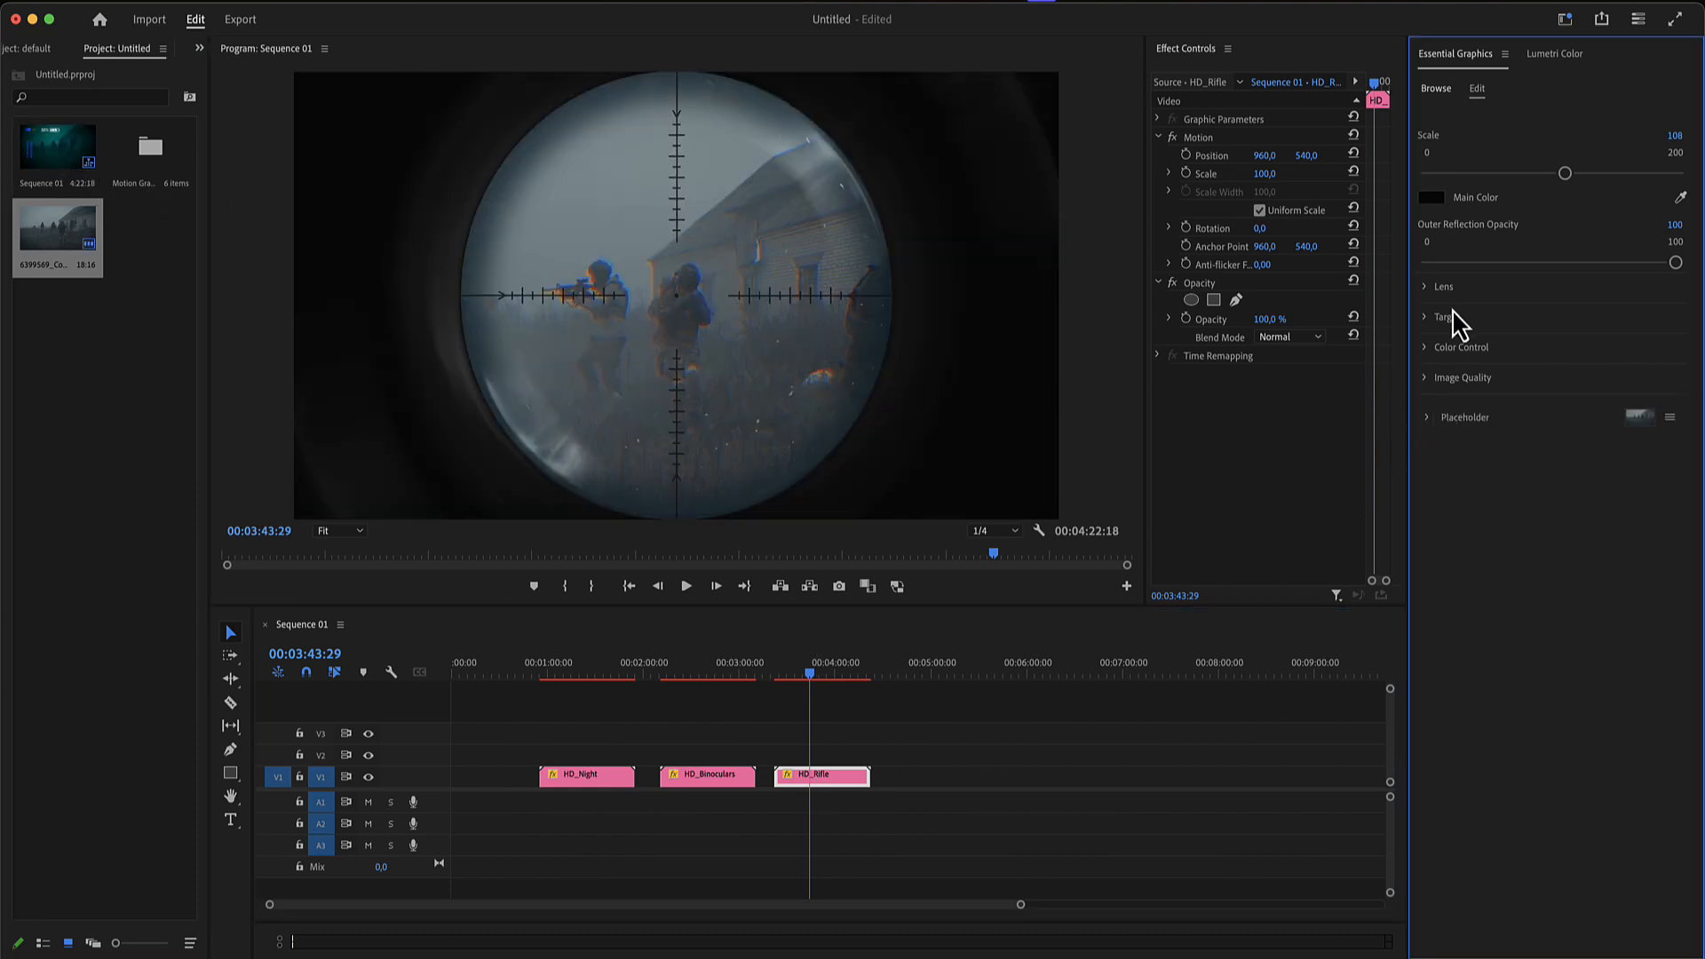
- Try a dark blue Main Color and an Outer Reflection Opacity of 1 on the rifle scope, undoing each change
click(1435, 202)
drag(883, 515, 863, 535)
click(1021, 380)
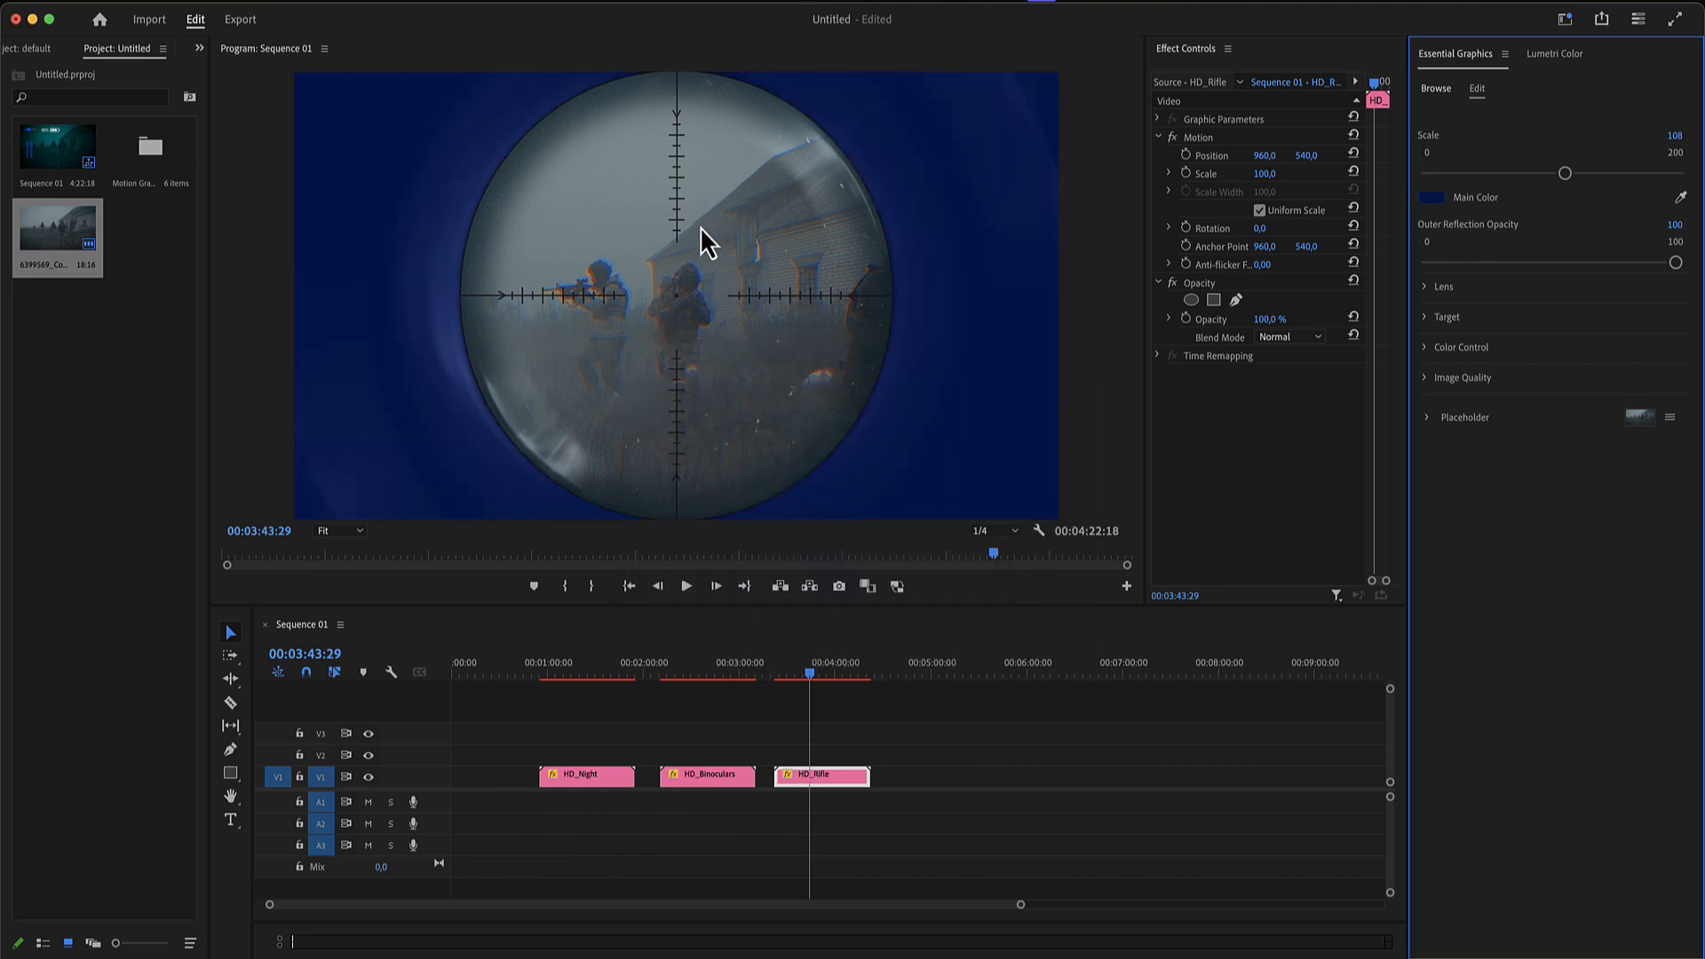
key(super+z)
drag(1671, 271, 1289, 273)
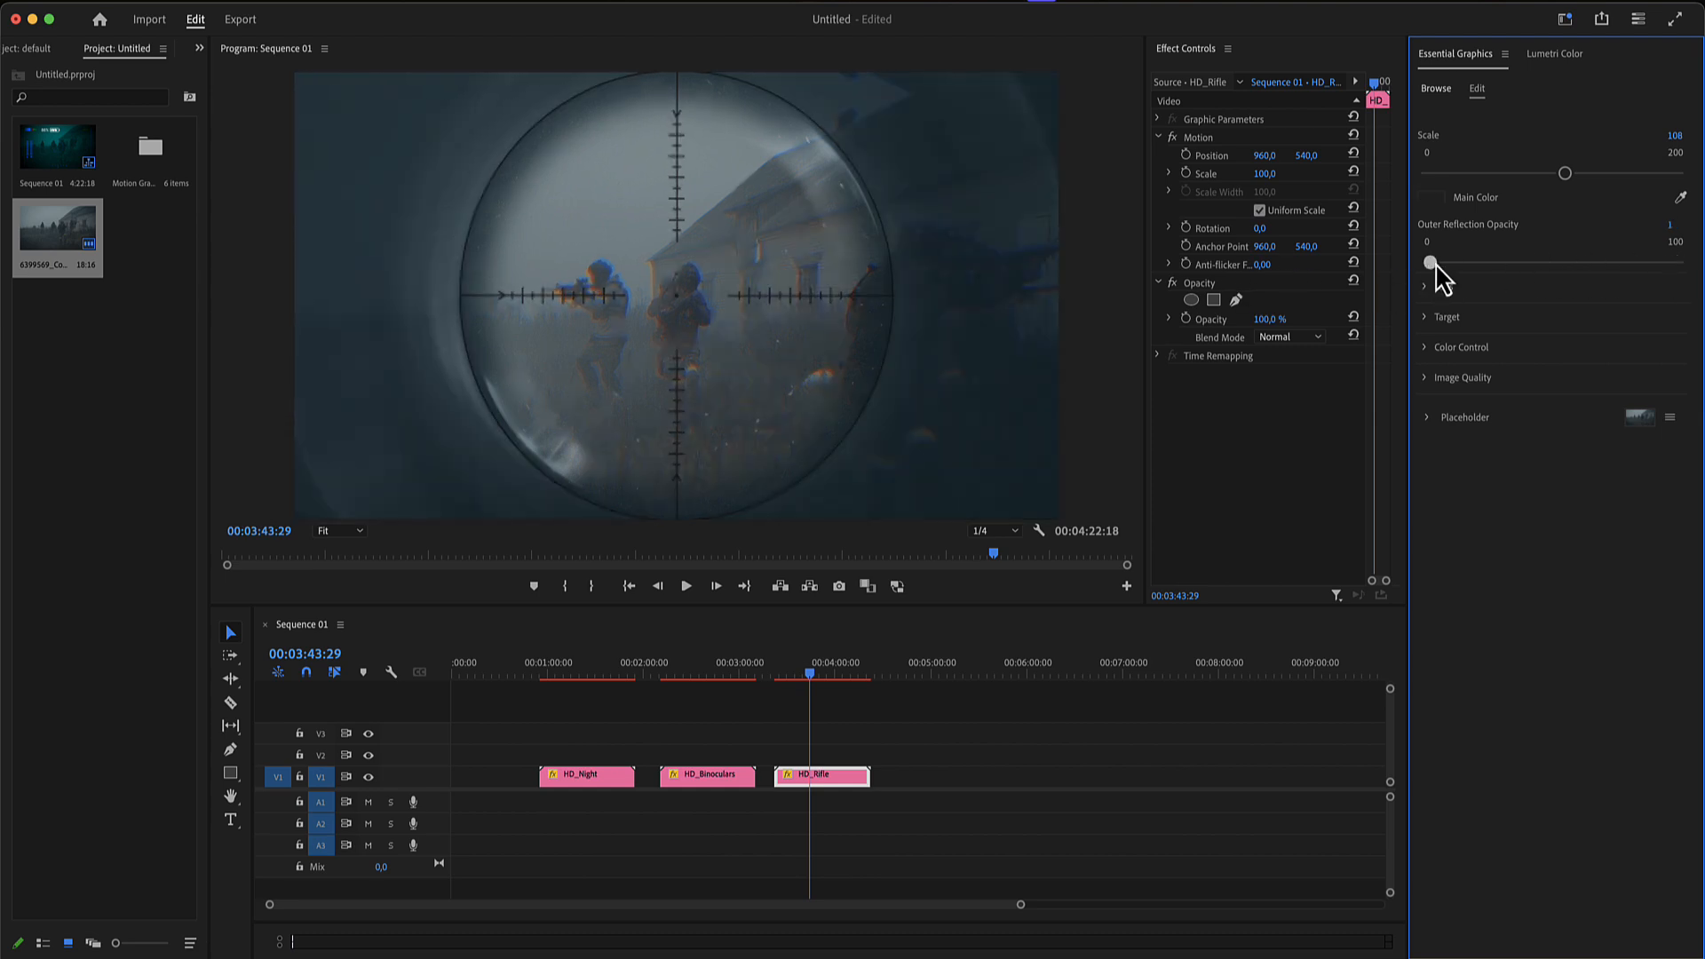
key(super+z)
- Set the rifle scope's Lens Distortion to 124, Reflection Opacity to 84, Inner Reflection Opacity to 69 and Inner Color Opacity to 35
click(1434, 287)
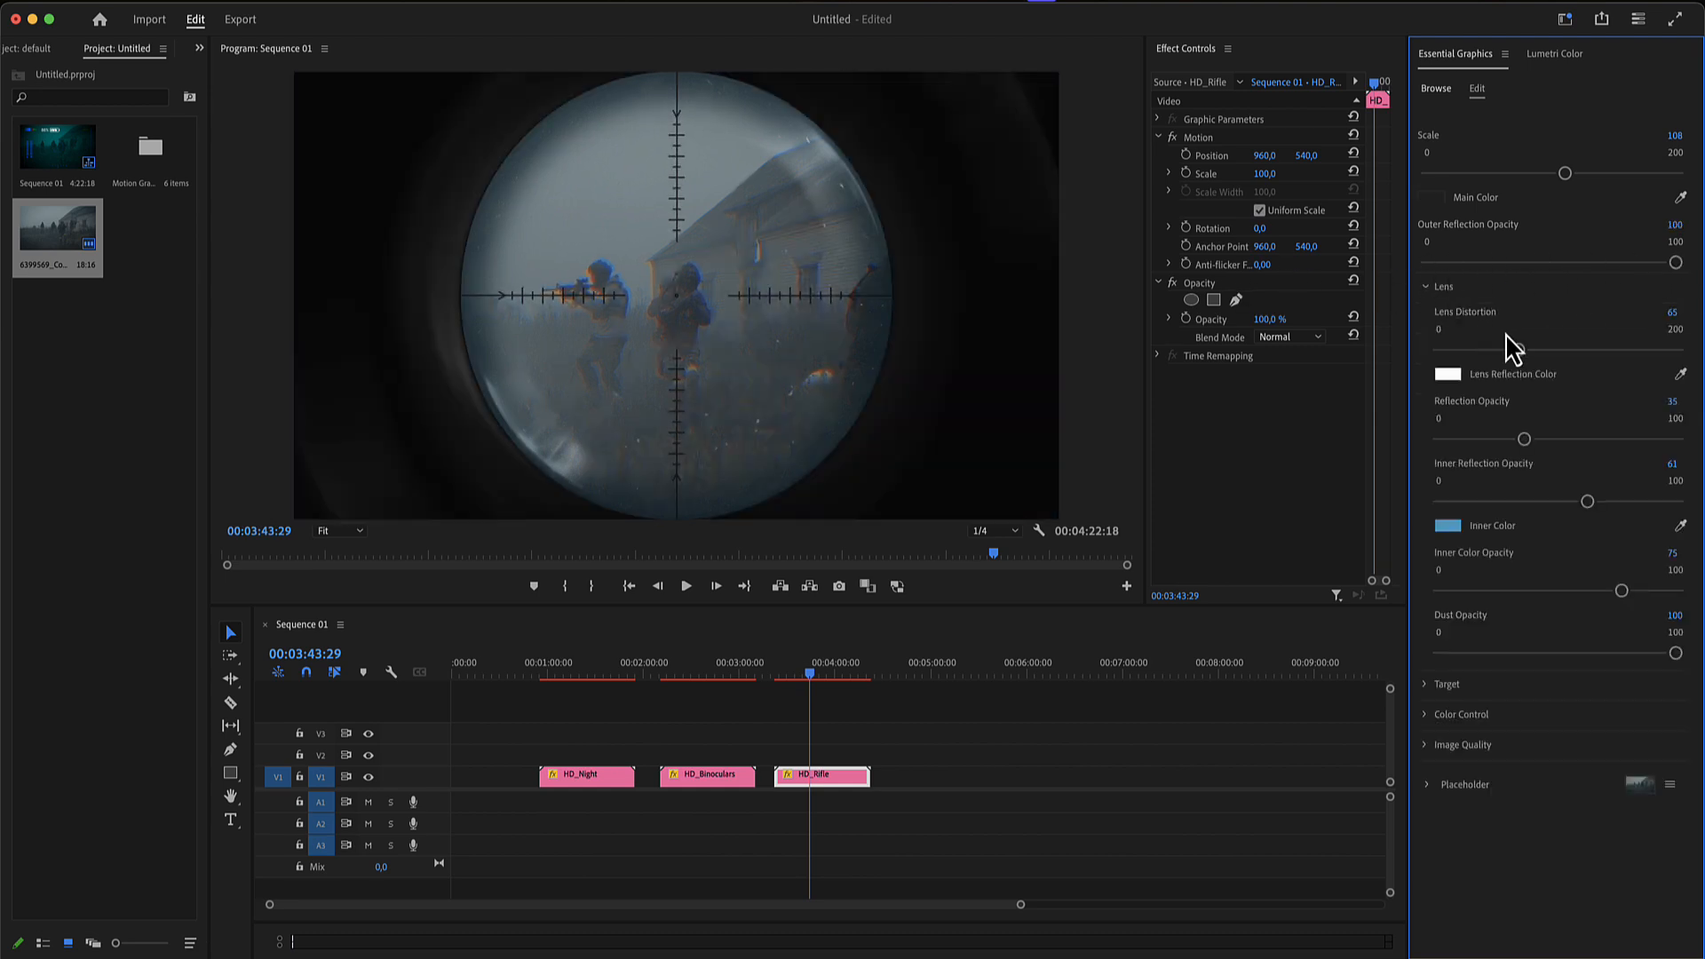
drag(1519, 350, 1587, 350)
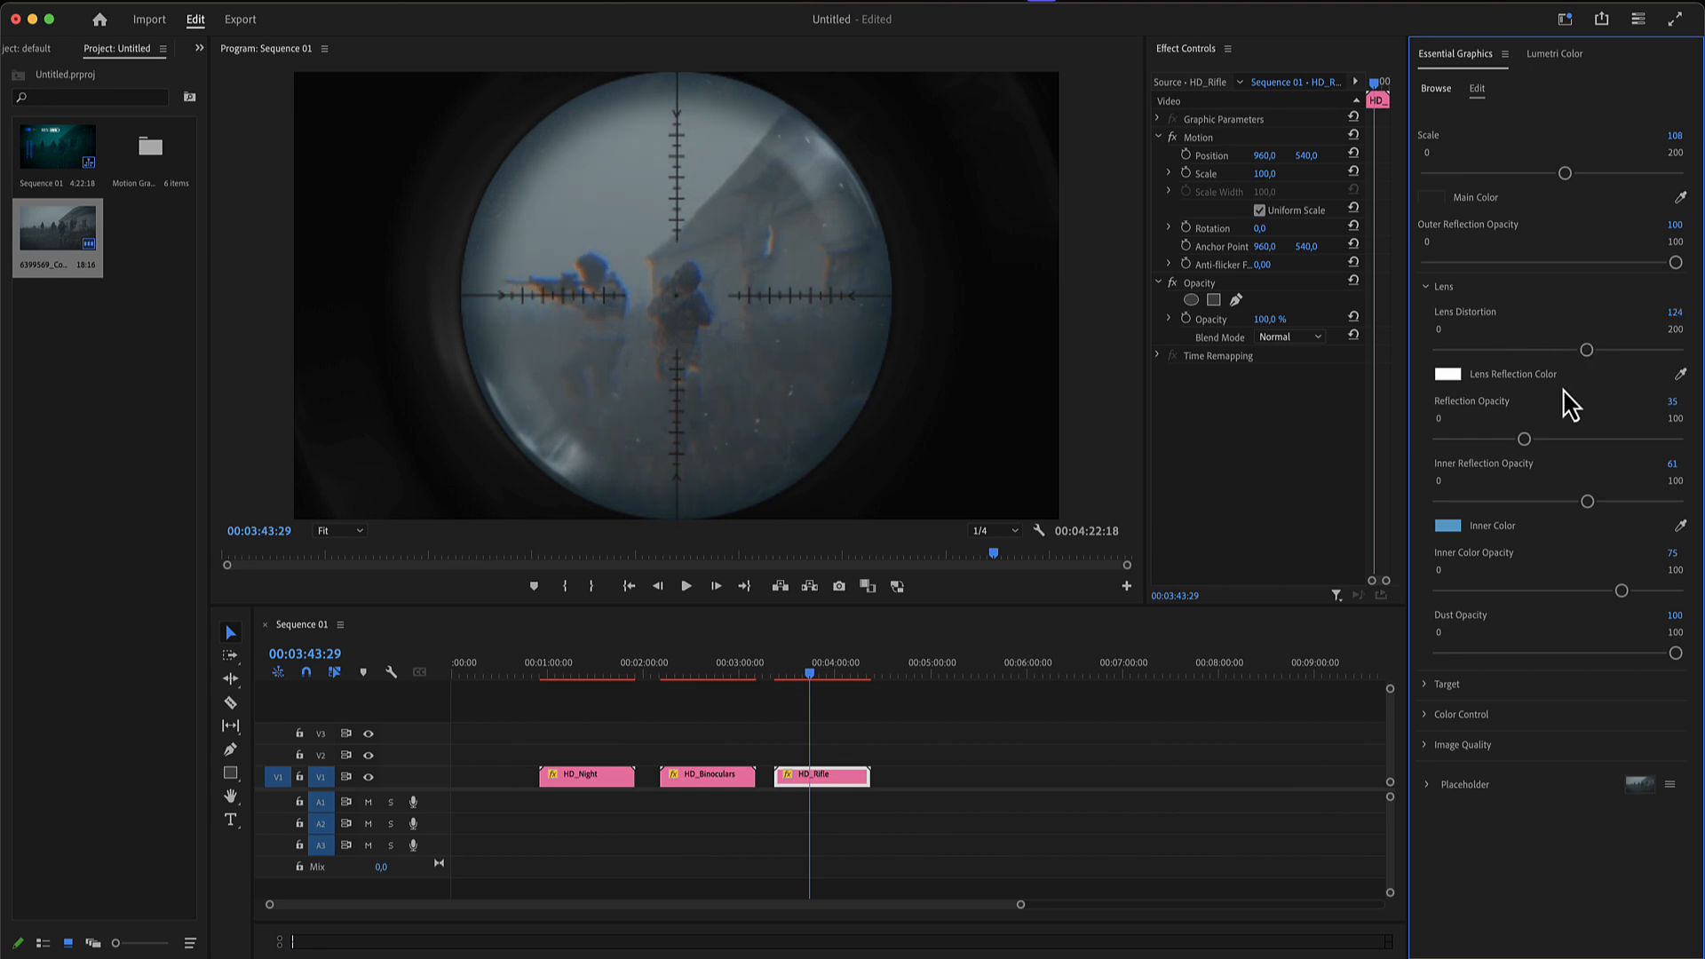
drag(1531, 440, 1604, 504)
drag(1622, 591, 1522, 592)
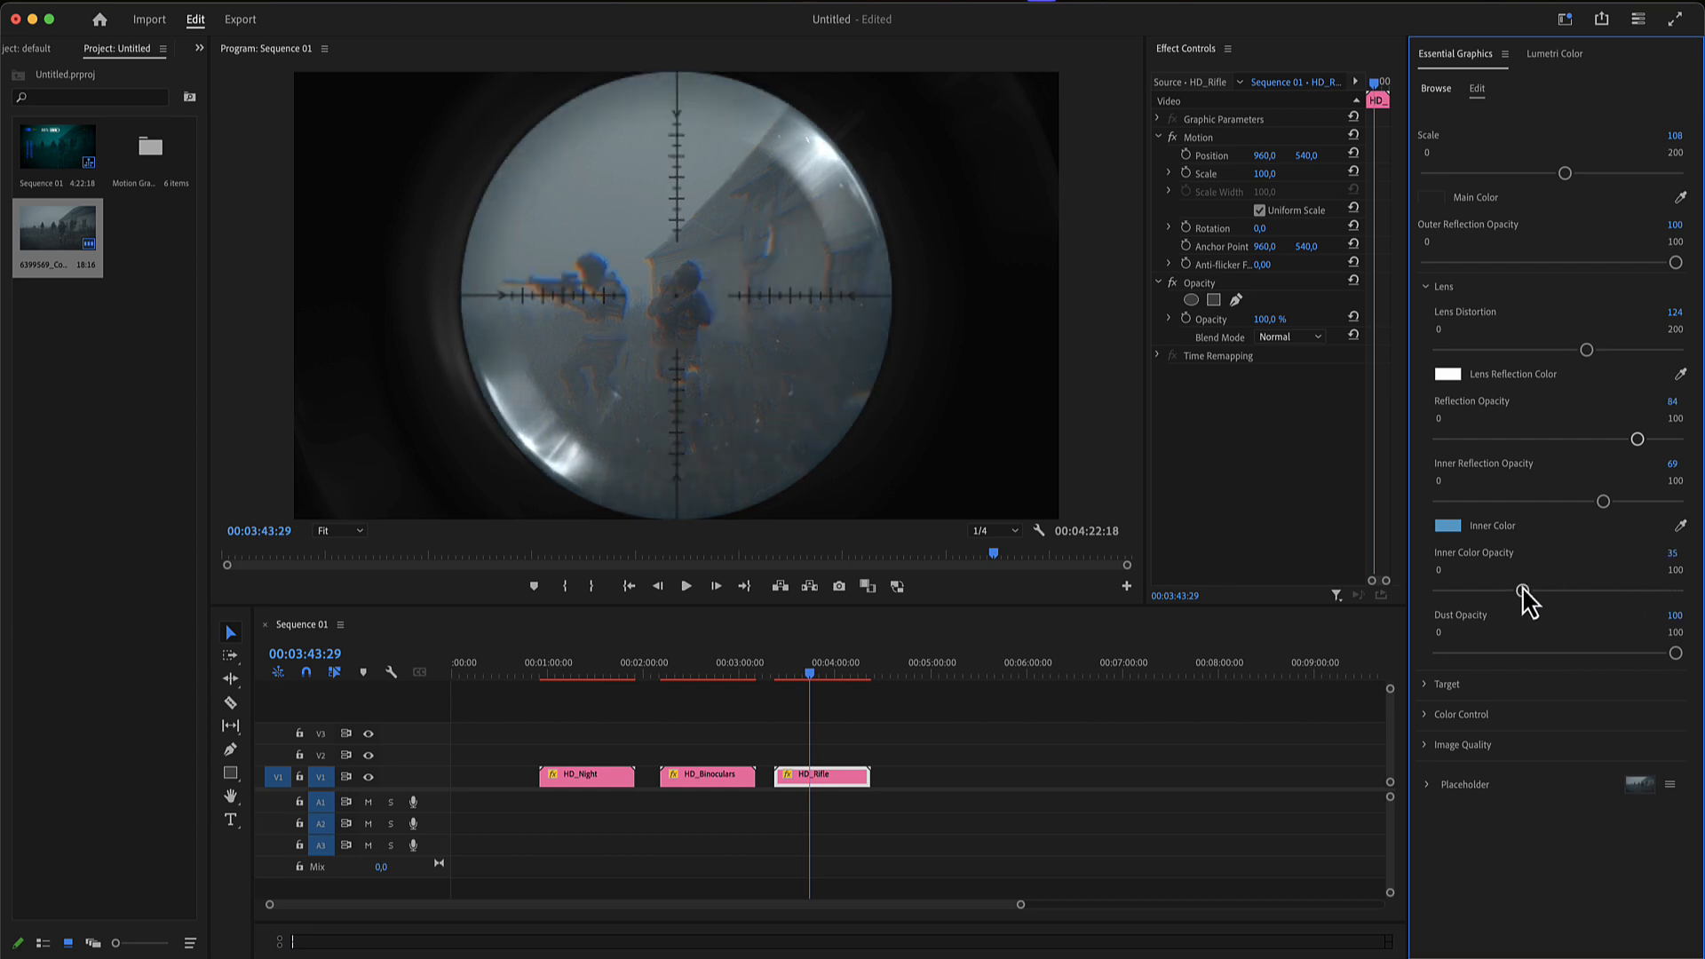
- Add the HD_Radar template after HD_Rifle on track V1 and fill its placeholder with the soldier footage clip
click(1435, 88)
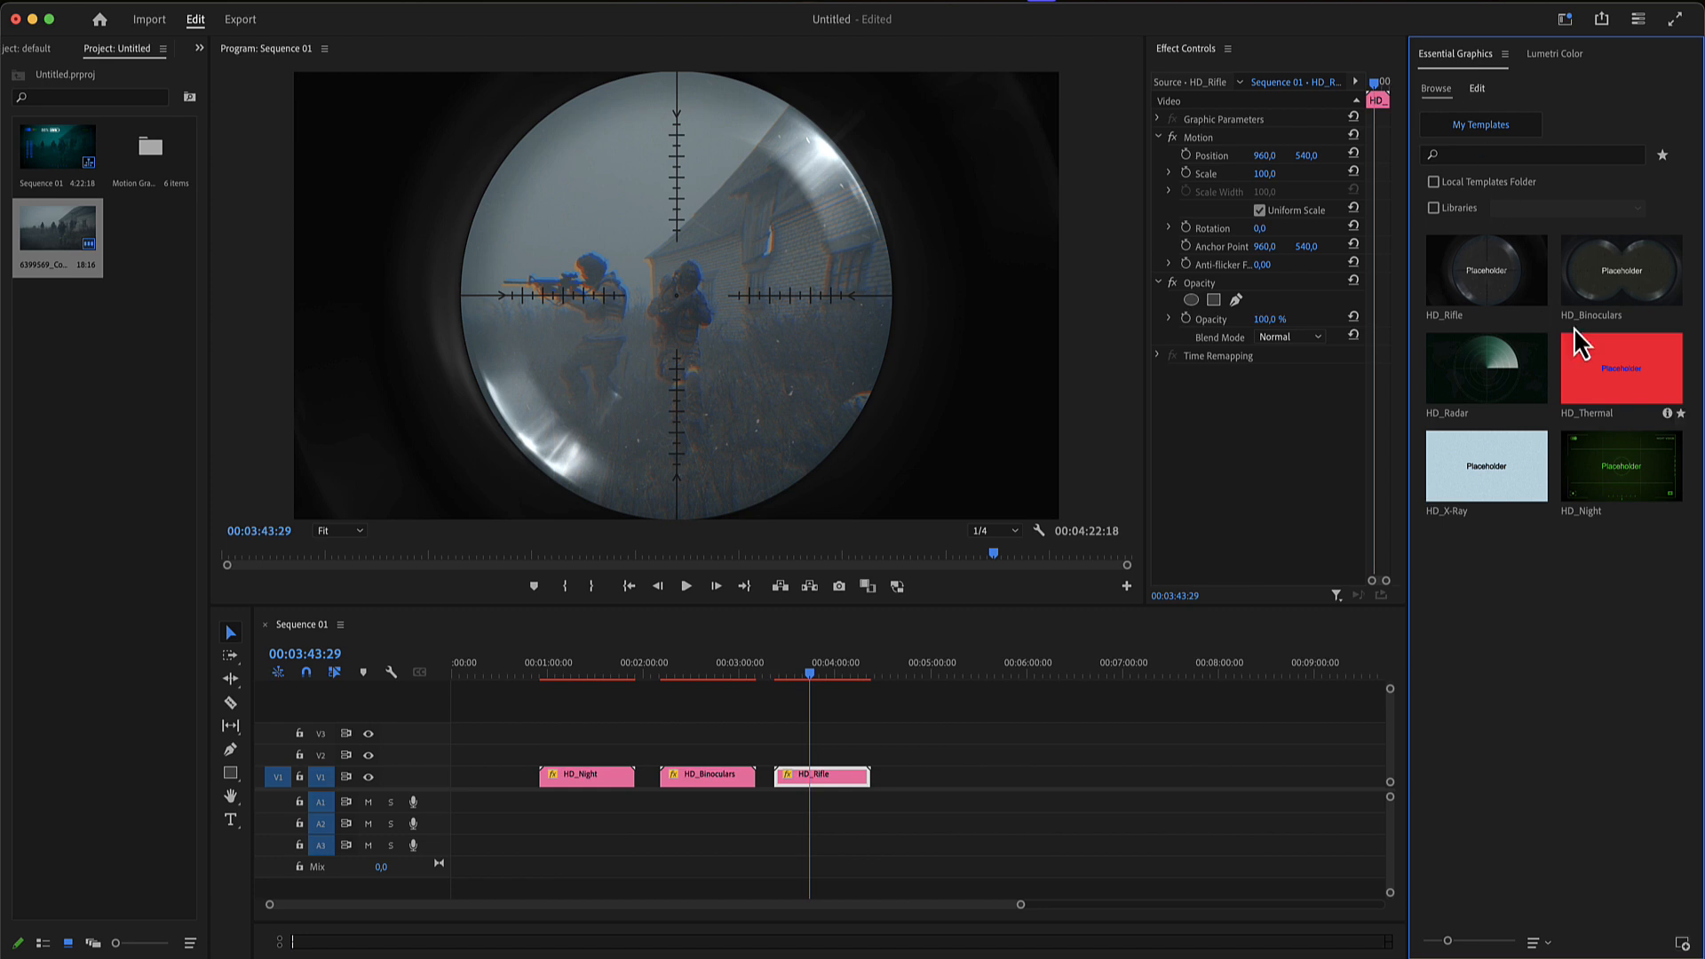
drag(1507, 400, 914, 787)
click(928, 662)
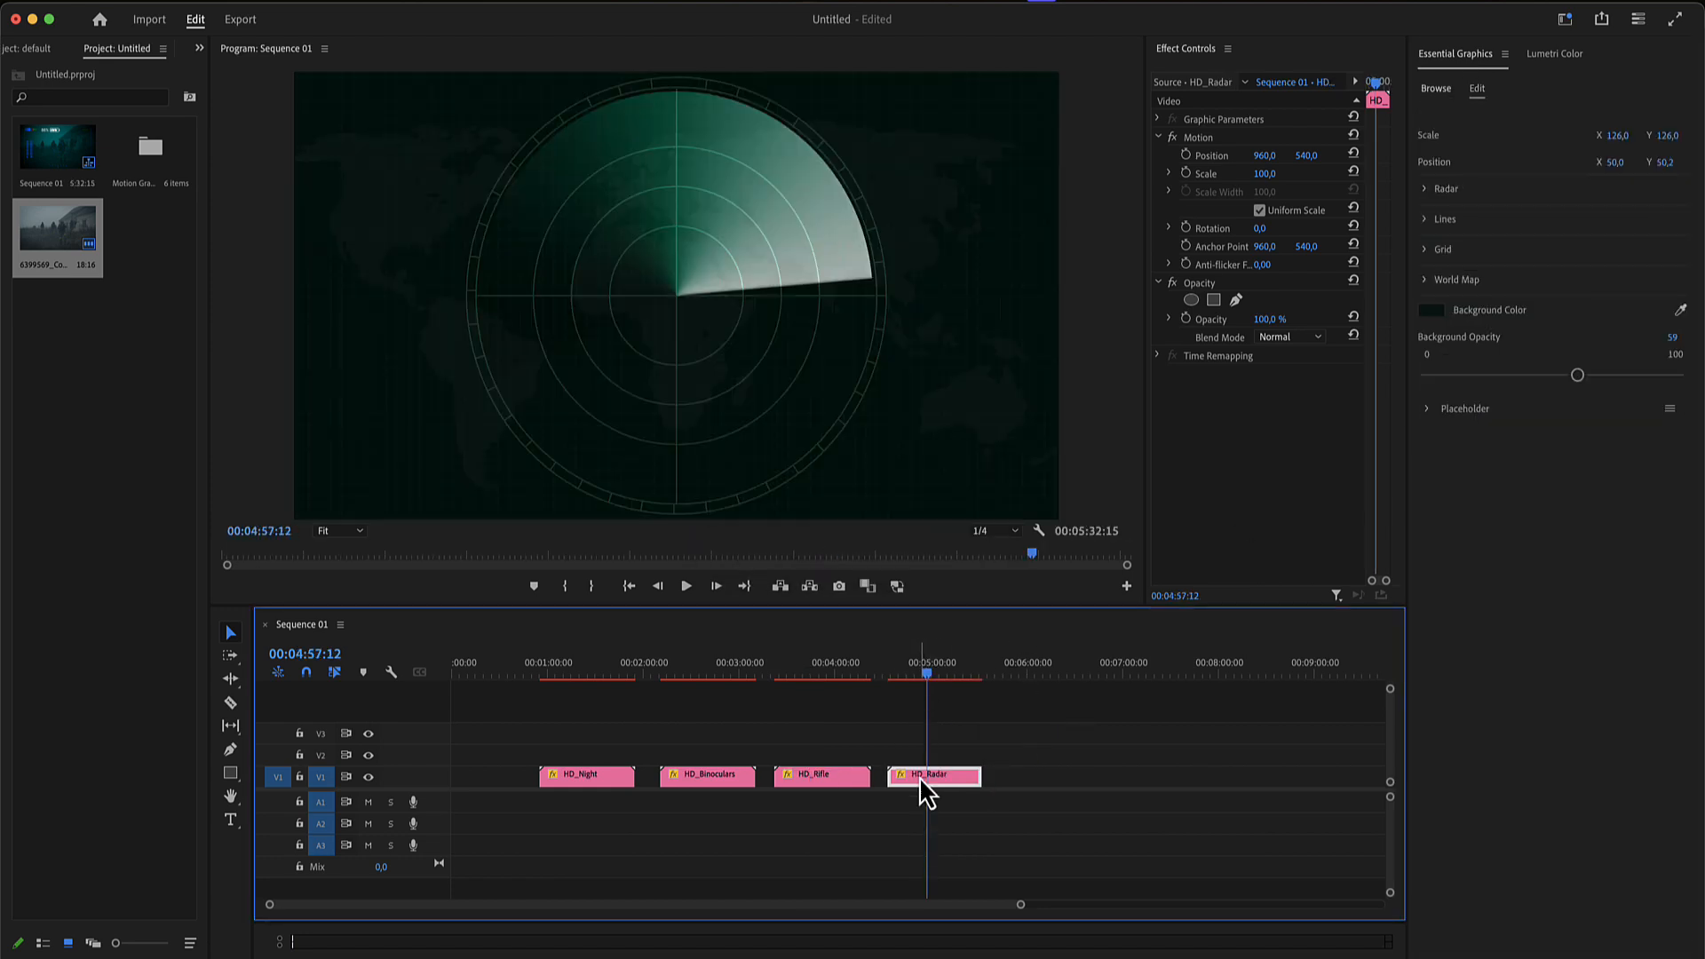
click(1428, 409)
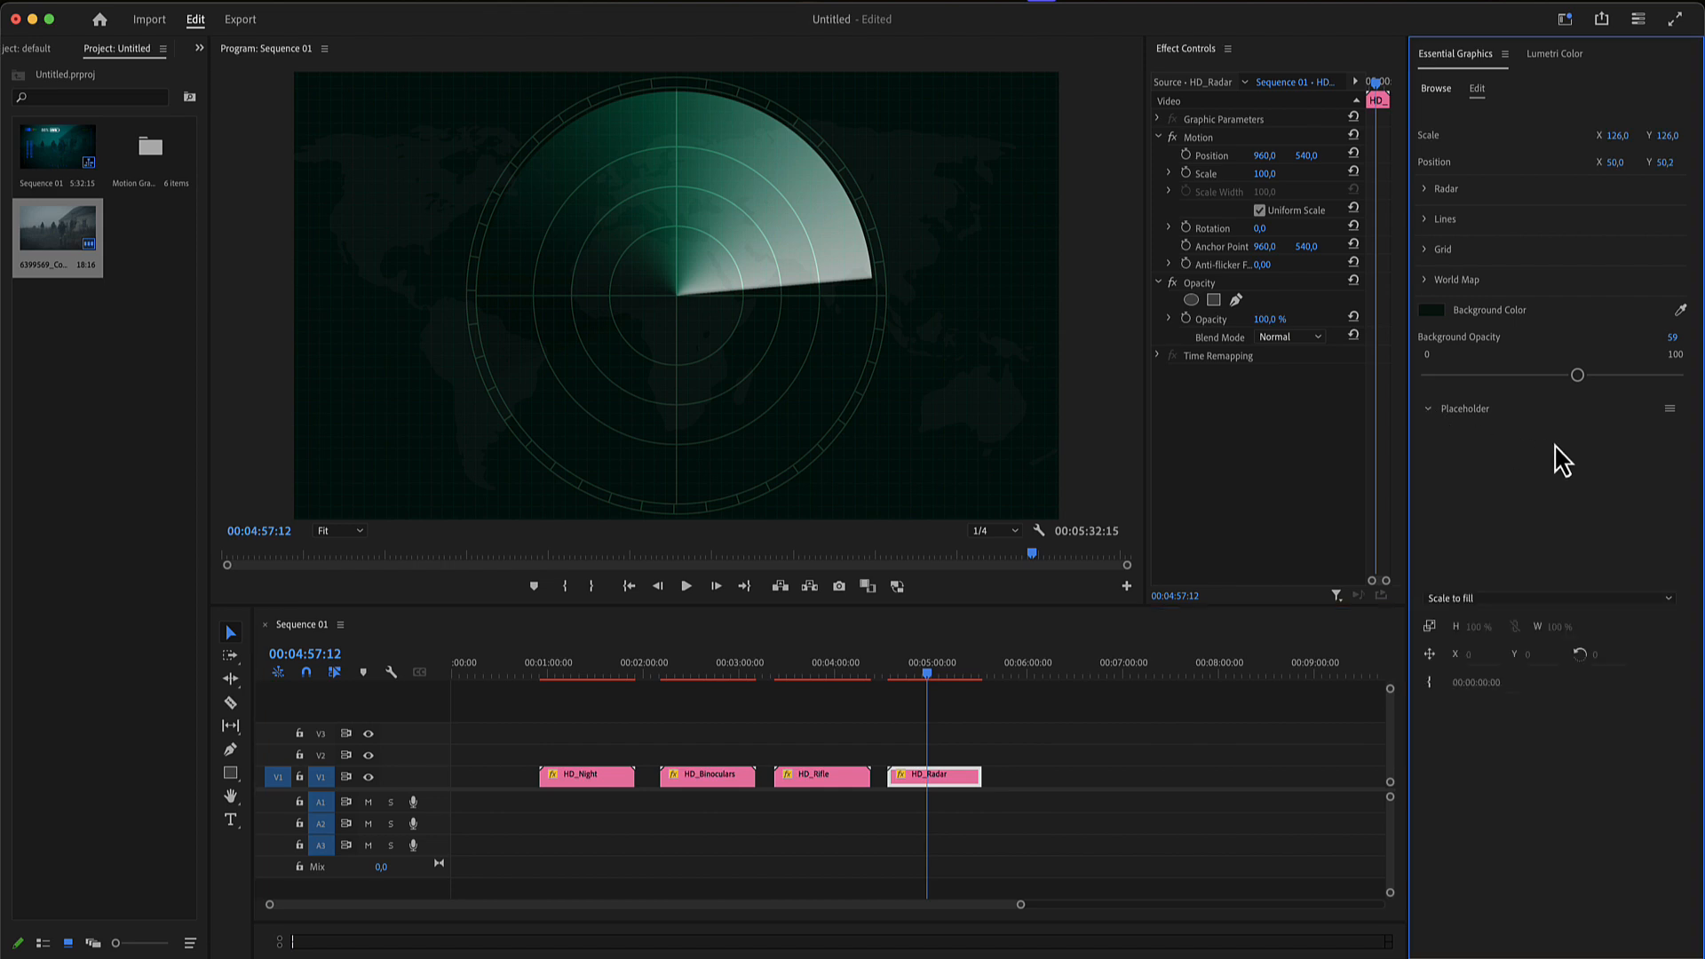
drag(58, 236, 1426, 435)
click(1427, 409)
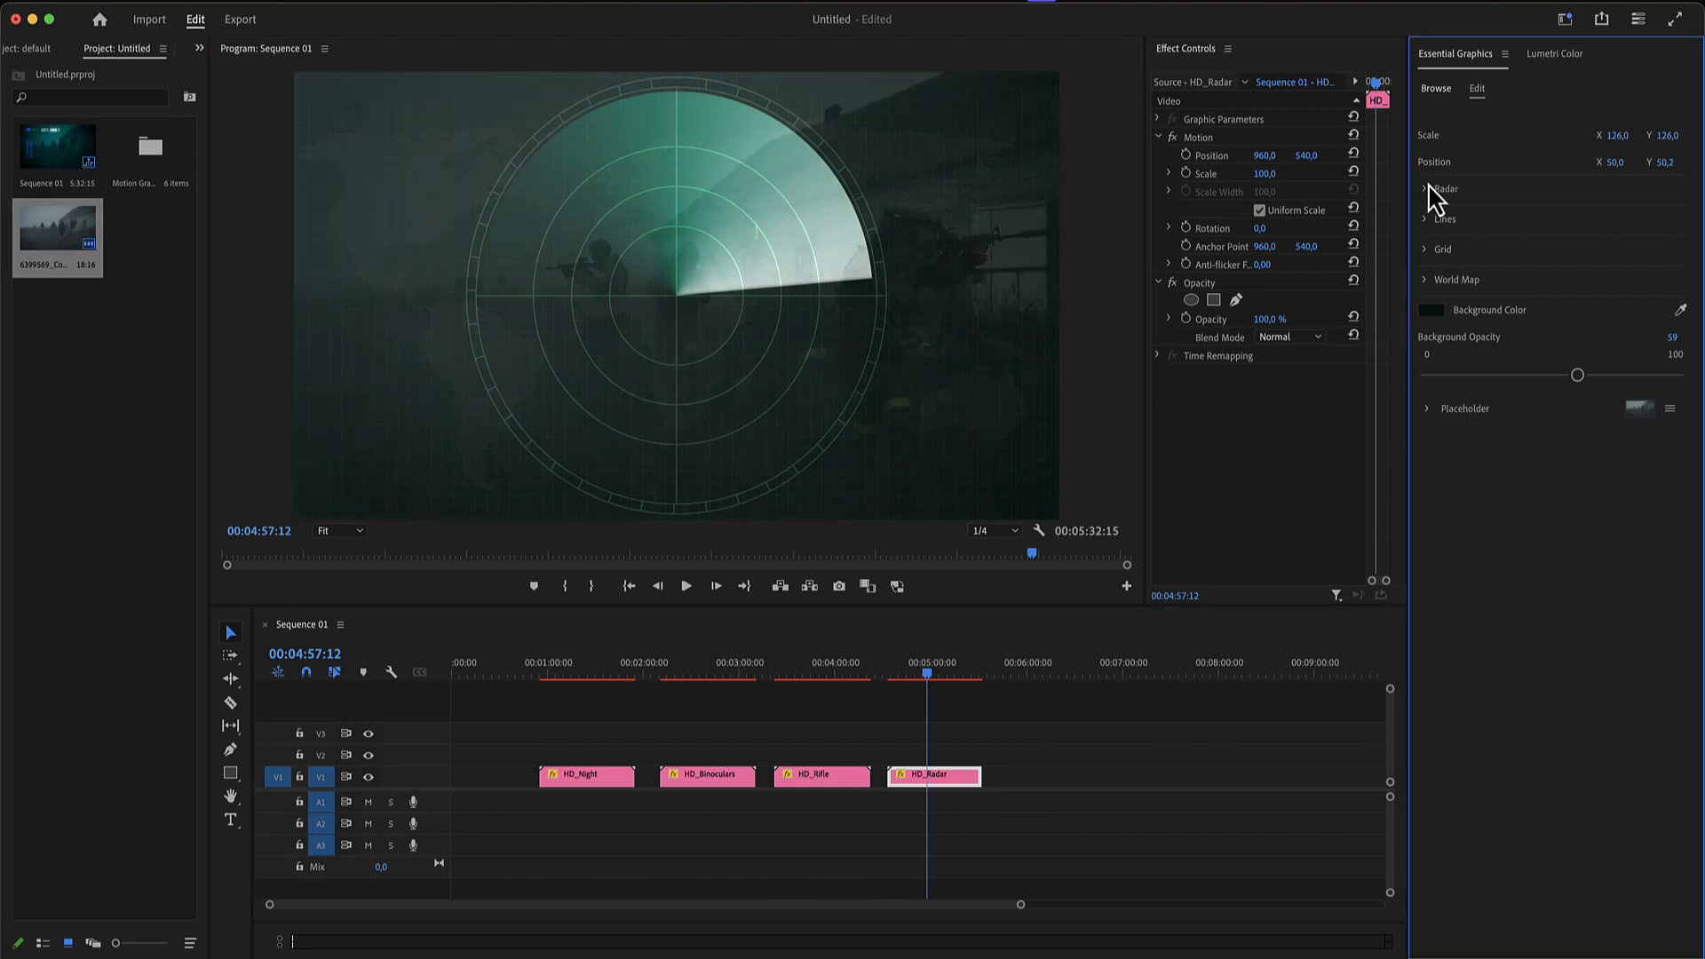
- Set the radar overlay's Scale to 170 and its radar Opacity to 77
mouse_move(1612, 169)
mouse_down()
mouse_move(1634, 164)
mouse_move(1619, 138)
mouse_up()
key(super+z)
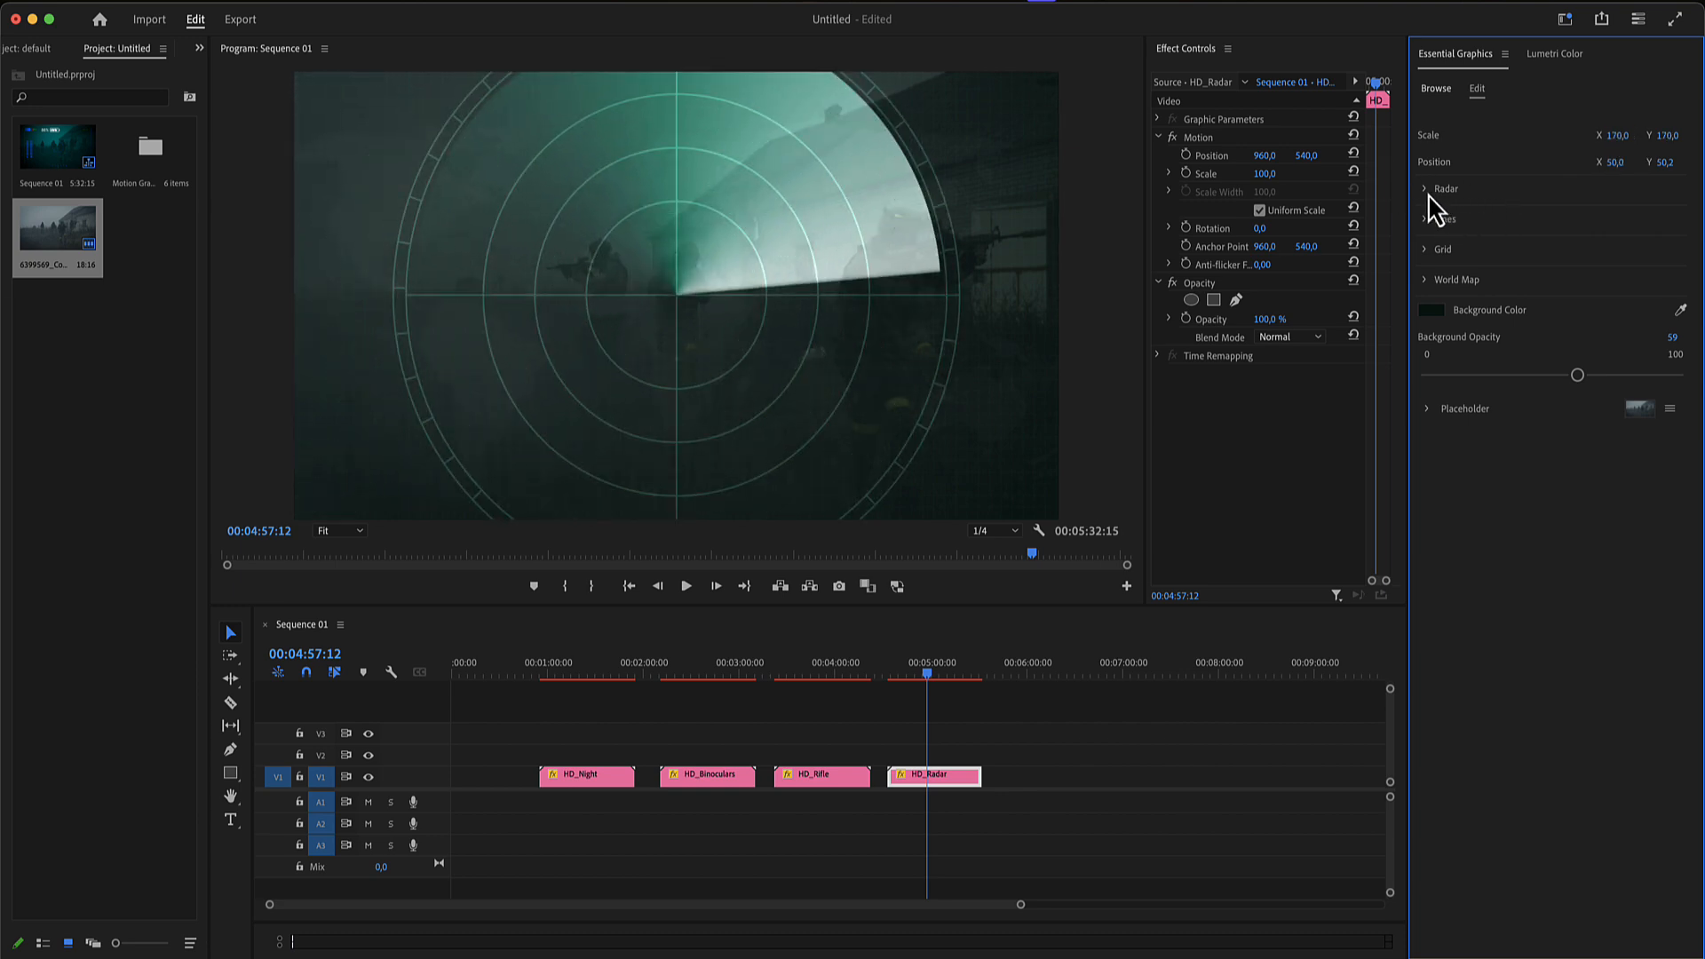
click(1426, 190)
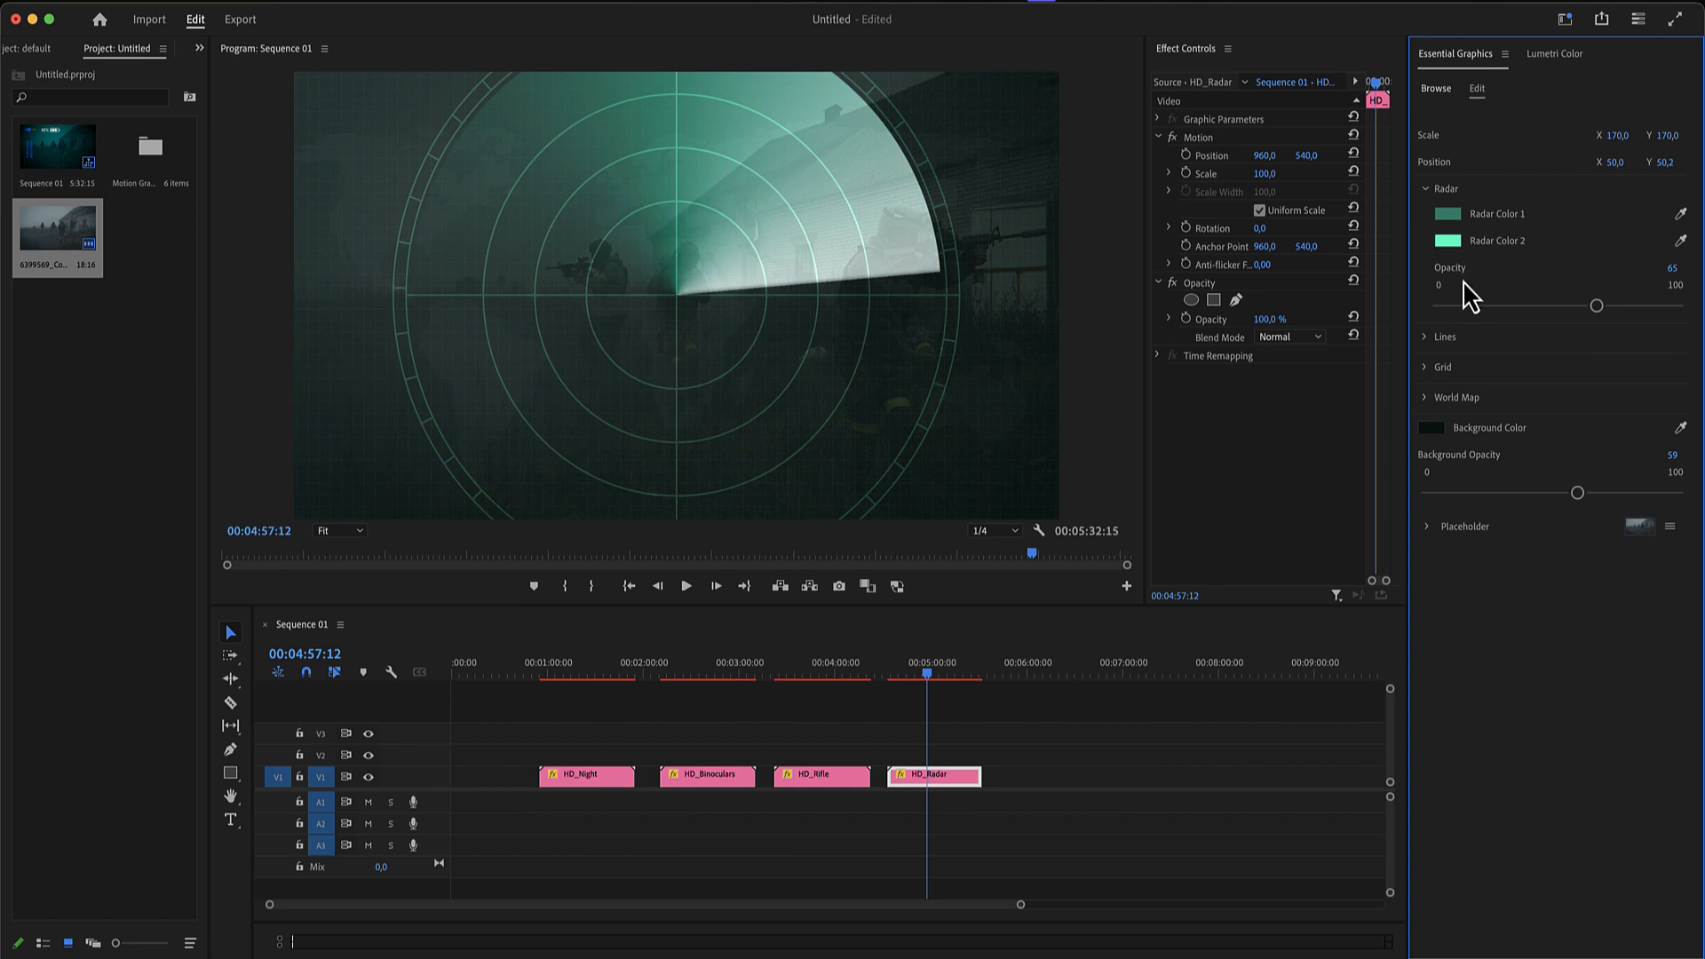
mouse_move(1595, 306)
mouse_down()
mouse_move(1673, 307)
mouse_move(1624, 307)
mouse_up()
- Set the radar's Lines Width to 19, Lines Opacity to 37 and Lines Spacing to 51
click(1425, 337)
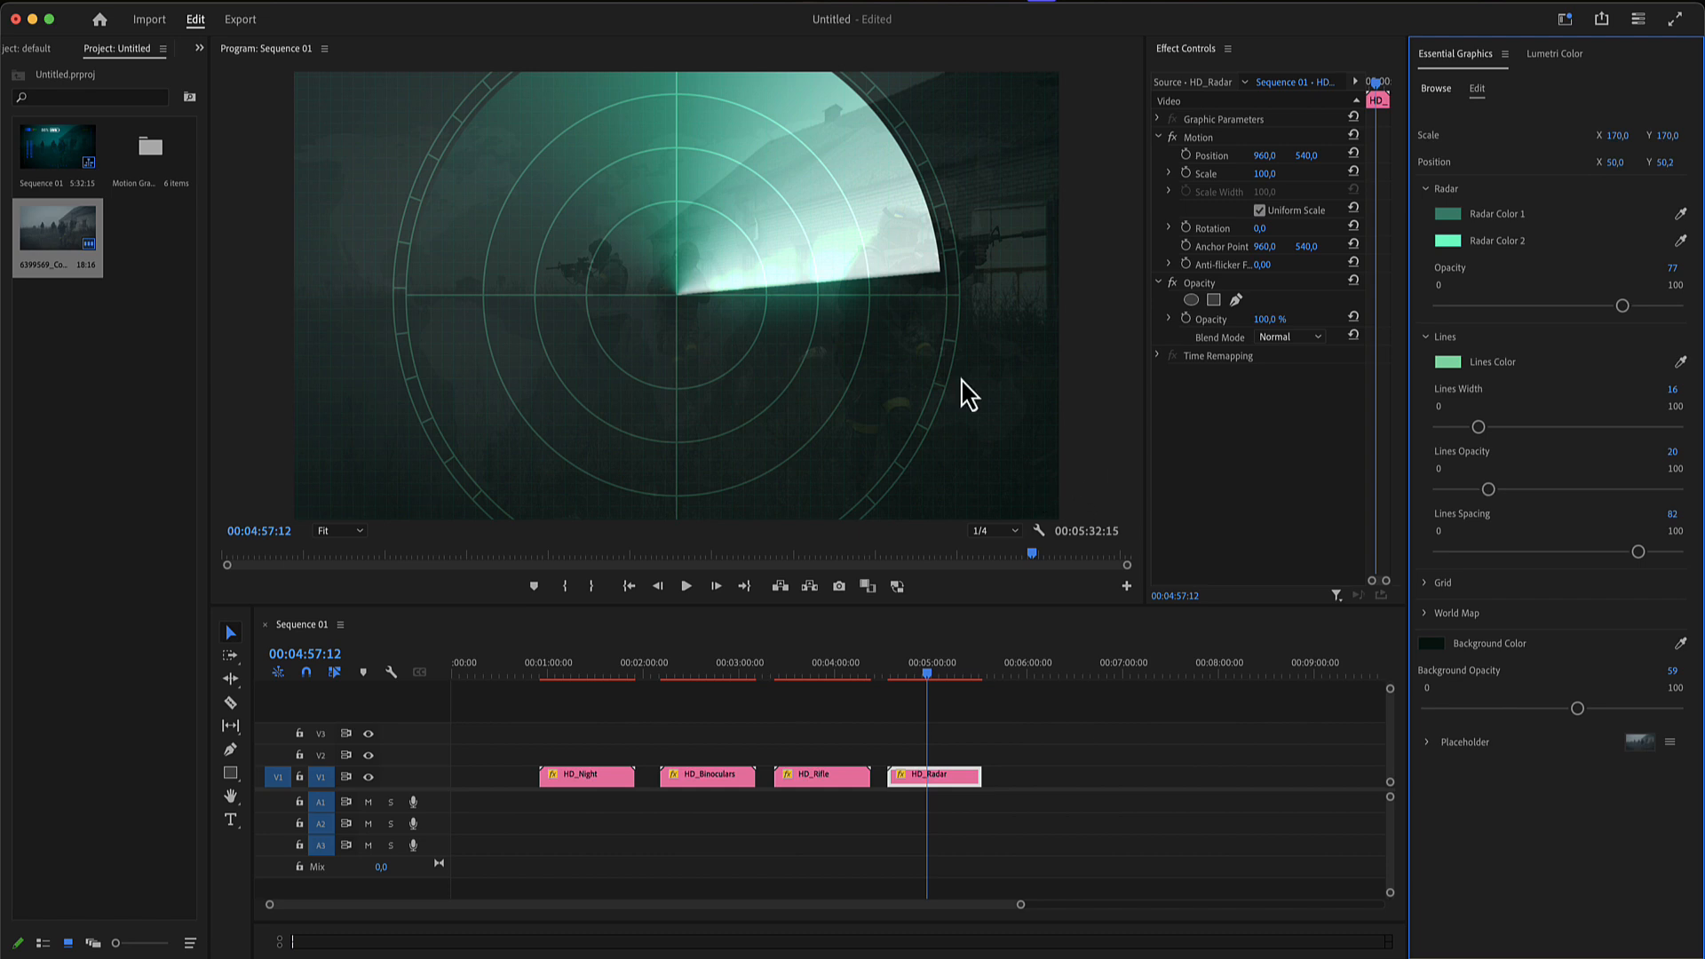
mouse_move(1474, 429)
mouse_down()
mouse_move(1610, 432)
mouse_move(1441, 430)
mouse_move(1484, 427)
mouse_up()
mouse_move(1490, 490)
mouse_down()
mouse_move(1678, 489)
mouse_move(1518, 491)
mouse_up()
drag(1639, 551, 1561, 590)
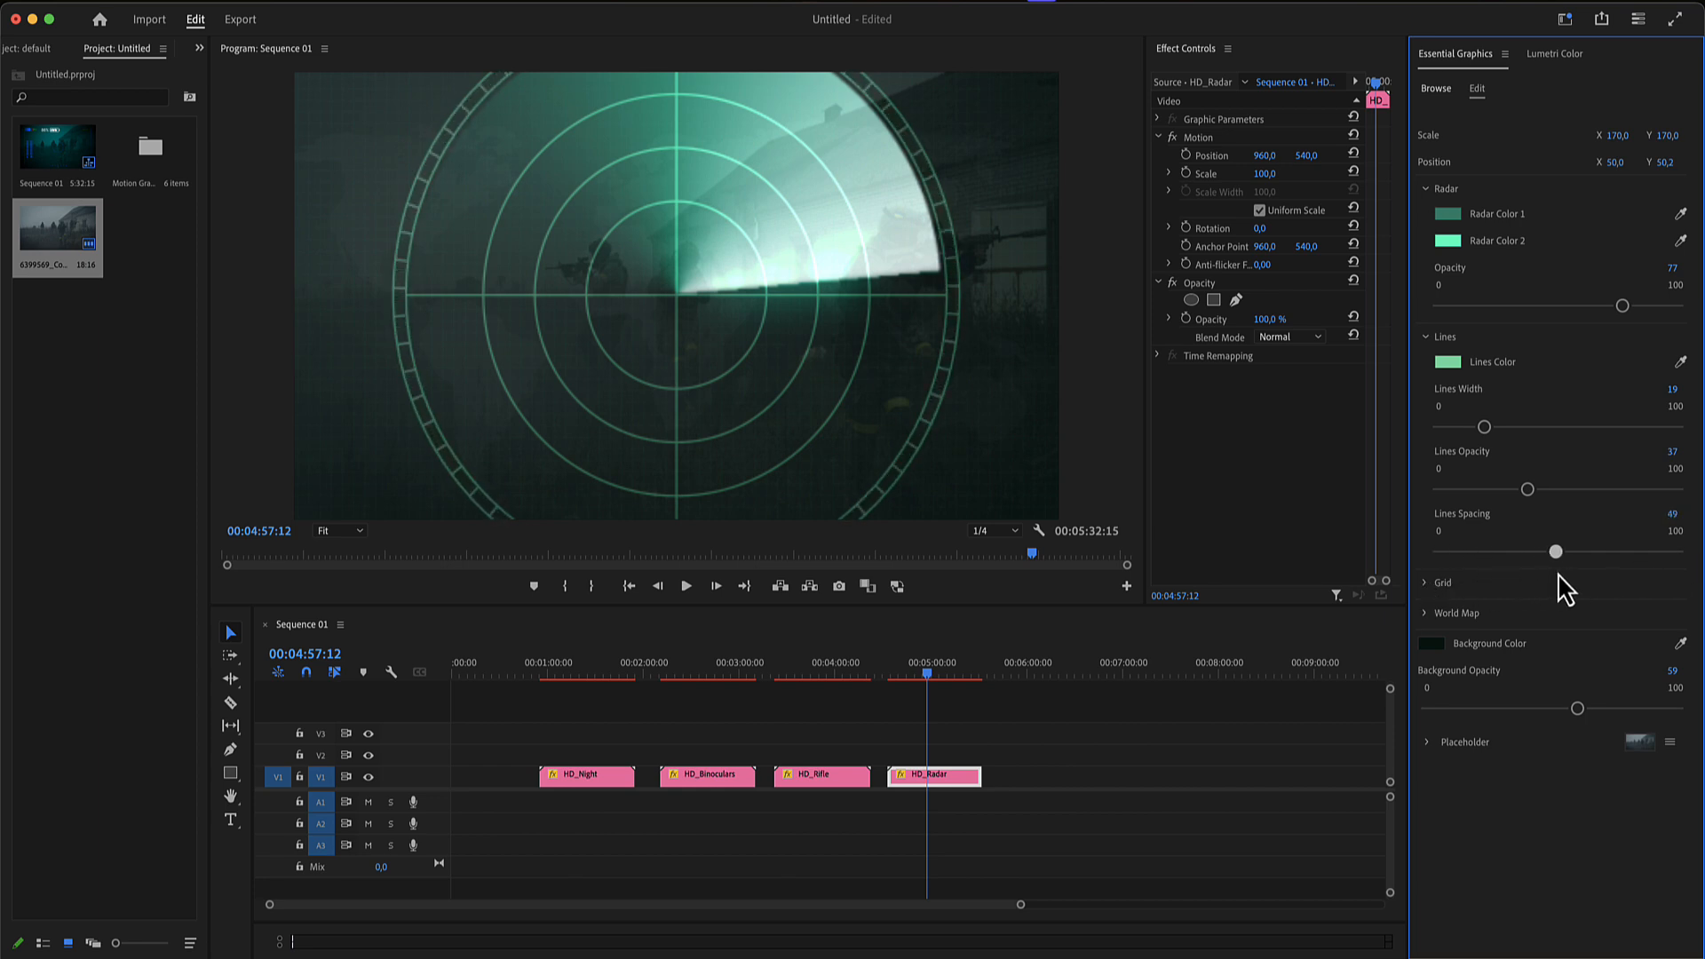
- Set the radar's Grid Opacity to 8, reduce the Grid Spacing and increase the Grid Width
click(1430, 586)
scroll(1514, 619, down, 2)
mouse_move(1451, 600)
mouse_down()
mouse_move(1486, 601)
mouse_move(1460, 602)
mouse_up()
mouse_move(1666, 663)
mouse_down()
mouse_move(1609, 659)
mouse_move(1632, 664)
mouse_up()
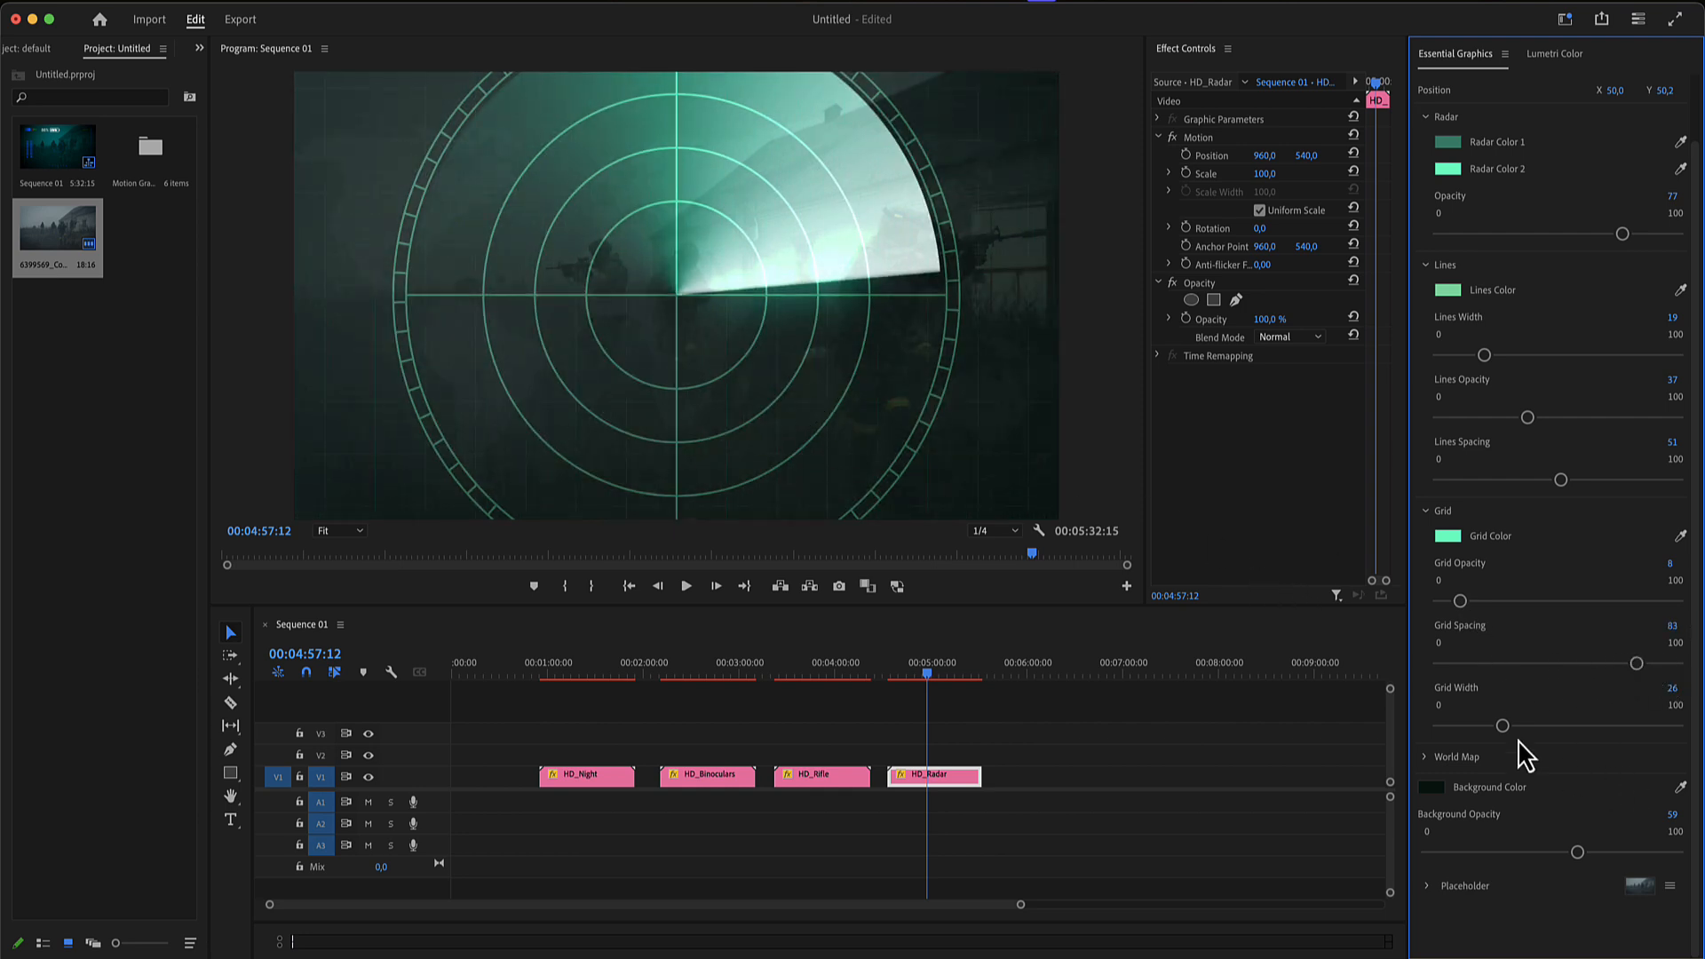
drag(1502, 726, 1595, 742)
mouse_move(1636, 663)
mouse_down()
mouse_move(1572, 659)
mouse_move(1621, 662)
mouse_up()
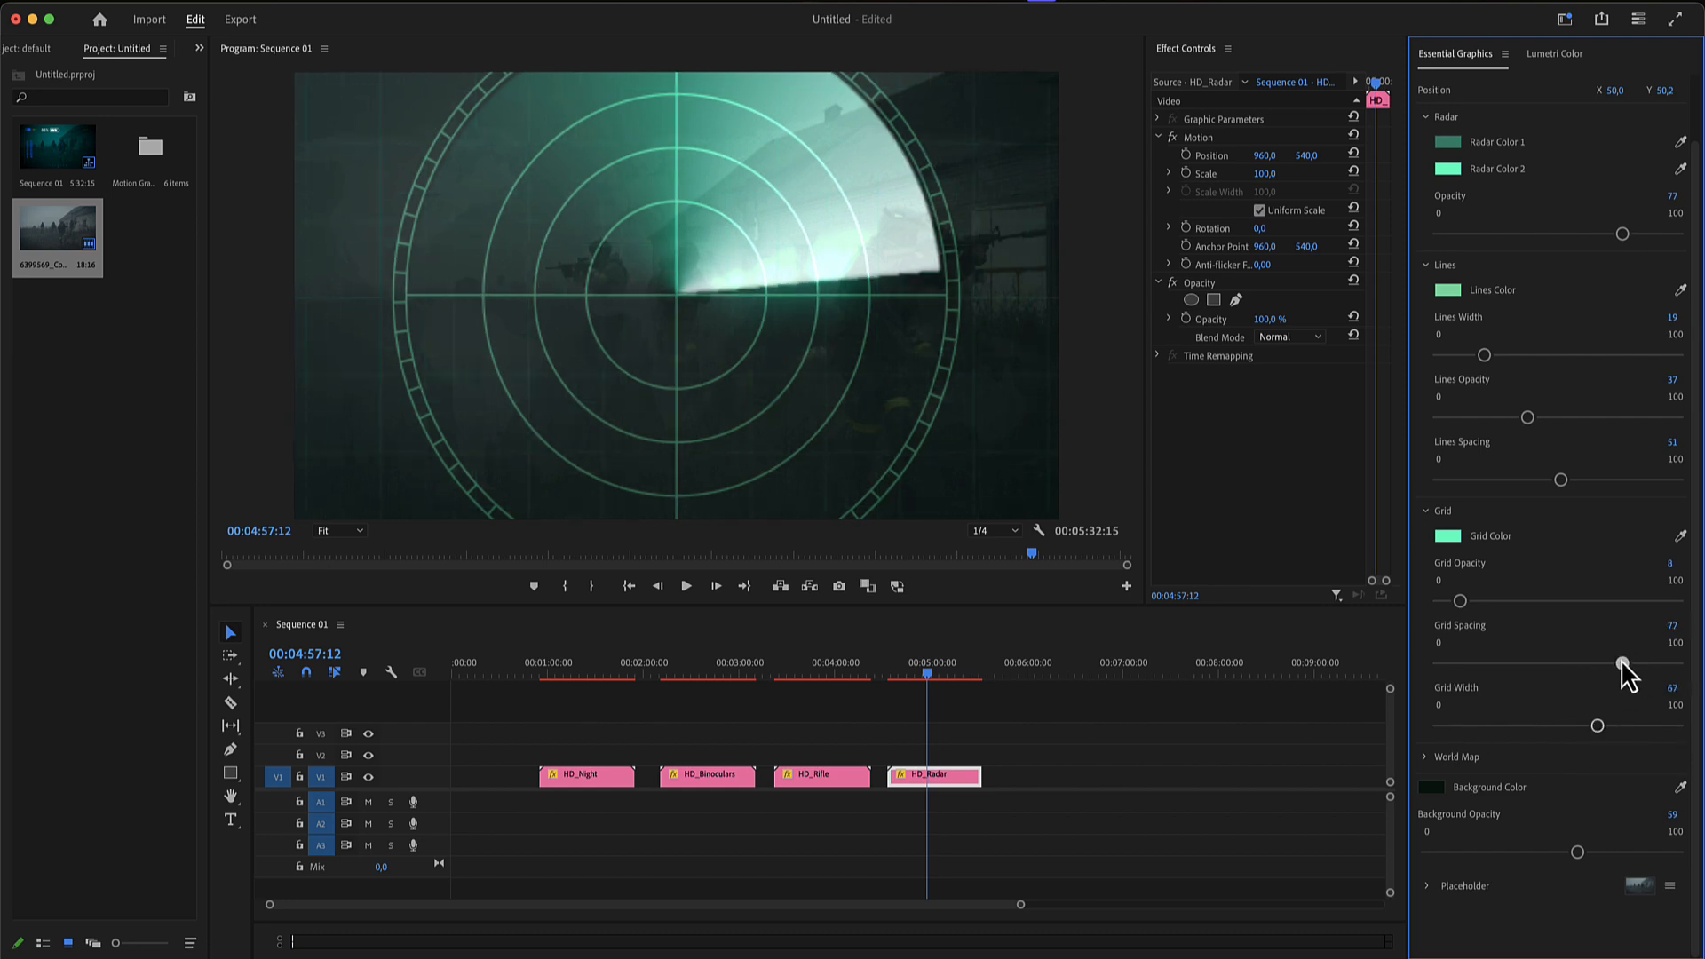
click(1424, 512)
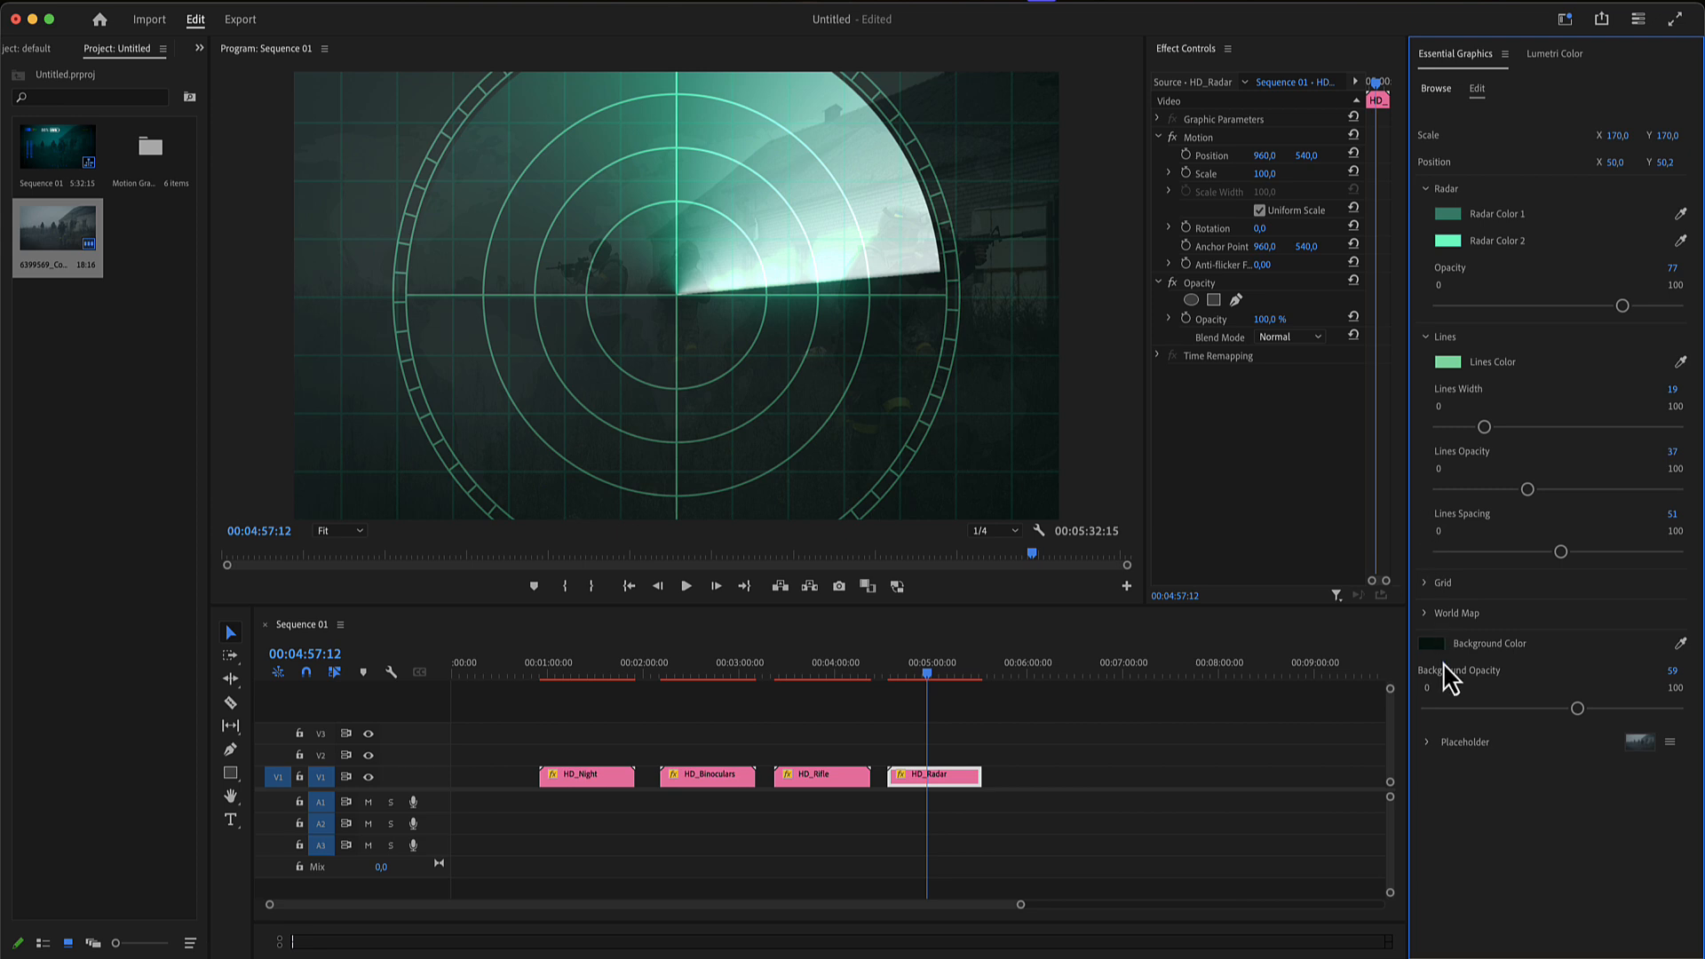
- Set the radar's World Map Opacity to 10 and its Scale to 0.2
click(1426, 614)
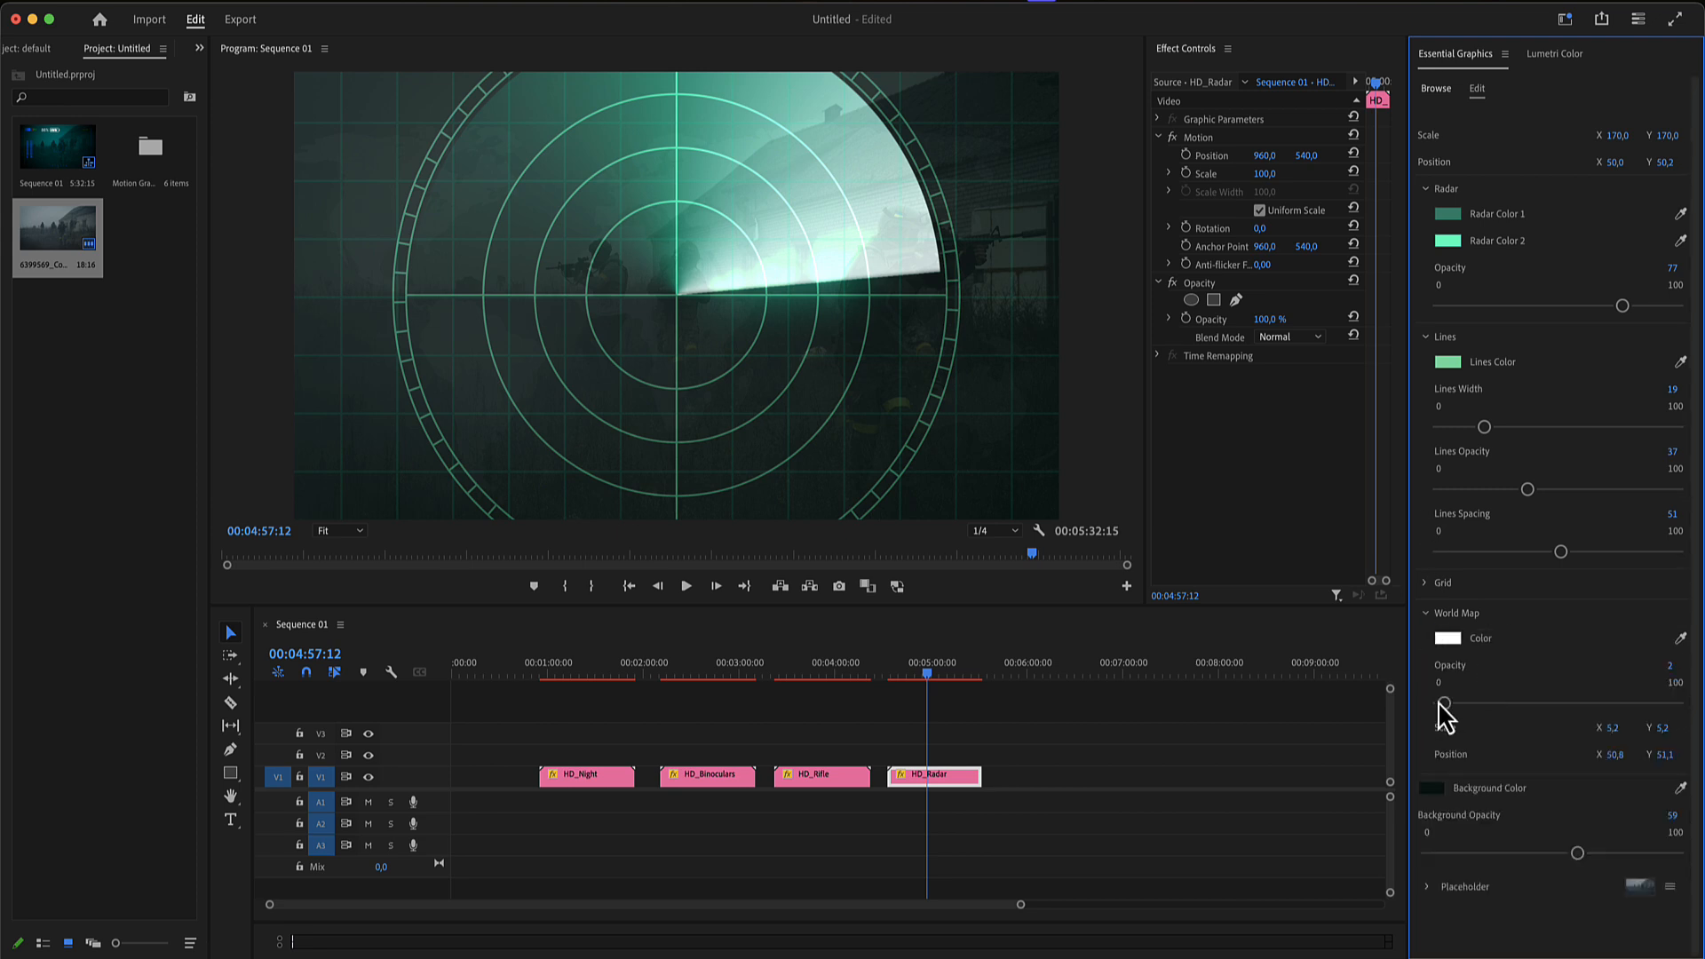
mouse_move(1444, 703)
mouse_down()
mouse_move(1522, 704)
mouse_move(1464, 704)
mouse_up()
drag(1608, 736, 1604, 737)
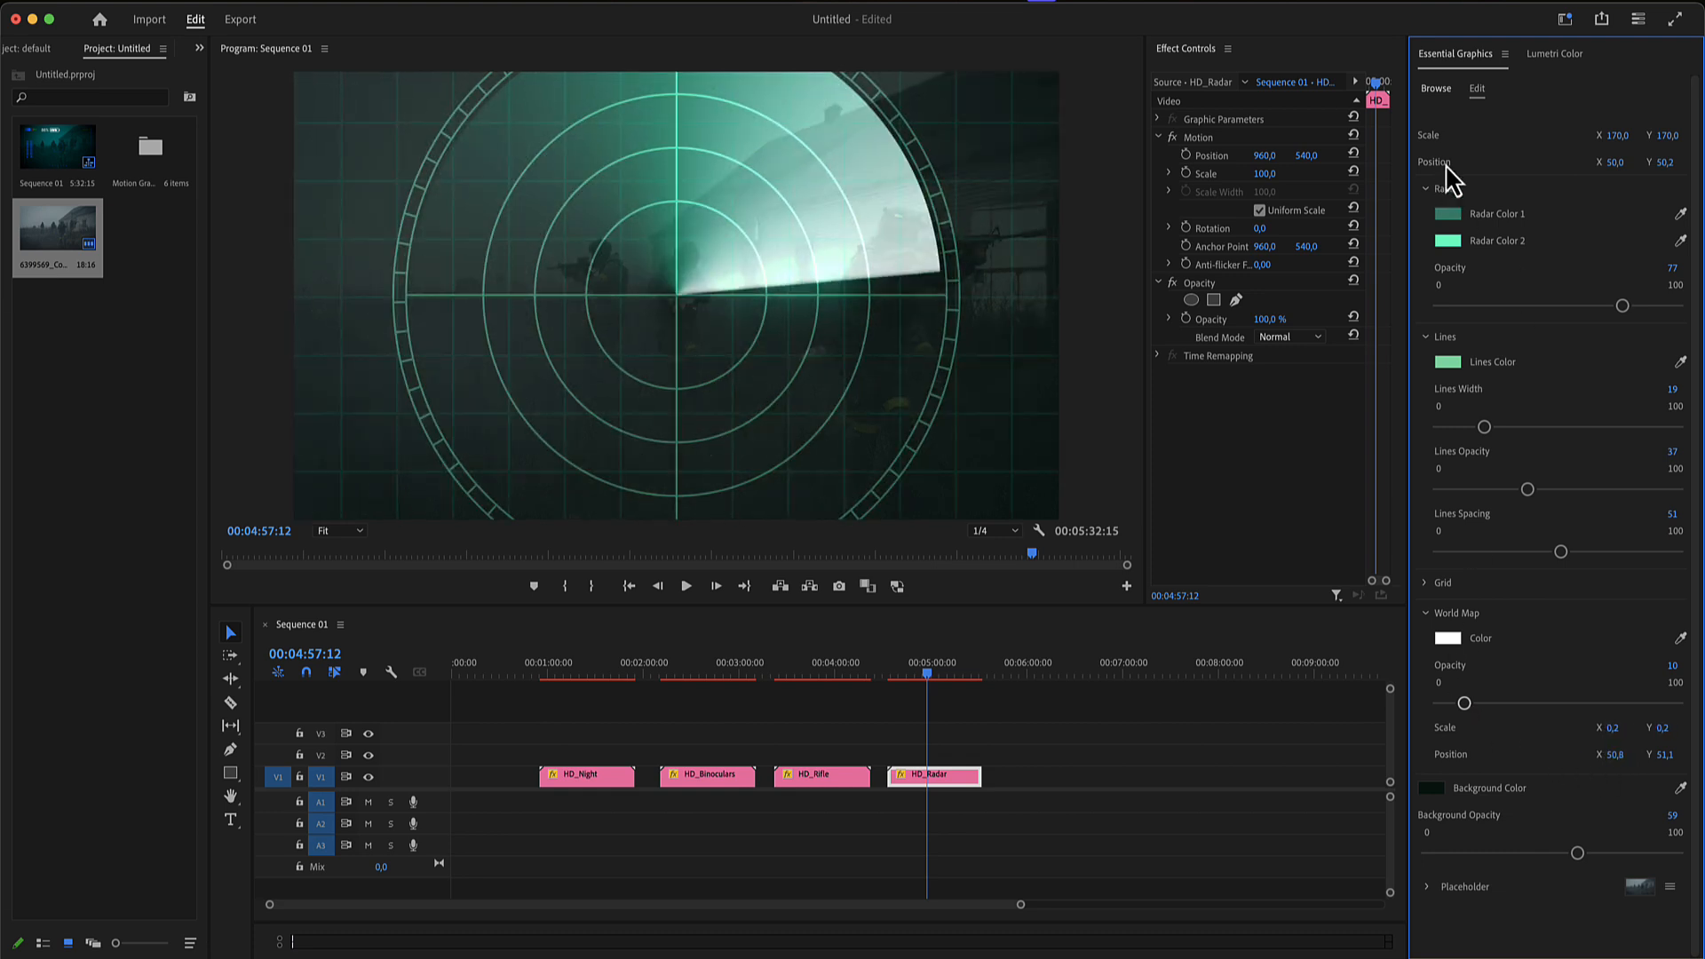
- Add the HD_X-Ray template after HD_Radar on track V1 and fill its placeholder with the soldier footage clip
click(1436, 91)
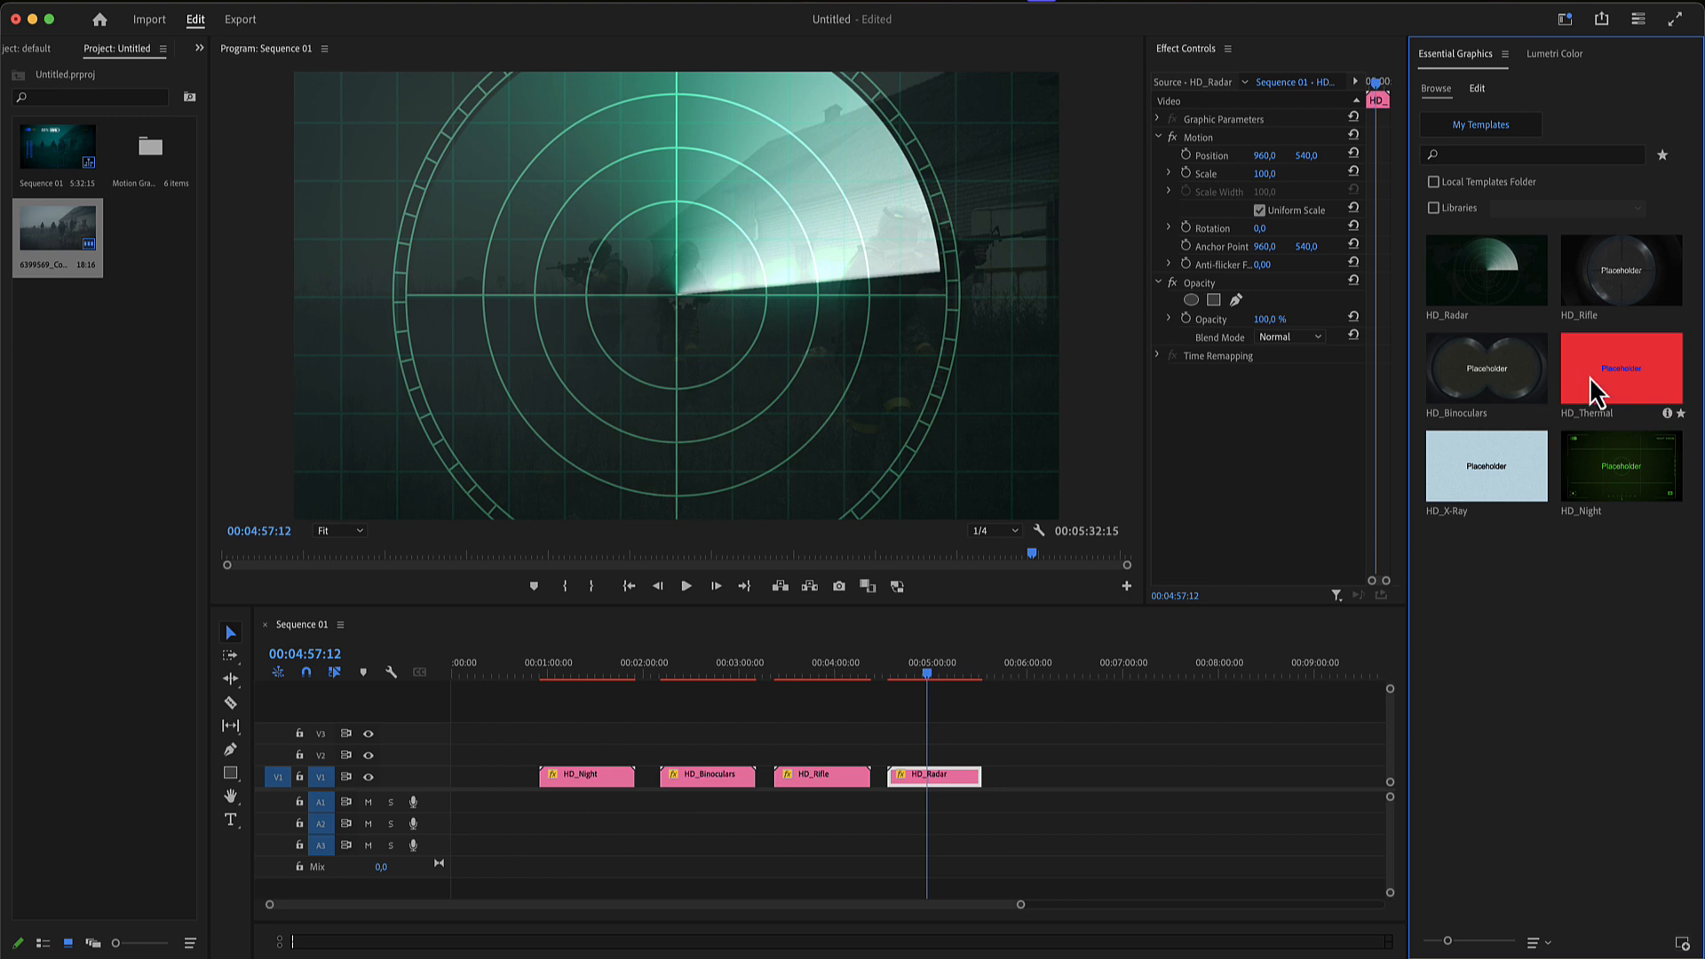
drag(1516, 472, 1025, 777)
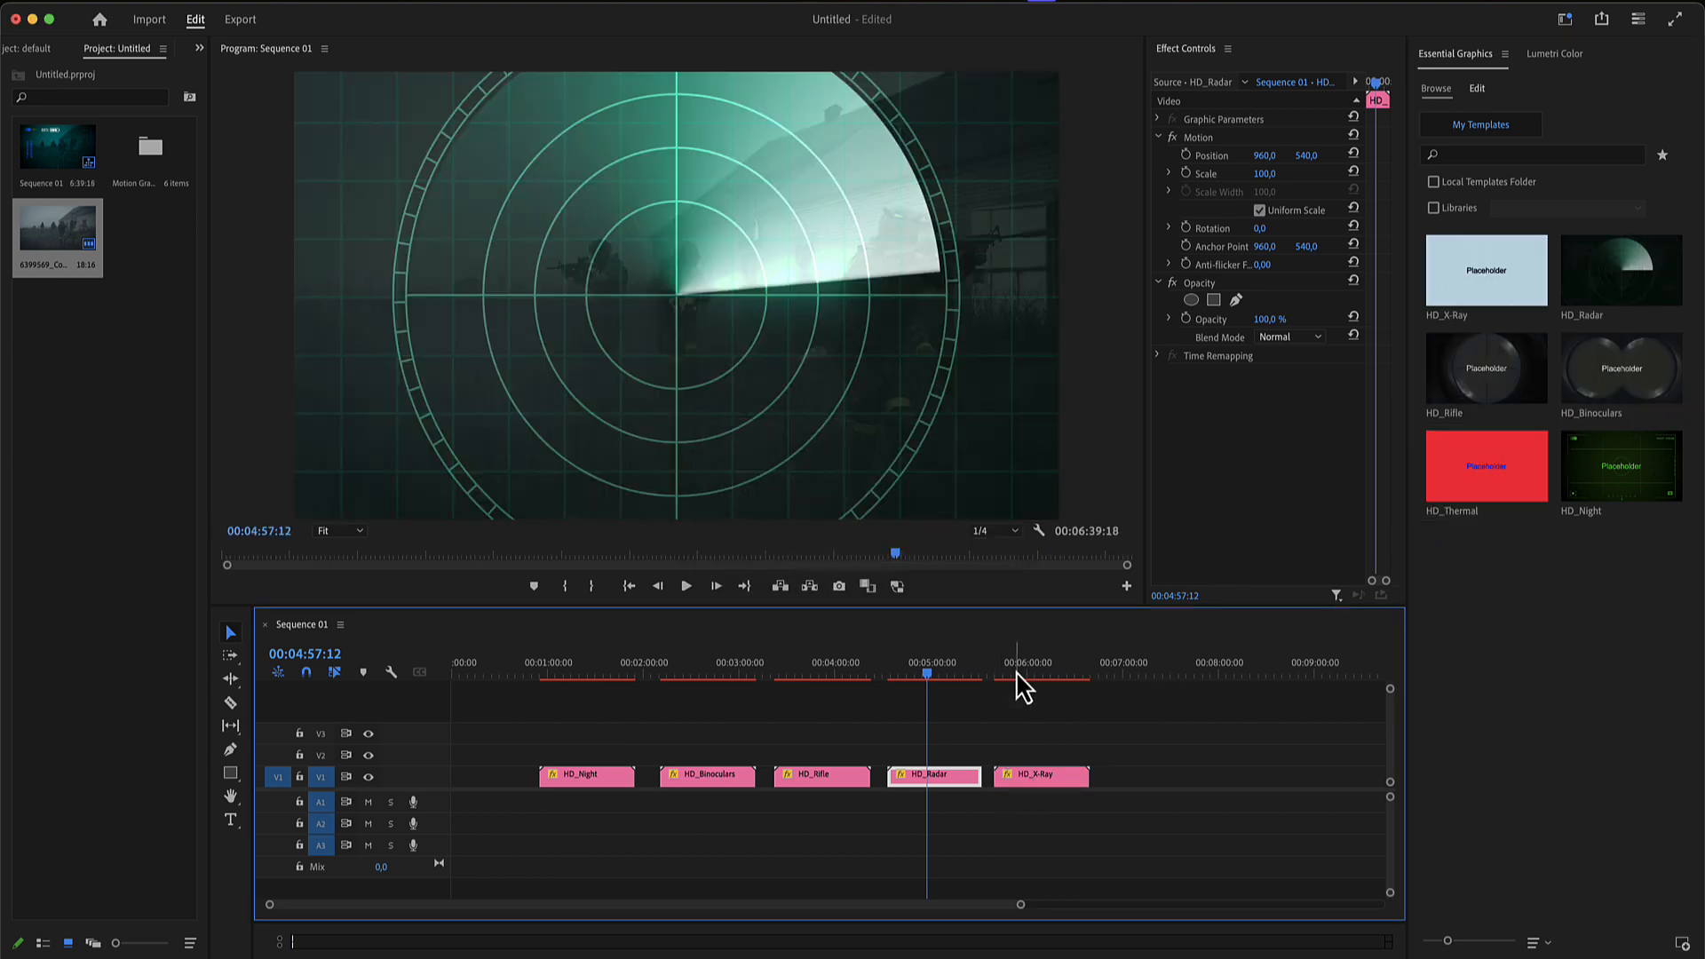
click(1016, 682)
drag(27, 213, 1492, 639)
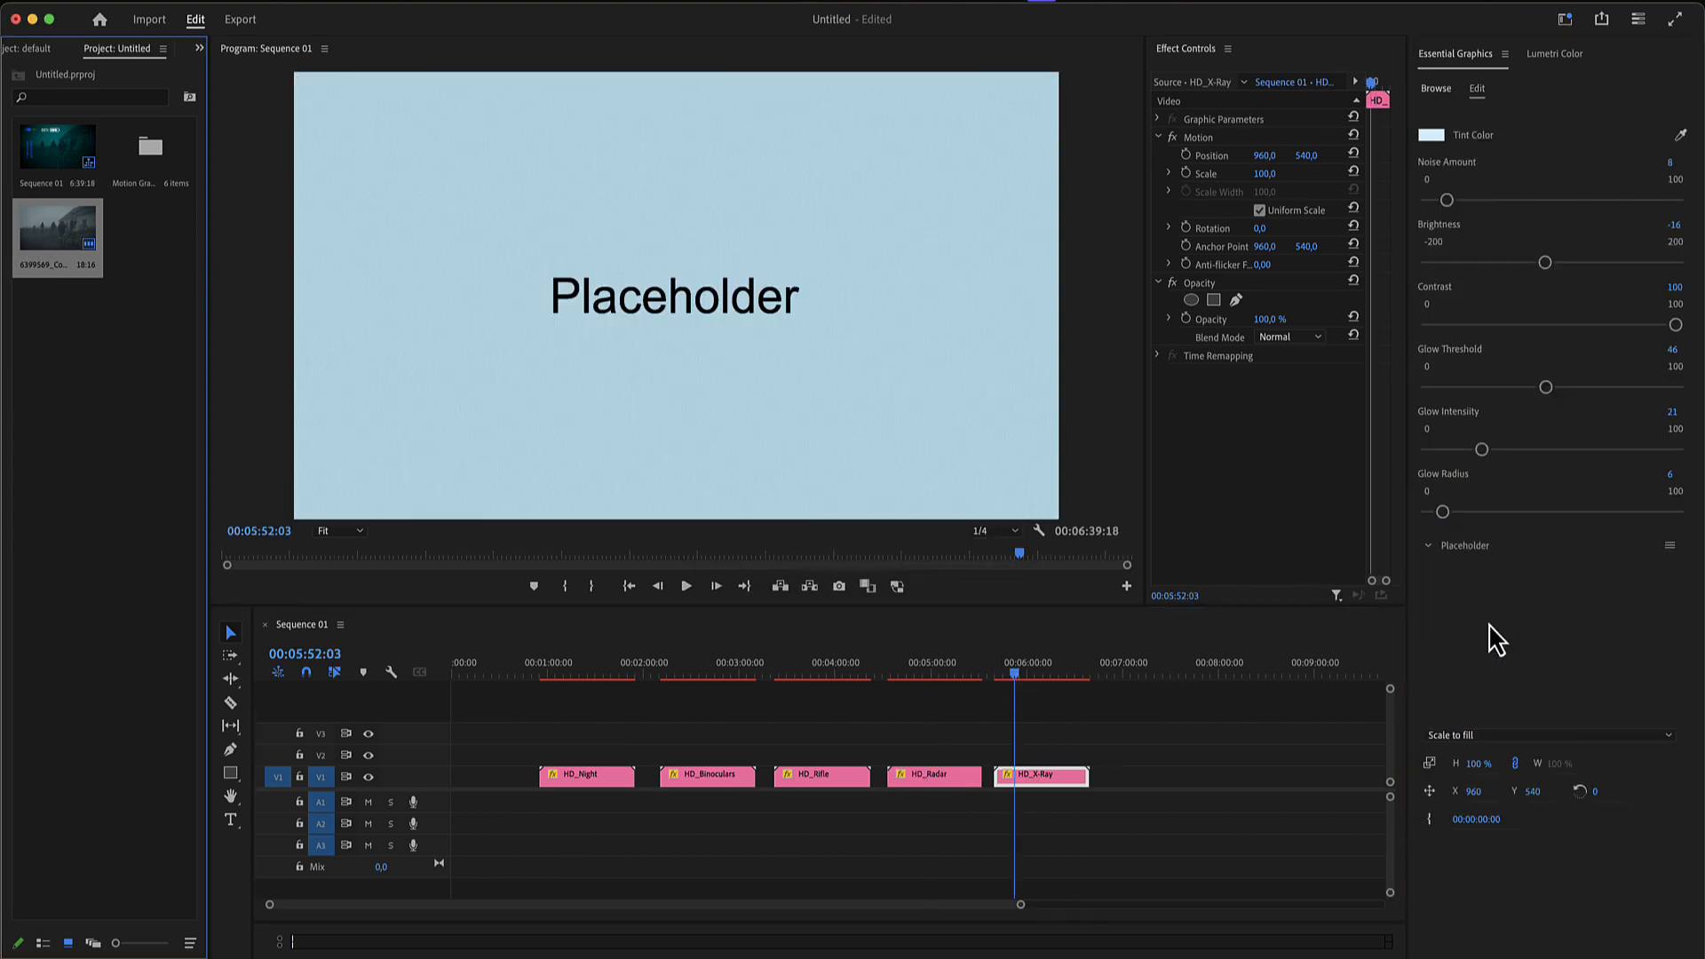
click(1426, 547)
- Set the X-Ray overlay's Noise Amount to 16 and change its Tint Color to teal green
mouse_move(1447, 201)
mouse_down()
mouse_move(1560, 209)
mouse_move(1479, 206)
mouse_up()
click(1431, 136)
mouse_move(871, 504)
mouse_down()
mouse_move(885, 500)
mouse_move(828, 541)
mouse_up()
click(1019, 381)
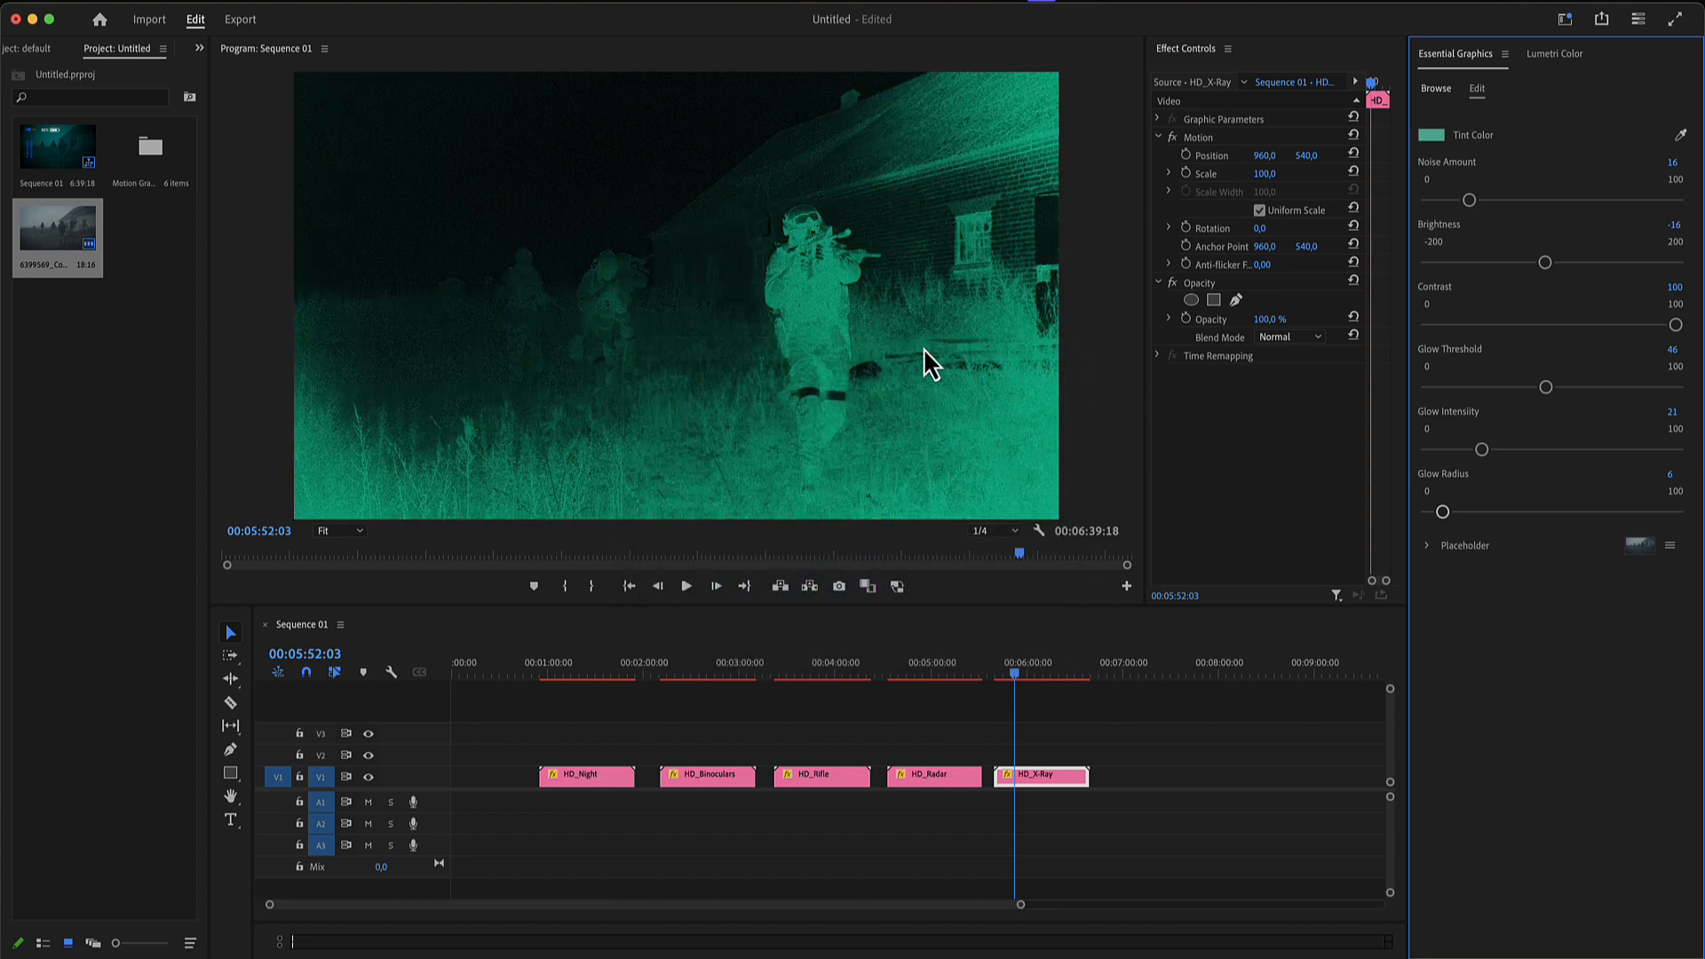
- Set the X-Ray overlay's Brightness to -45, Glow Intensity to 18 and Glow Radius to 20
mouse_move(1545, 263)
mouse_down()
mouse_move(1611, 265)
mouse_move(1524, 263)
mouse_up()
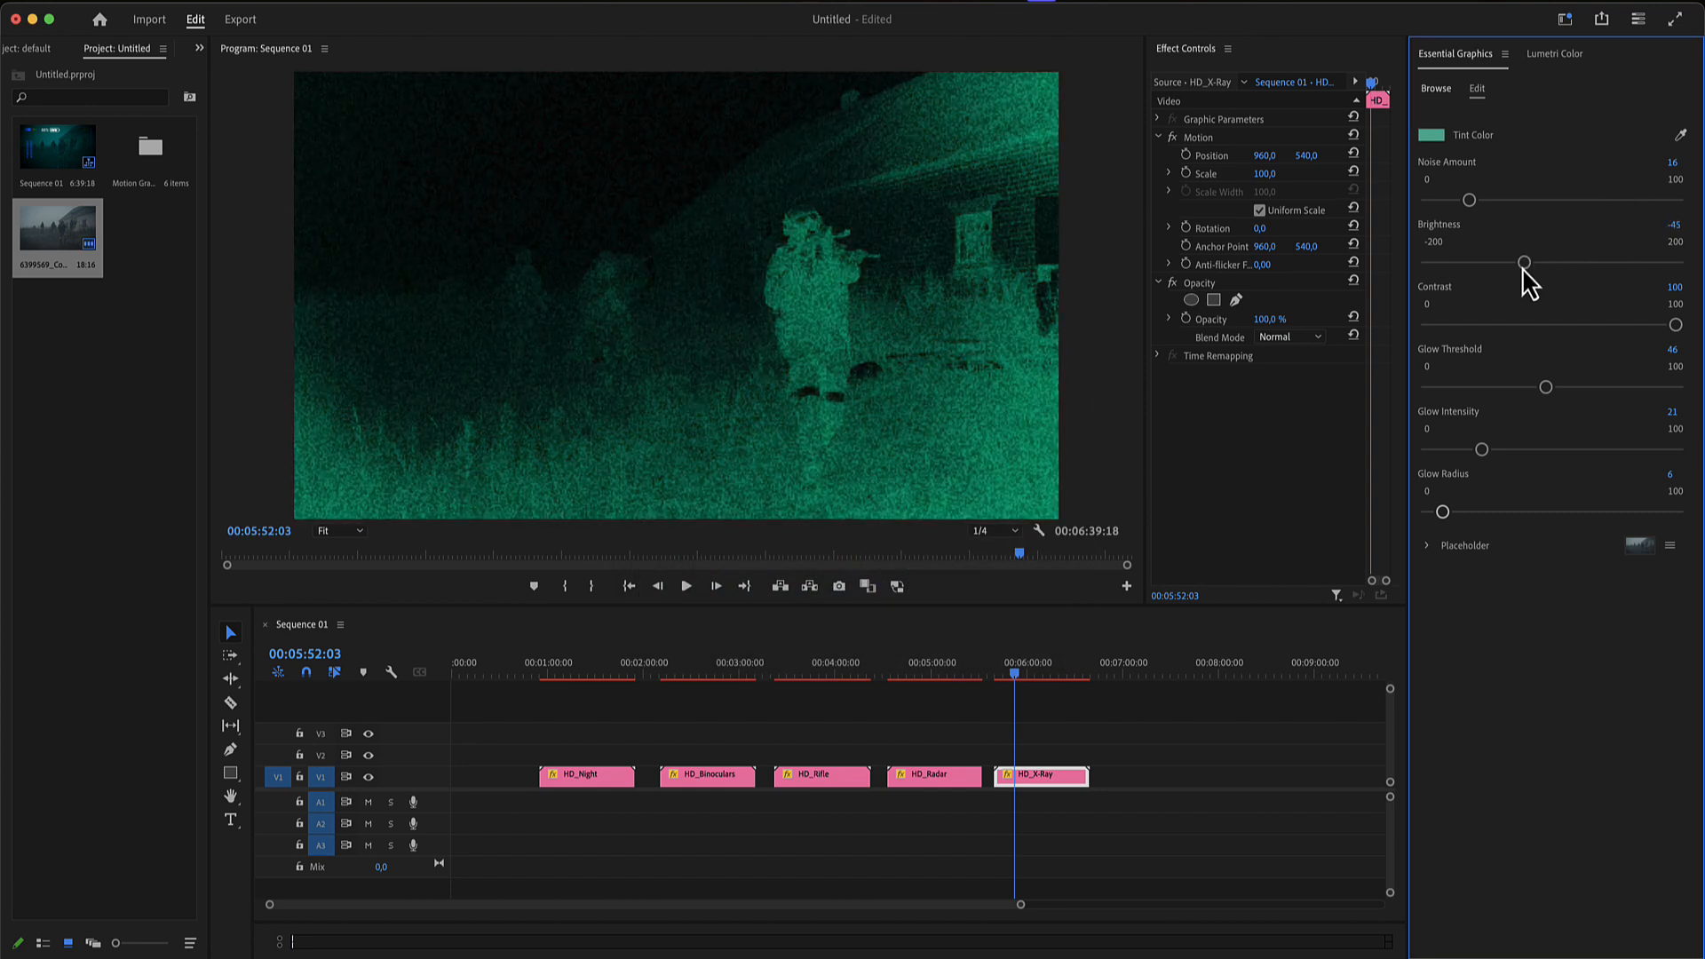
mouse_move(1482, 449)
mouse_down()
mouse_move(1558, 451)
mouse_move(1472, 449)
mouse_up()
drag(1443, 524, 1479, 527)
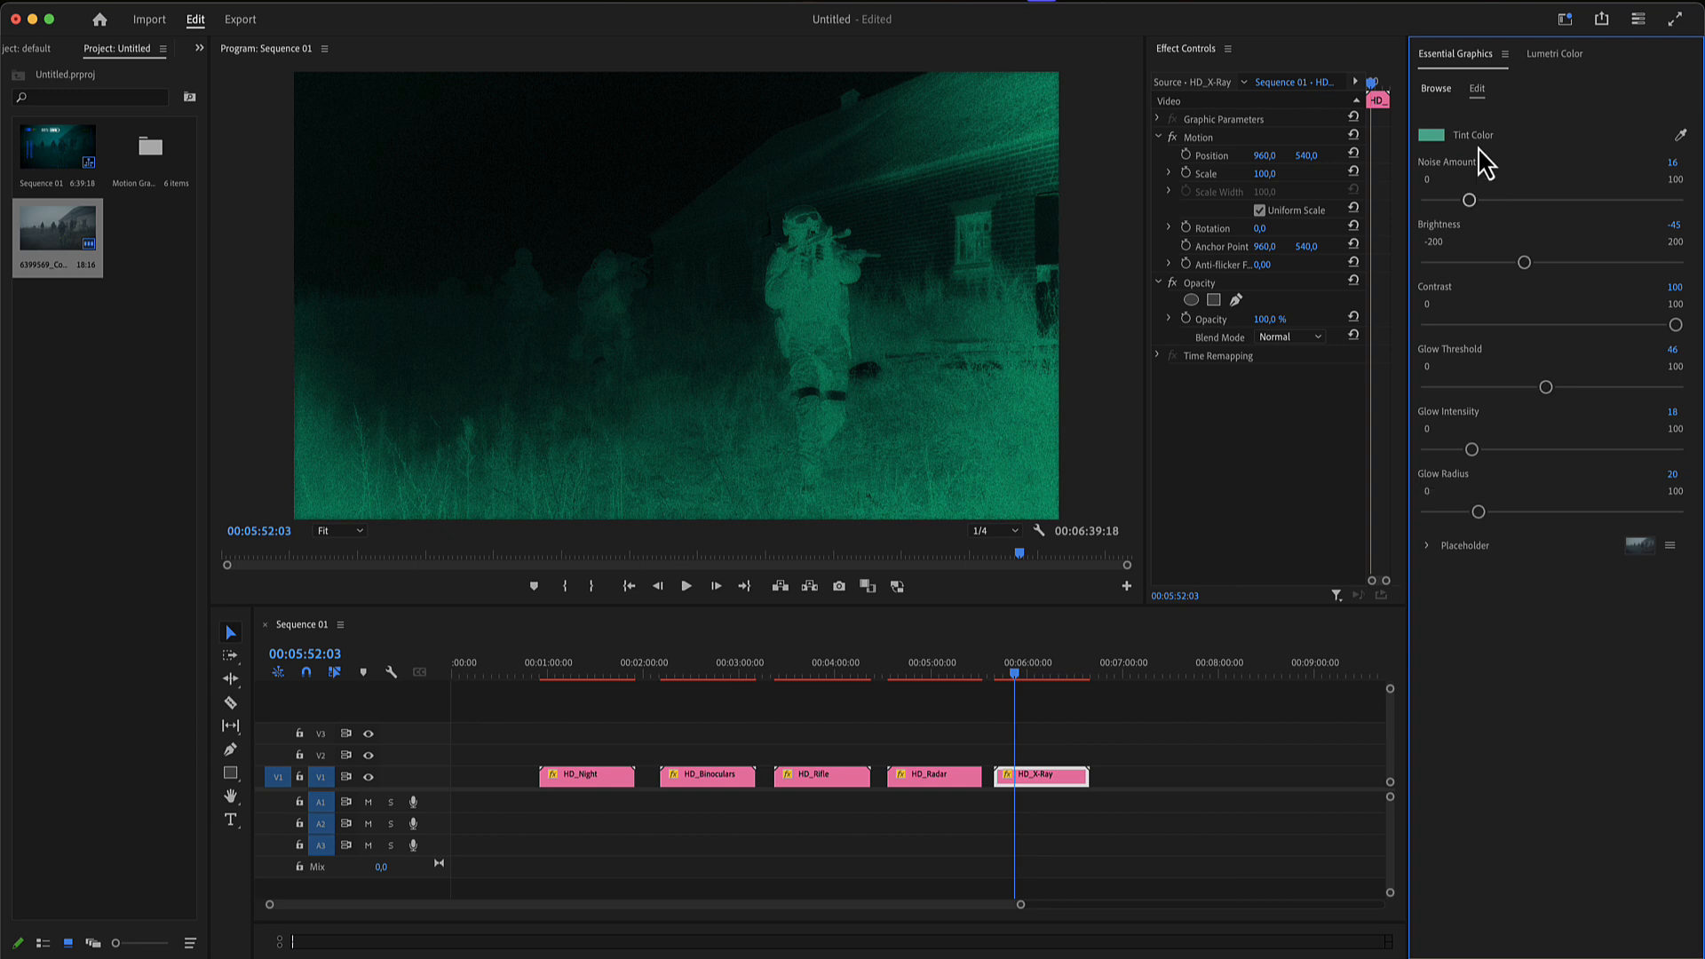
- Add the HD_Thermal template after HD_X-Ray on track V1 and fill its placeholder with the soldier footage clip
click(1053, 776)
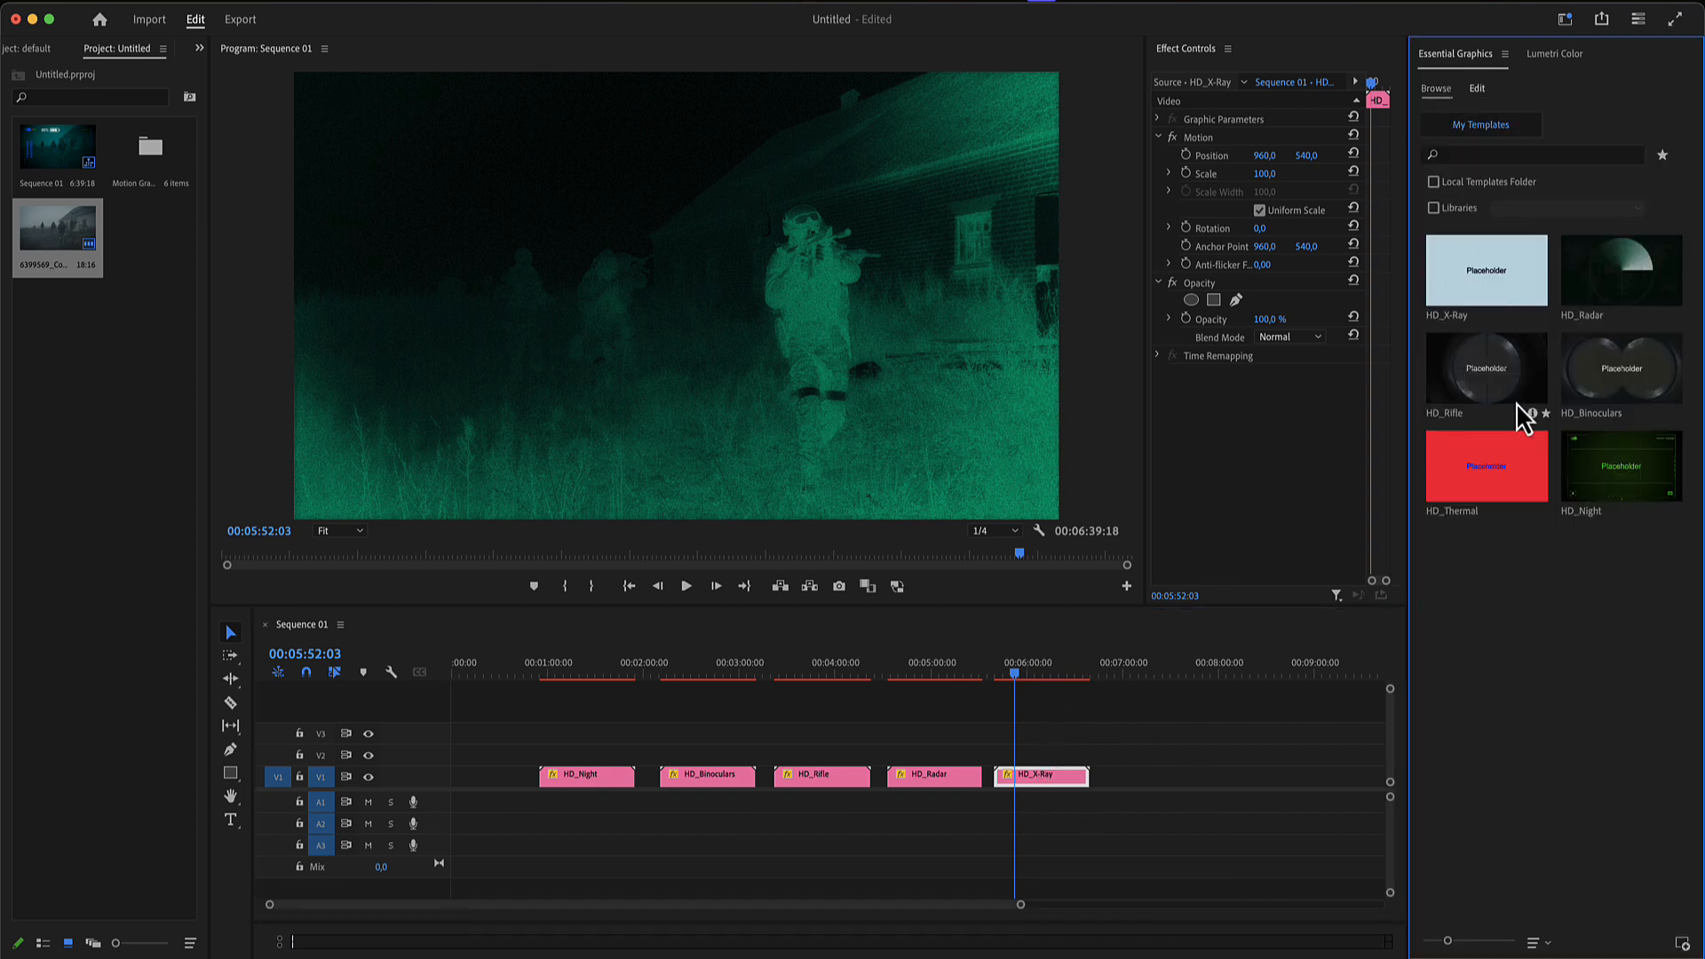
drag(1509, 479, 1117, 781)
click(1167, 672)
click(1140, 780)
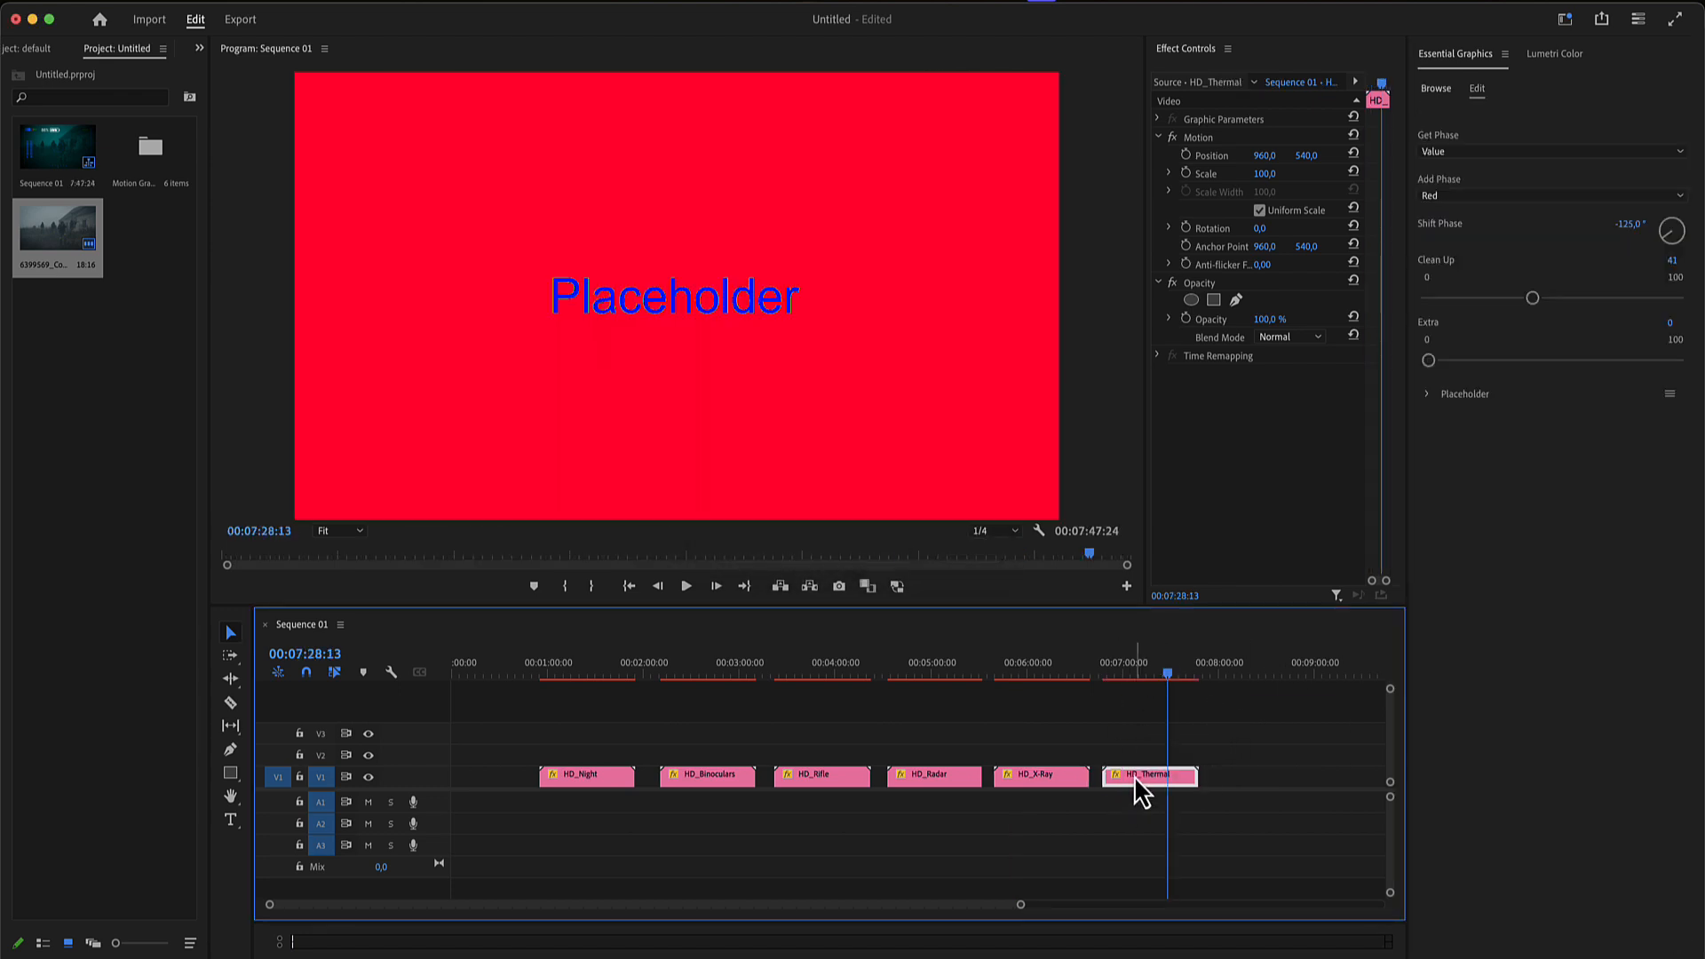
click(1427, 395)
drag(63, 256, 1553, 544)
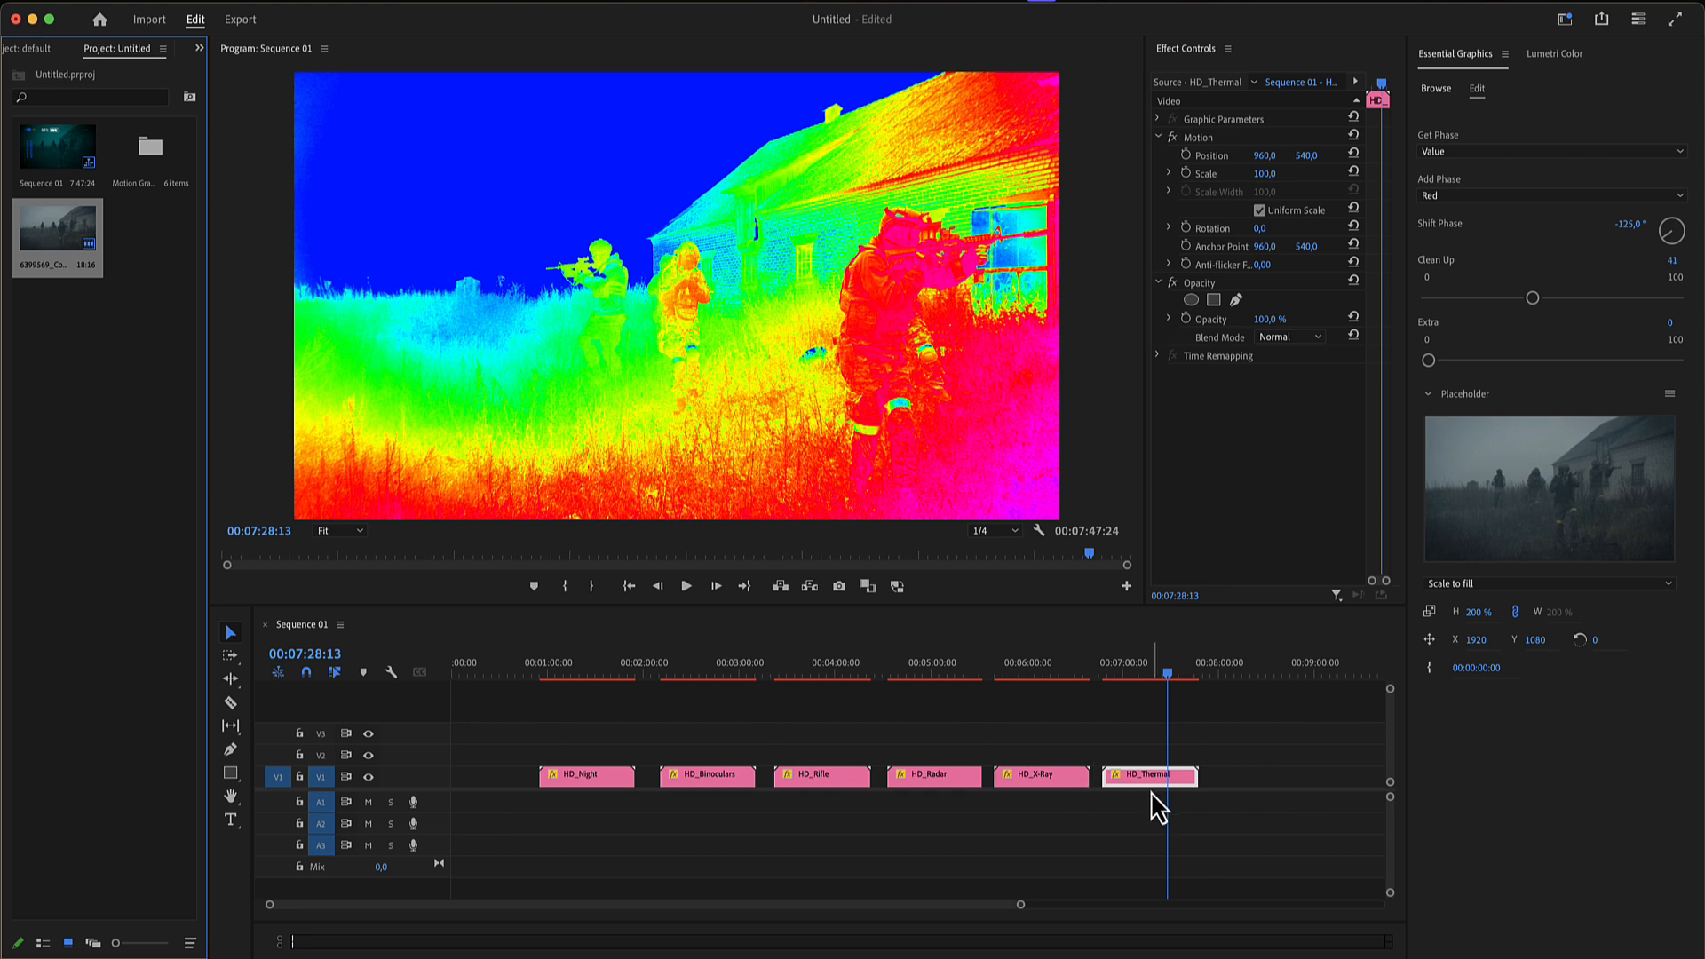
- Set the thermal overlay's Get Phase to Red and its Add Phase to Green
click(1152, 793)
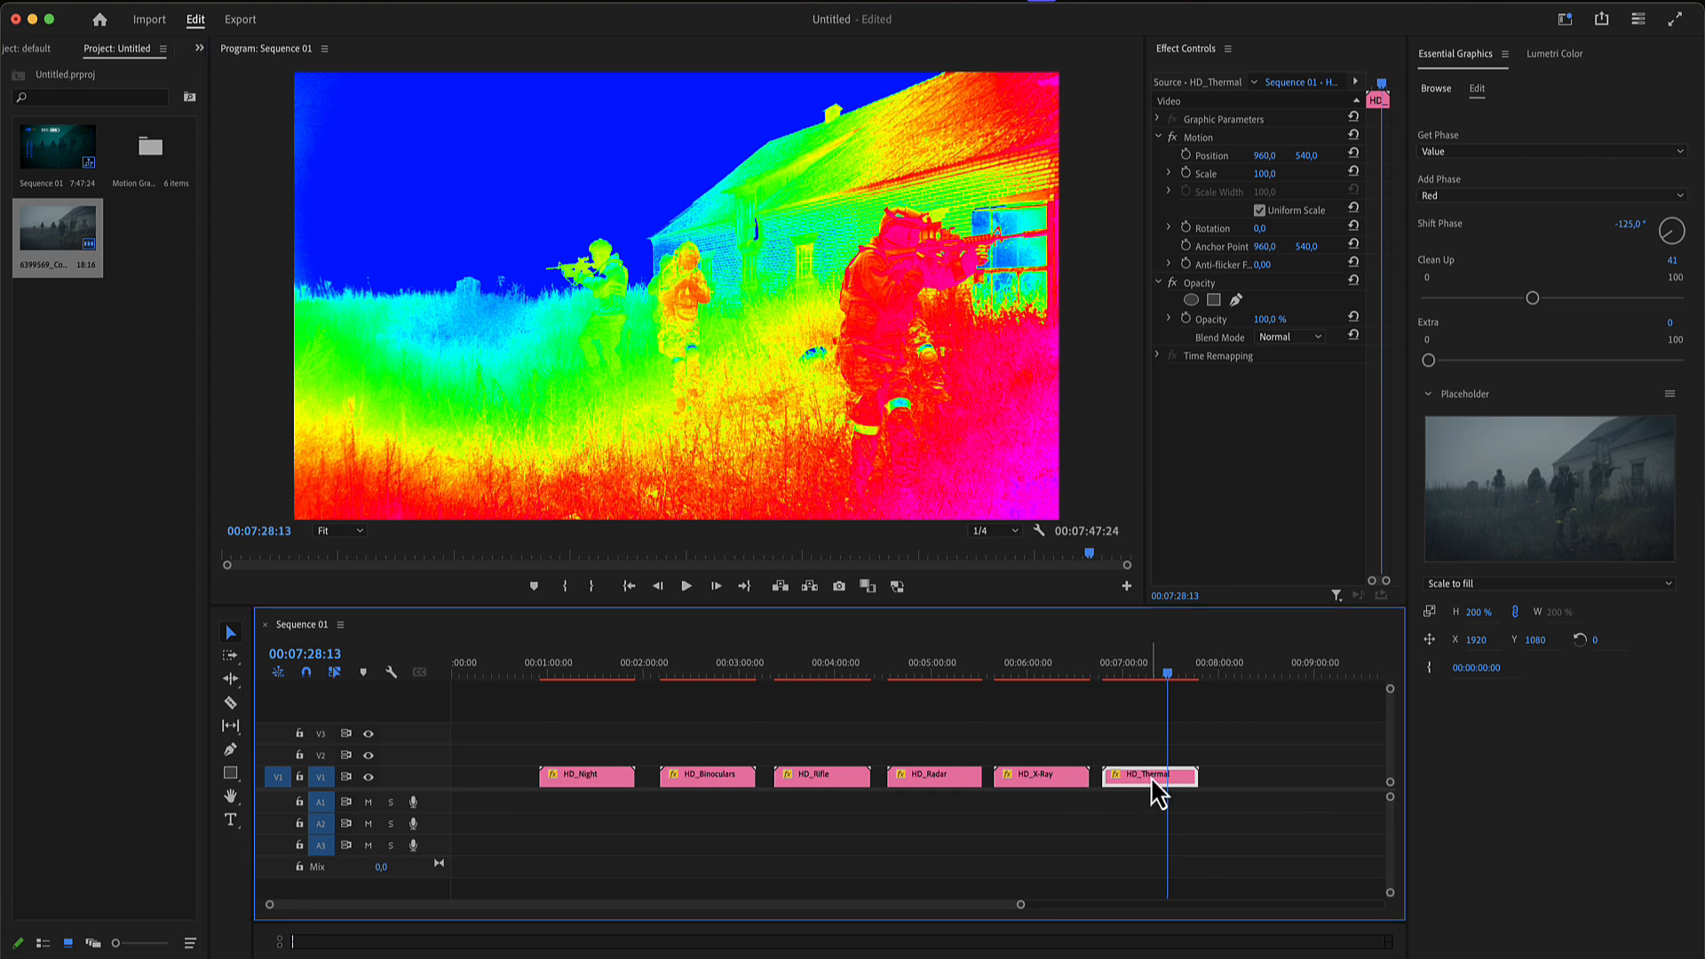
click(1460, 153)
click(1467, 190)
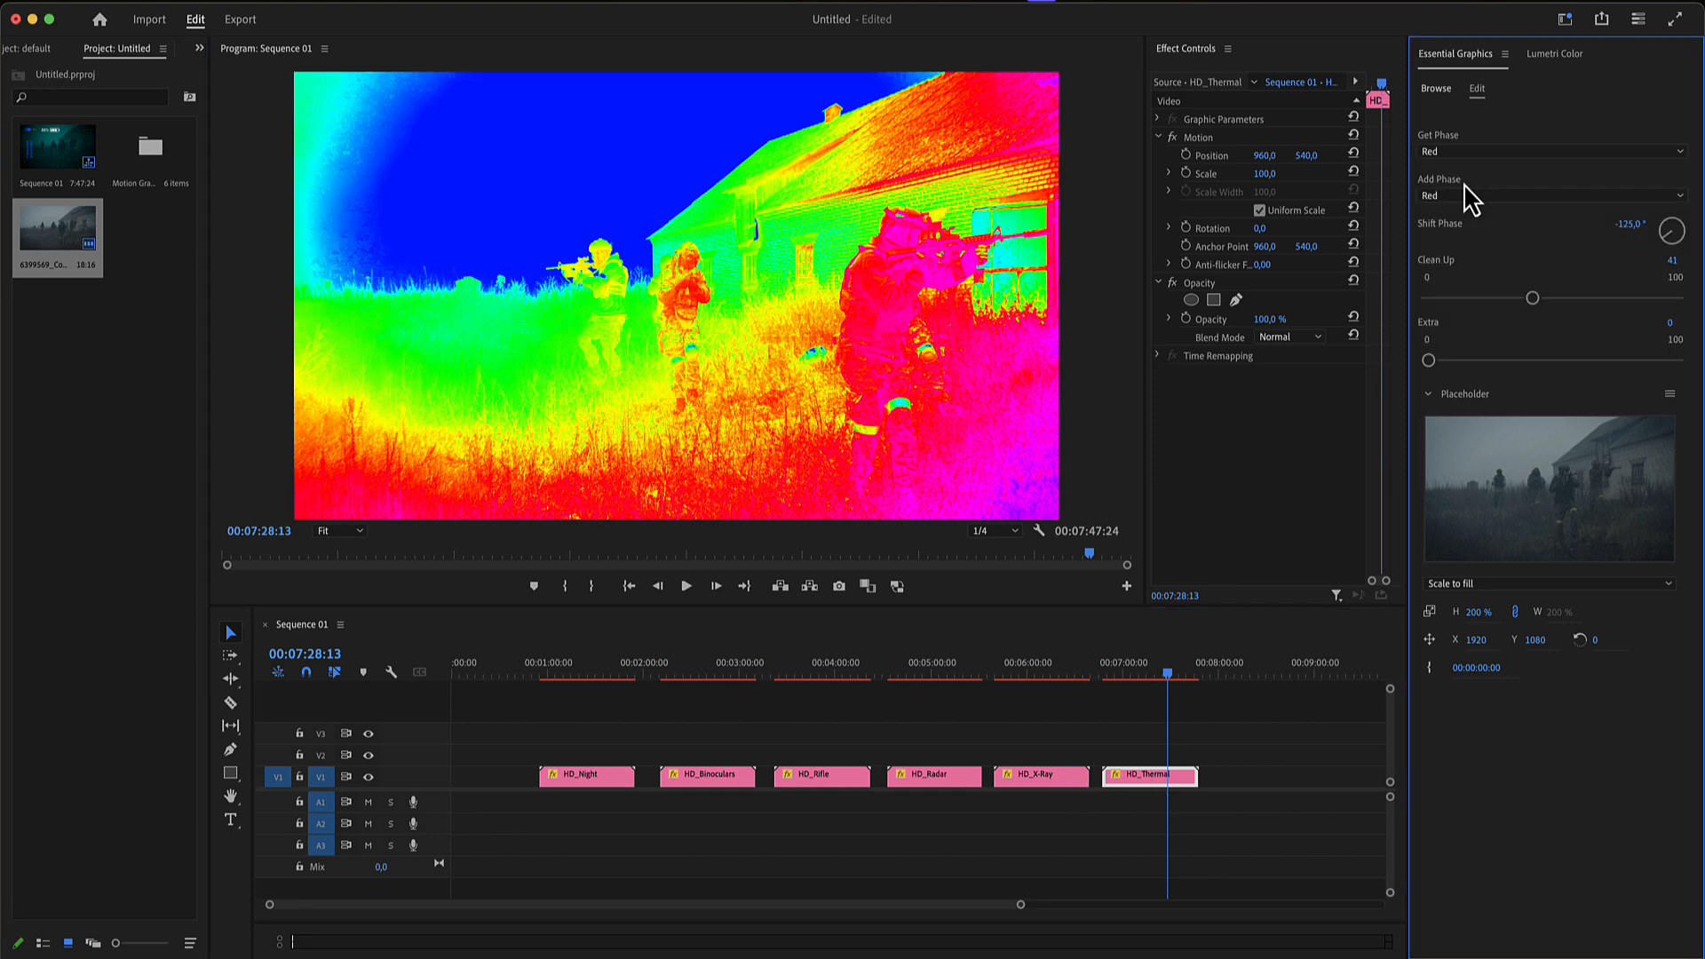
click(1465, 197)
click(1464, 253)
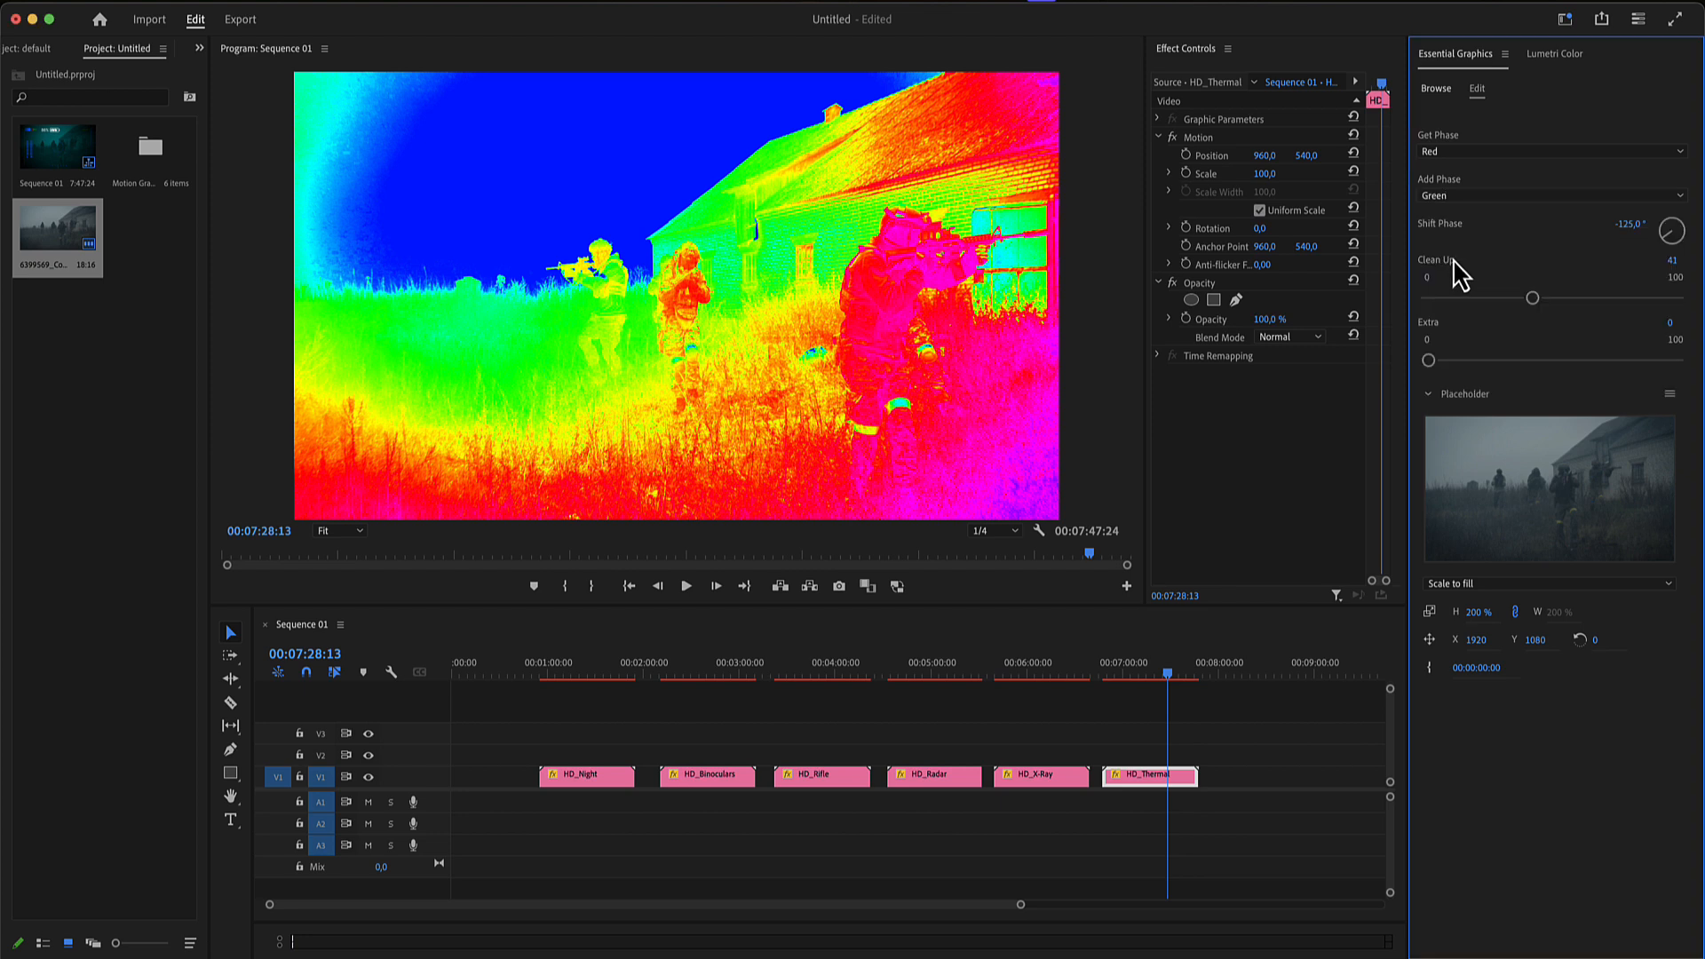